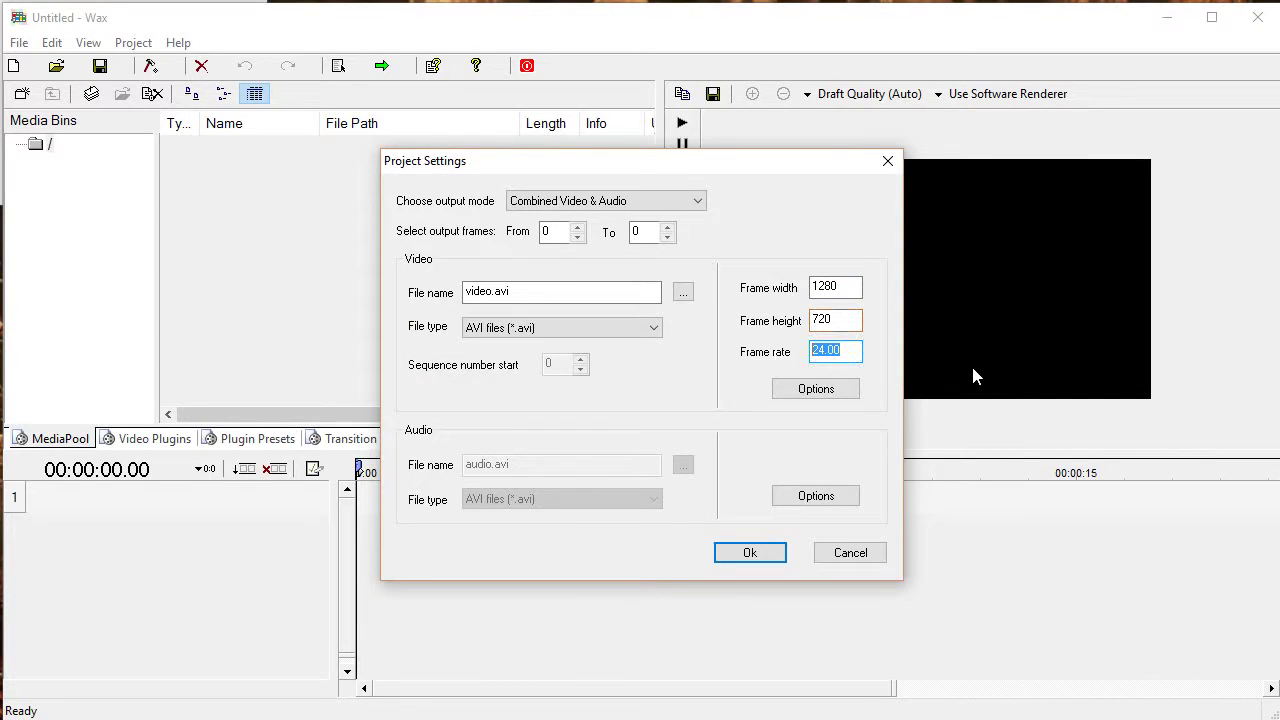
Enter 25 as the frame rate for the 1280×720 video.avi output.
text(25)
Try the RGB and MSU Lossless codecs, then settle on the Xvid MPEG-4 Codec.
click(828, 390)
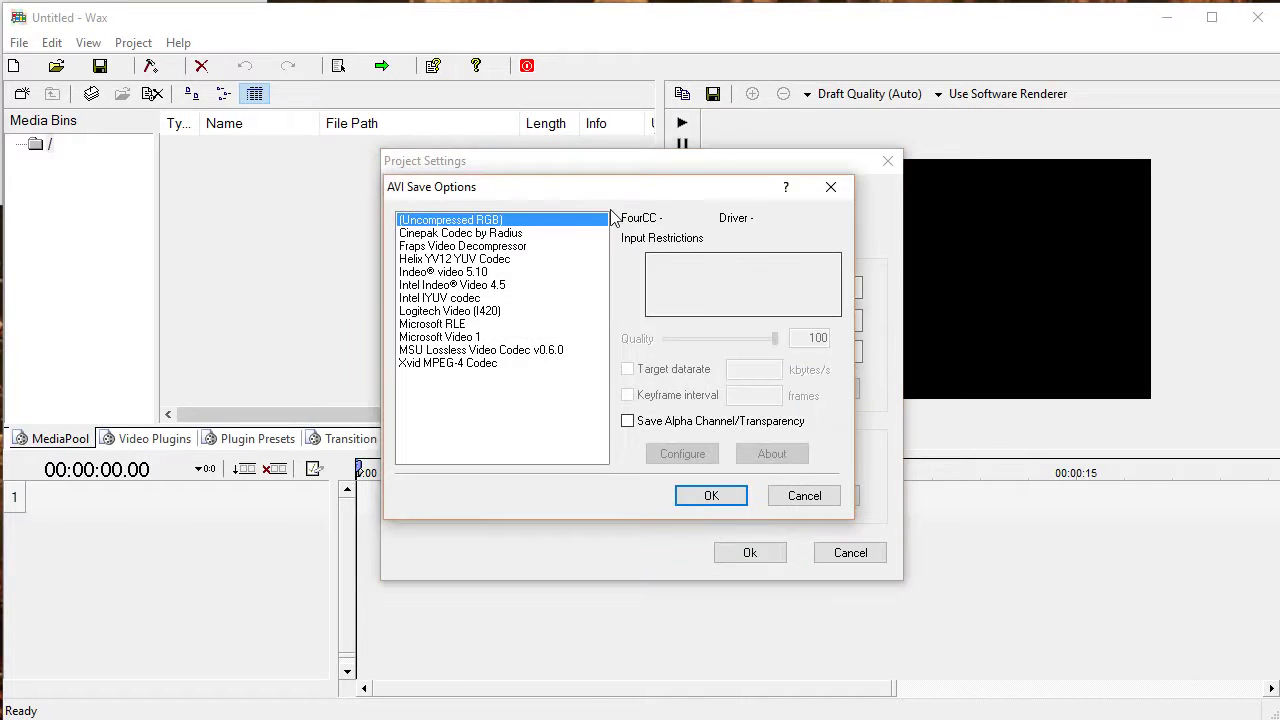
click(503, 394)
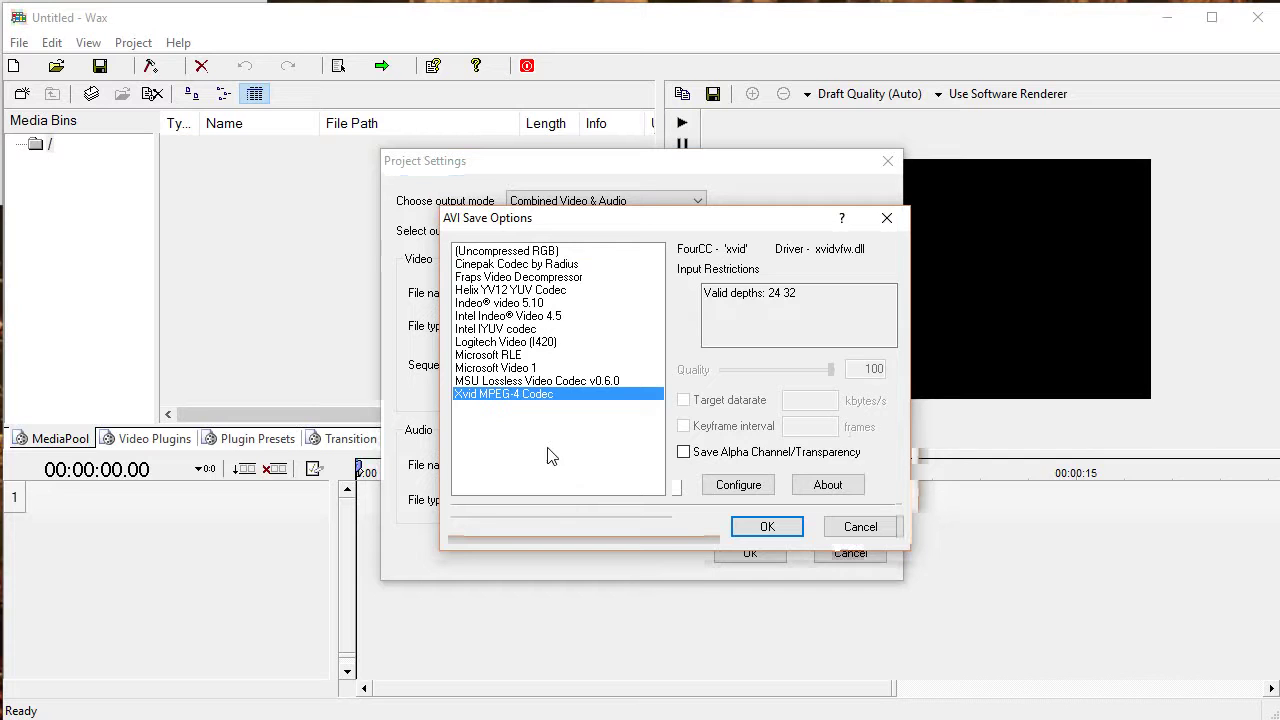
click(545, 251)
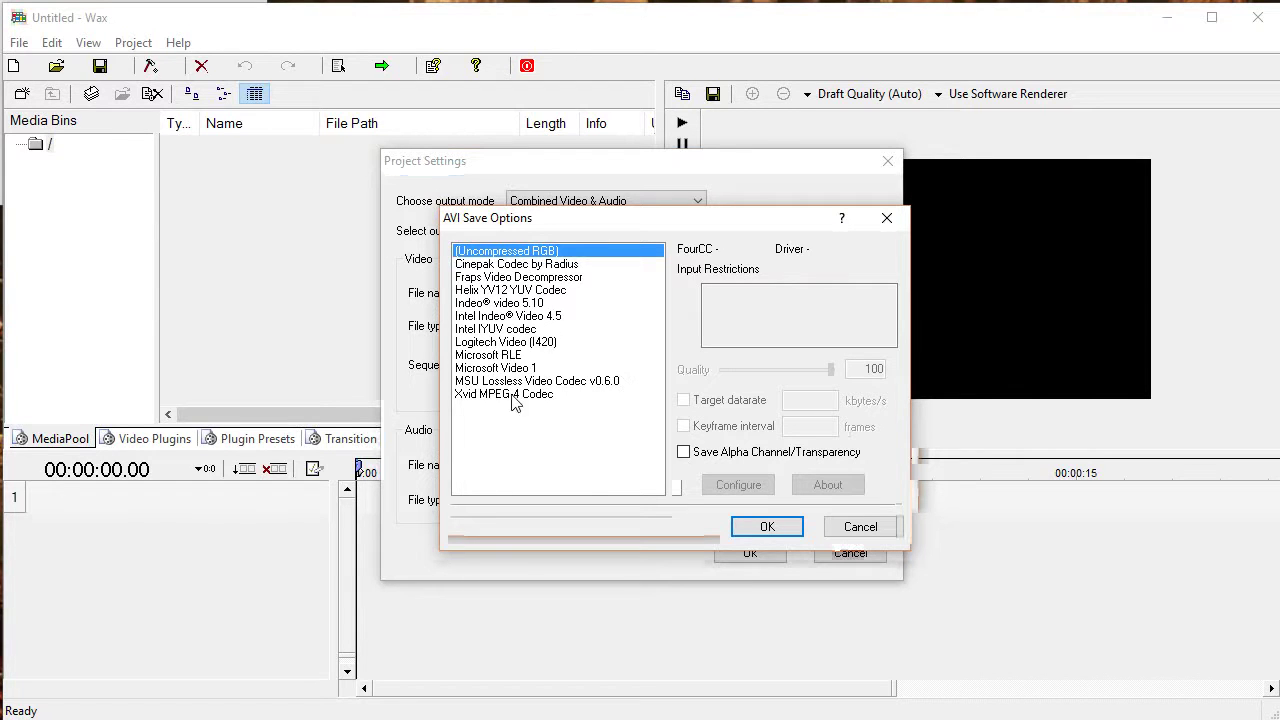
click(507, 370)
click(508, 381)
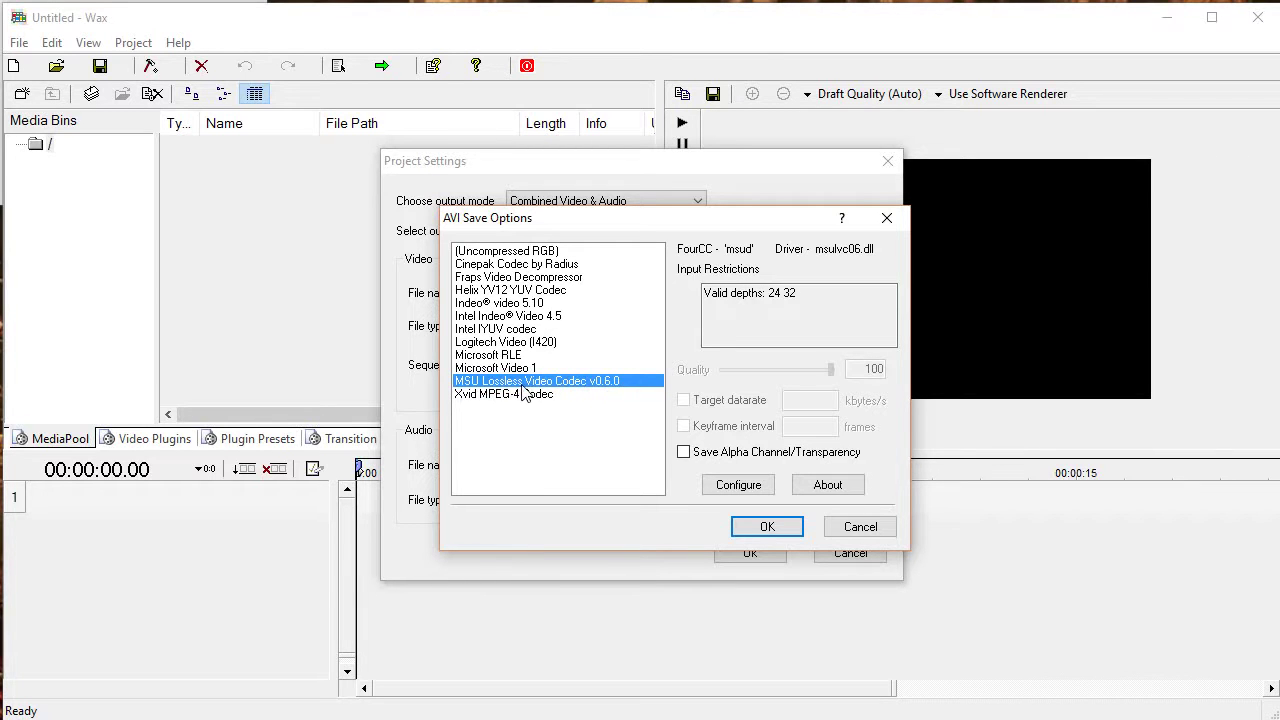
drag(670, 225, 771, 224)
click(605, 394)
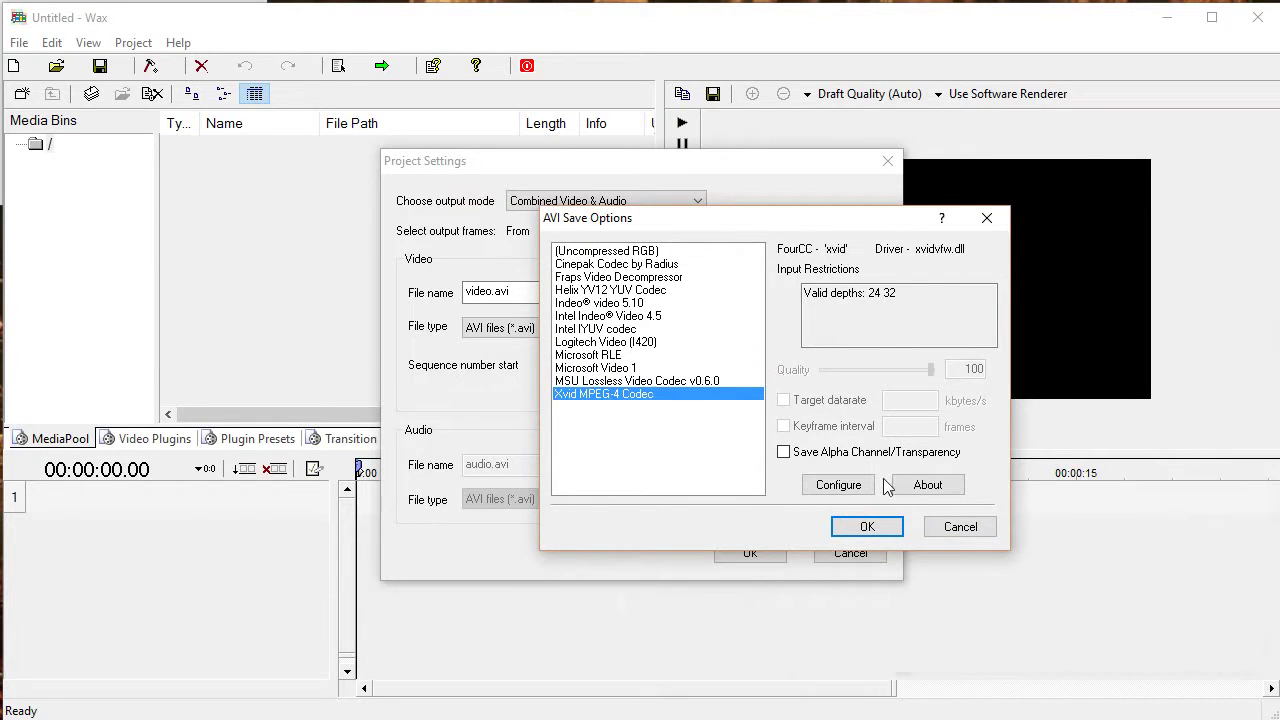
Keep the Xvid HD 720 profile in the Xvid configuration and accept every settings dialog.
click(838, 484)
click(760, 293)
scroll(745, 400, up, 1)
scroll(745, 400, down, 1)
scroll(745, 400, up, 1)
click(740, 337)
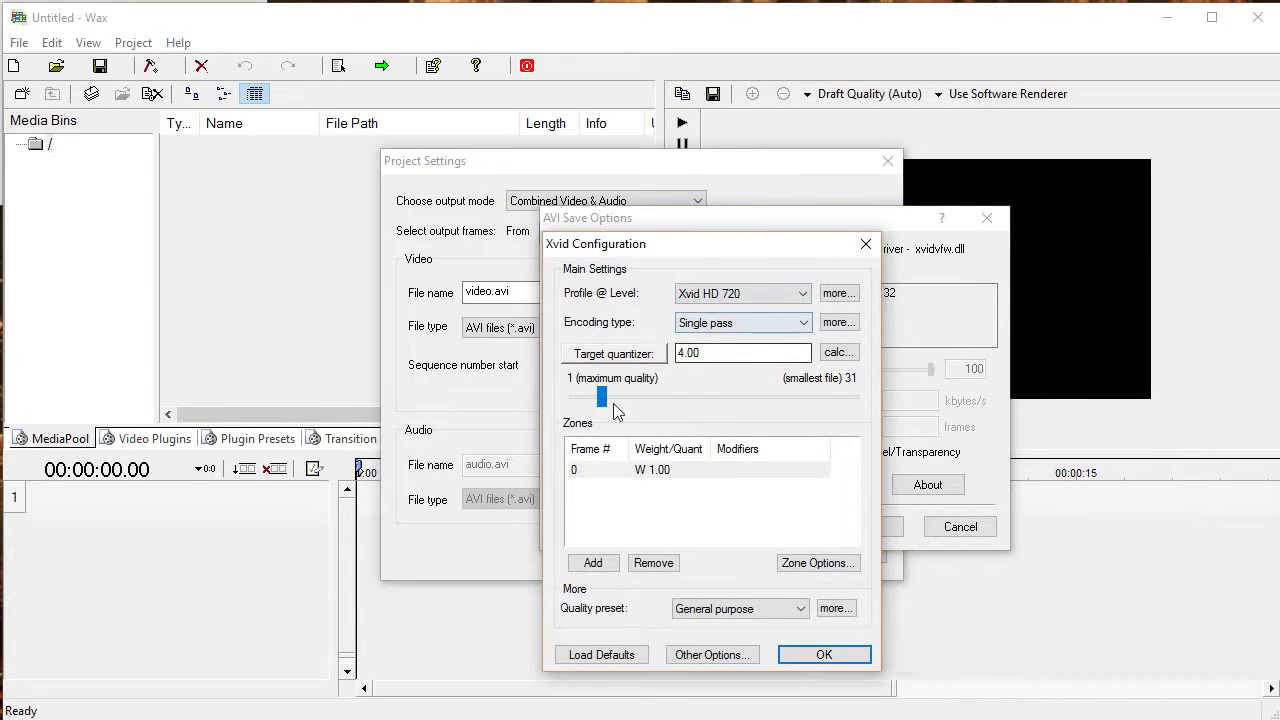
click(825, 656)
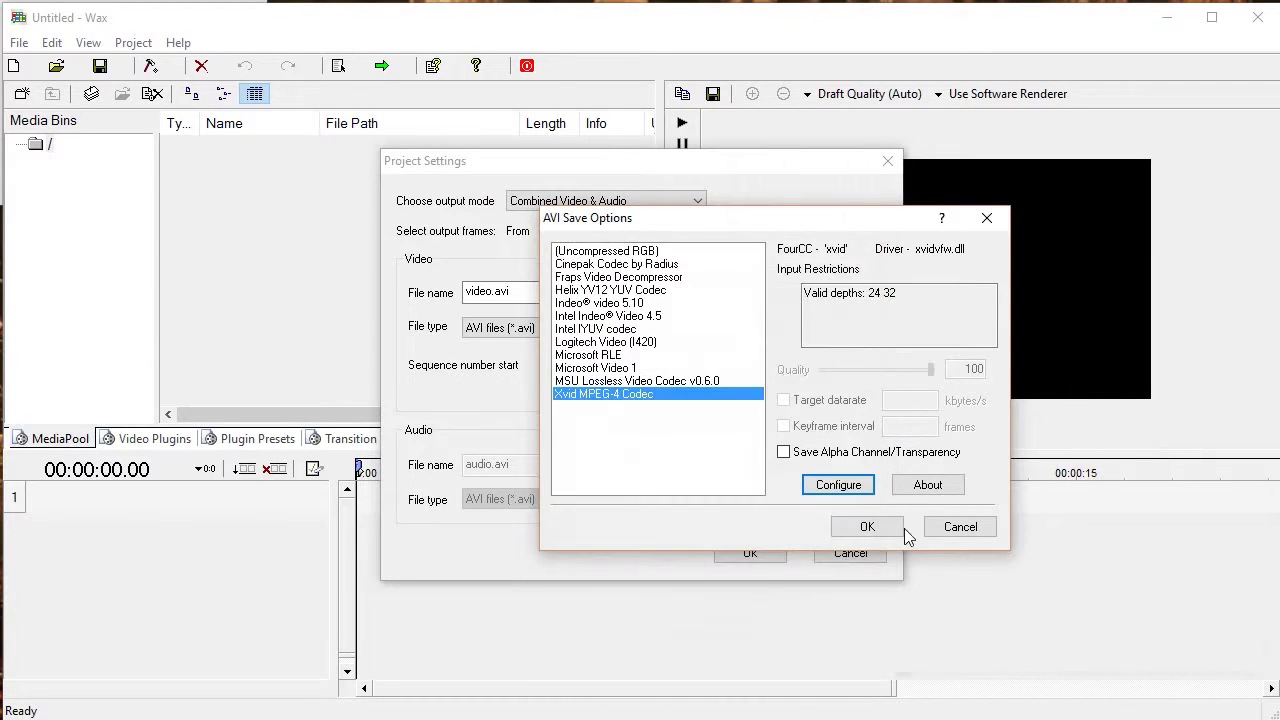
click(867, 526)
click(750, 553)
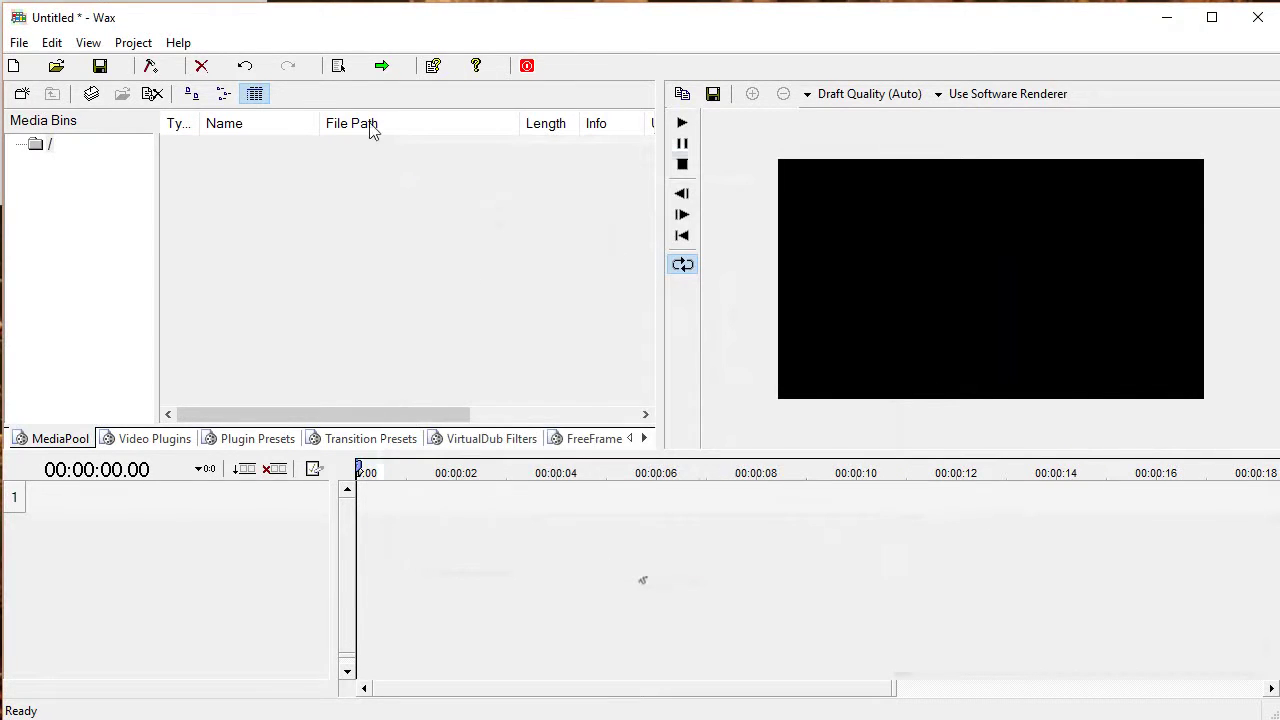
Place a Text 3D clip on track 1 and stretch it to about 00:00:12.
mouse_move(782, 453)
mouse_down()
mouse_move(783, 506)
mouse_move(783, 451)
mouse_up()
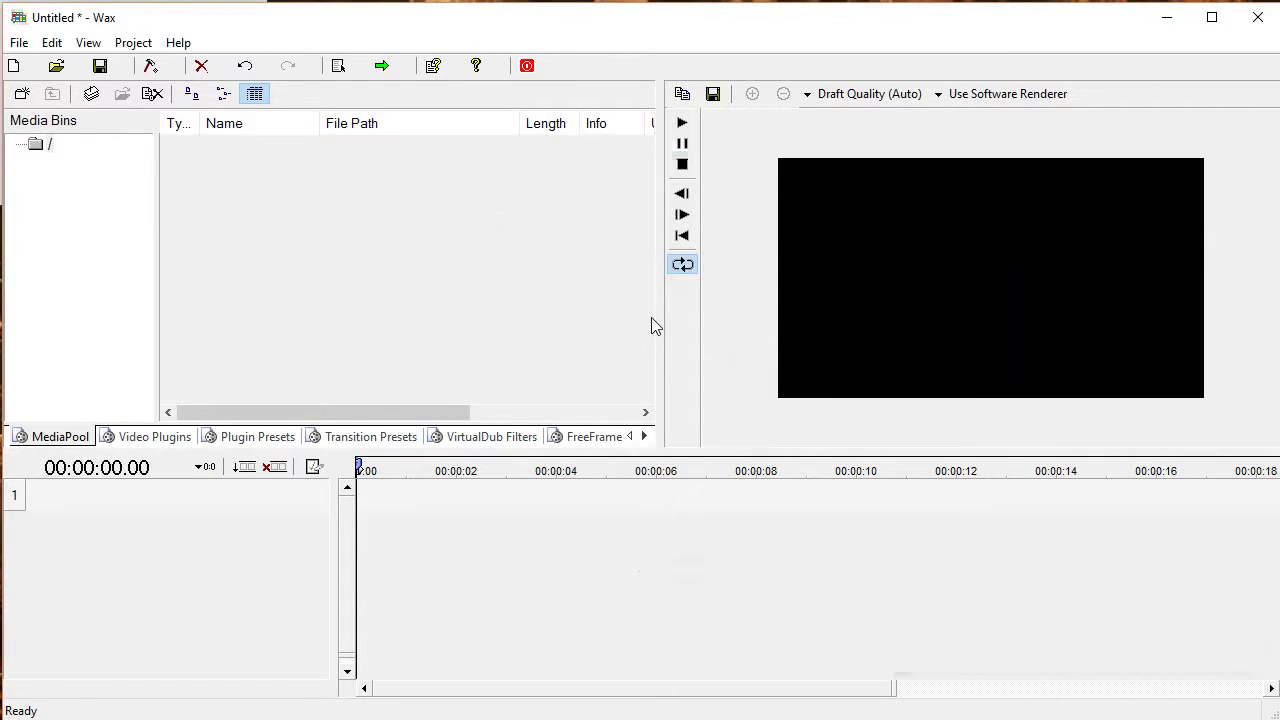
mouse_move(665, 318)
mouse_down()
mouse_move(626, 311)
mouse_move(677, 314)
mouse_up()
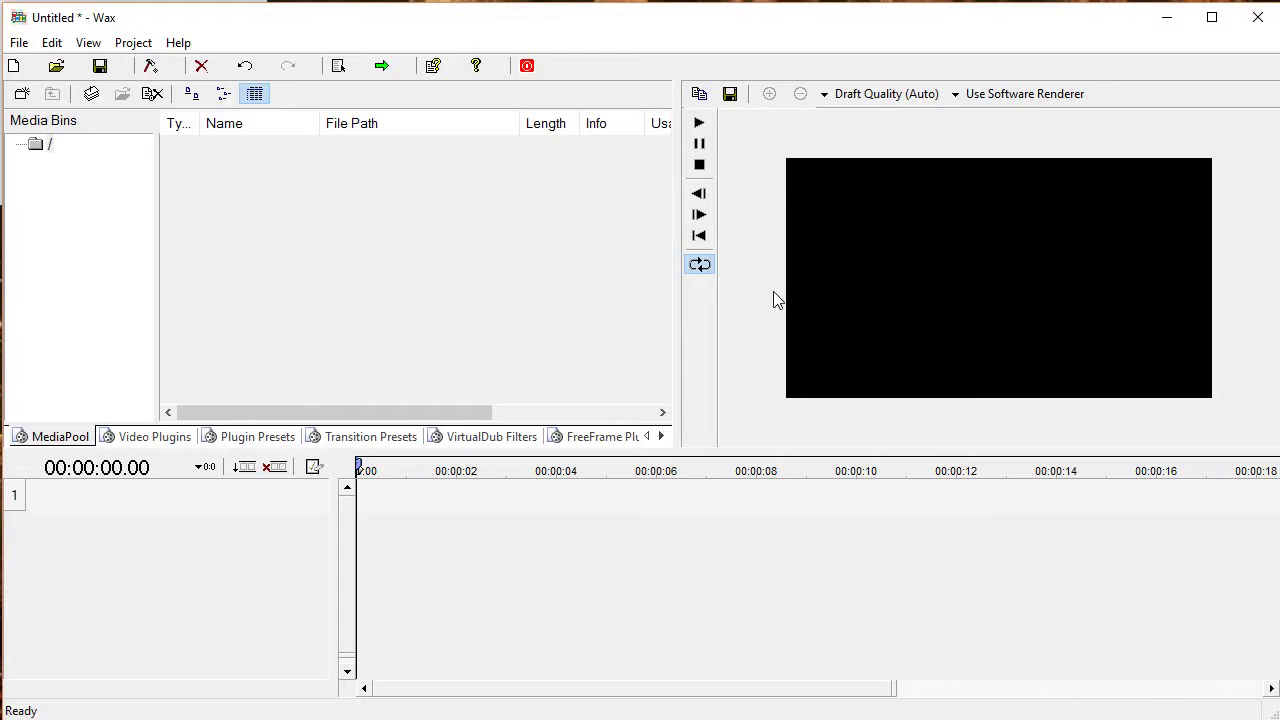
click(160, 438)
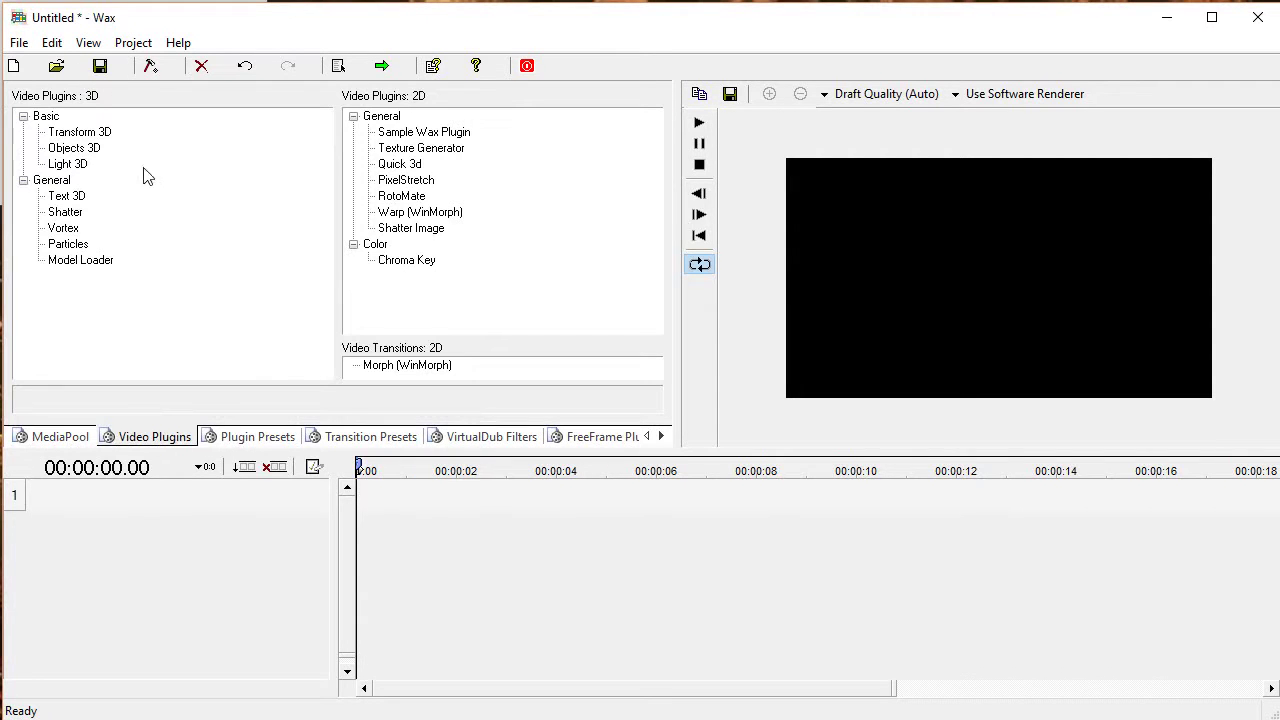
drag(66, 196, 411, 537)
click(470, 468)
key(Home)
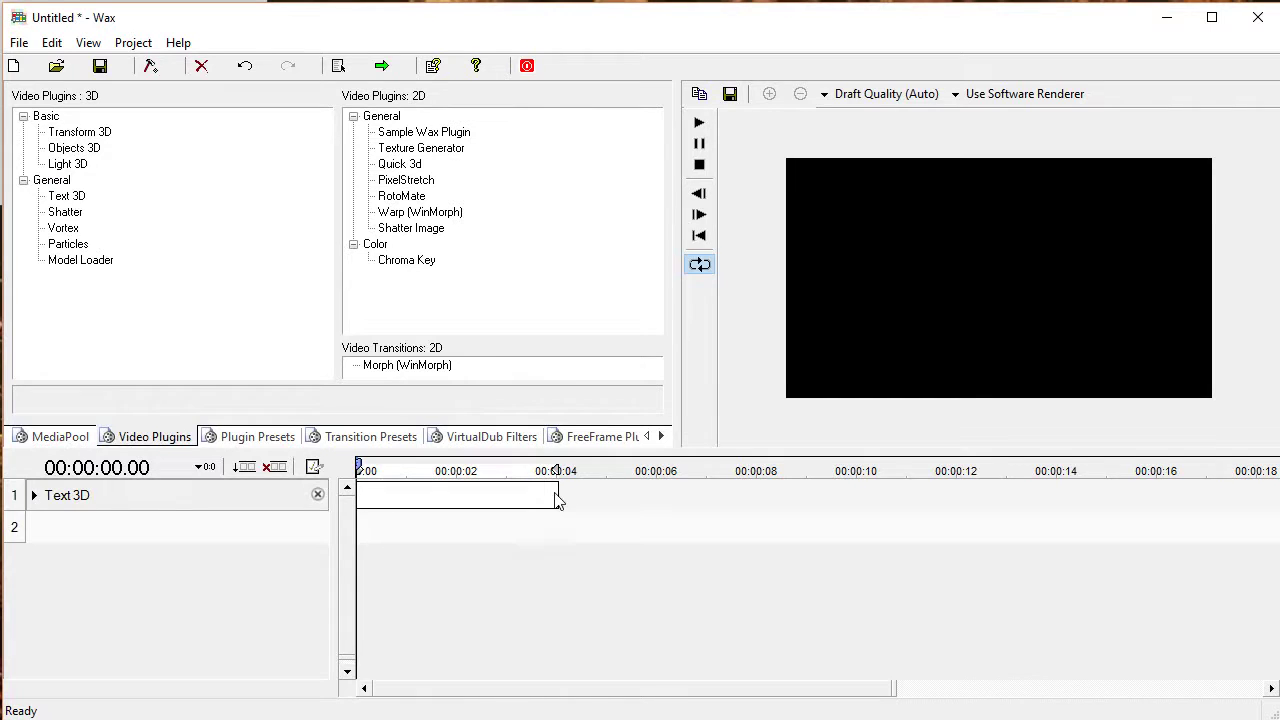
drag(558, 493, 960, 498)
Set the Text 3D font to BigNoodleTitling at size 8 and enter AFFINITY as the text.
click(35, 496)
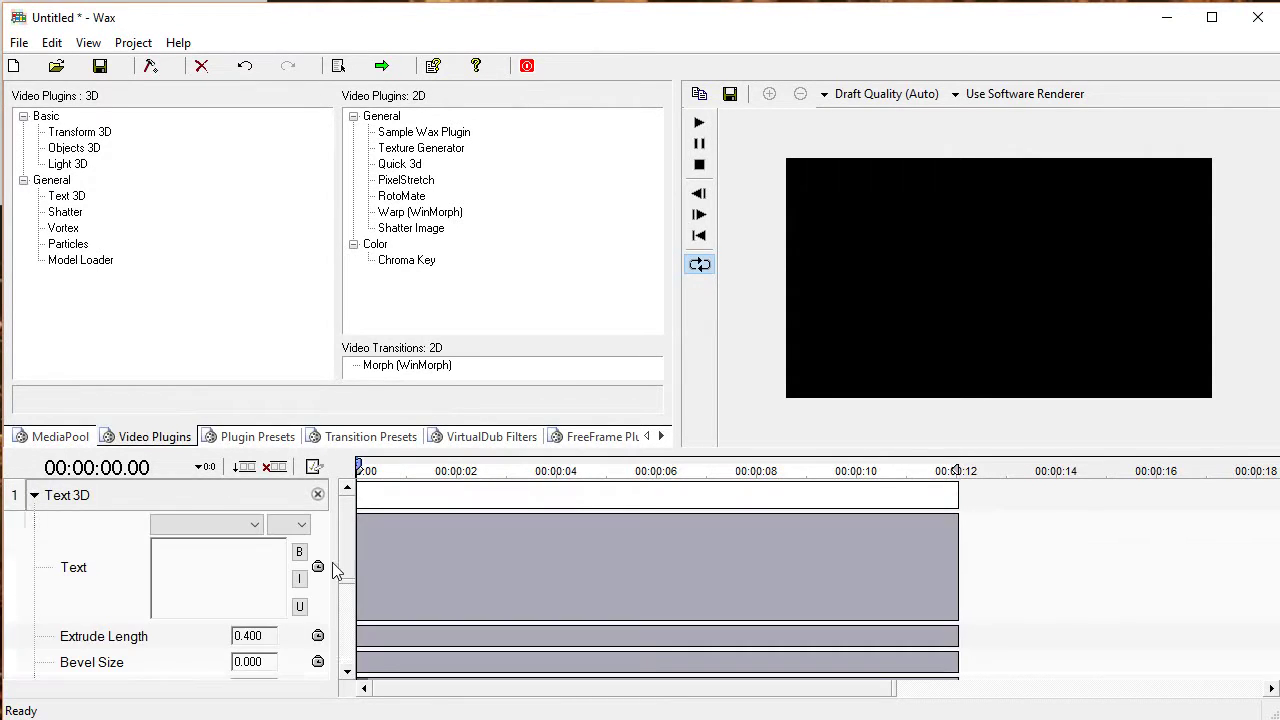
click(210, 533)
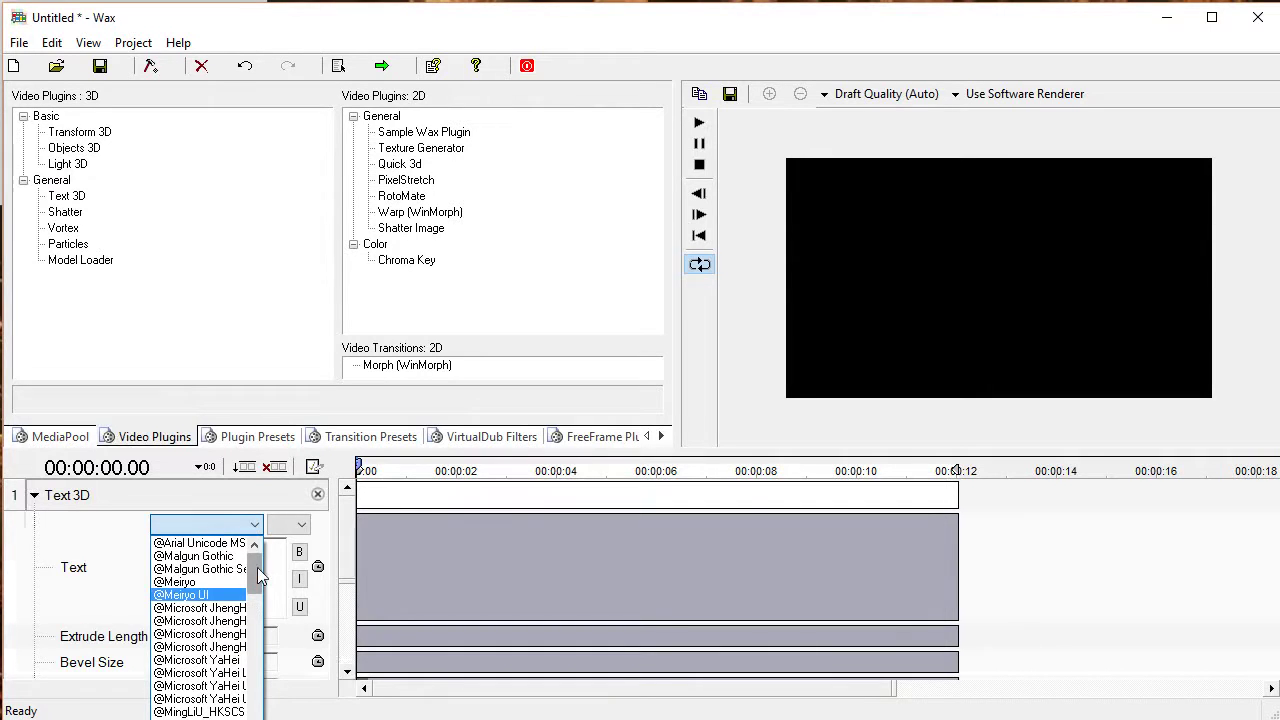
drag(257, 567, 252, 630)
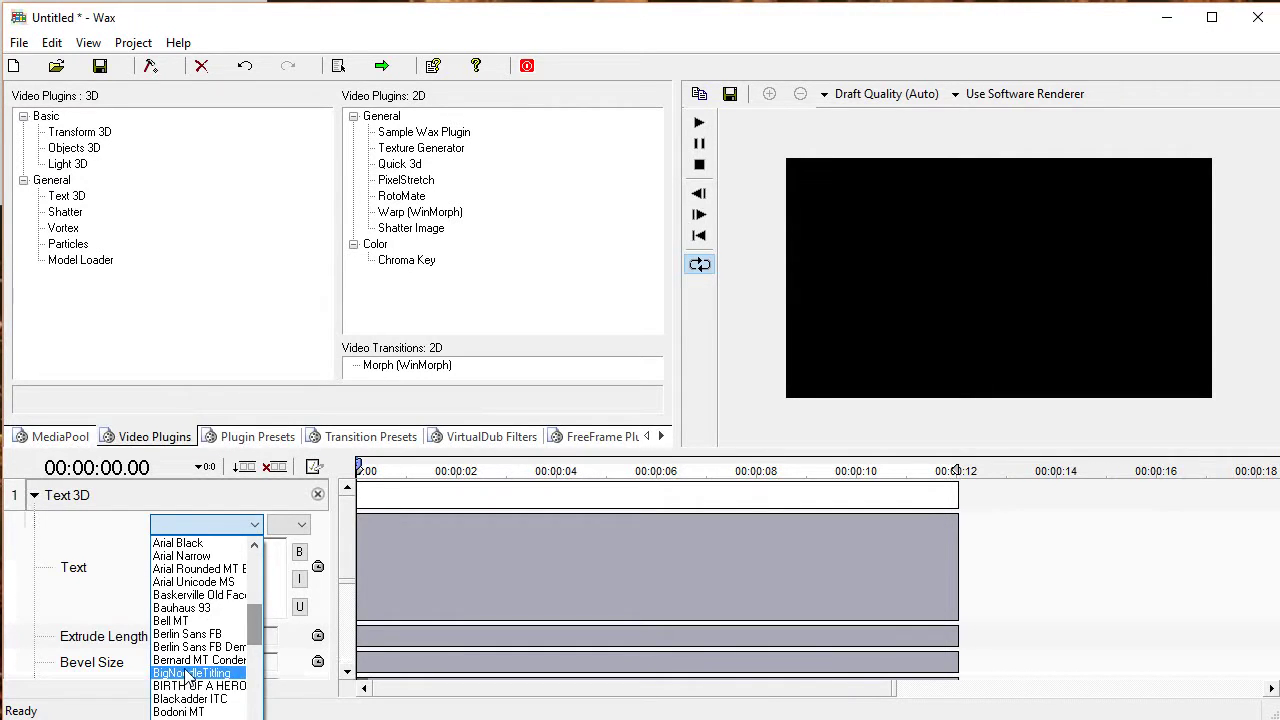
click(188, 678)
click(288, 526)
click(282, 530)
click(282, 530)
click(280, 660)
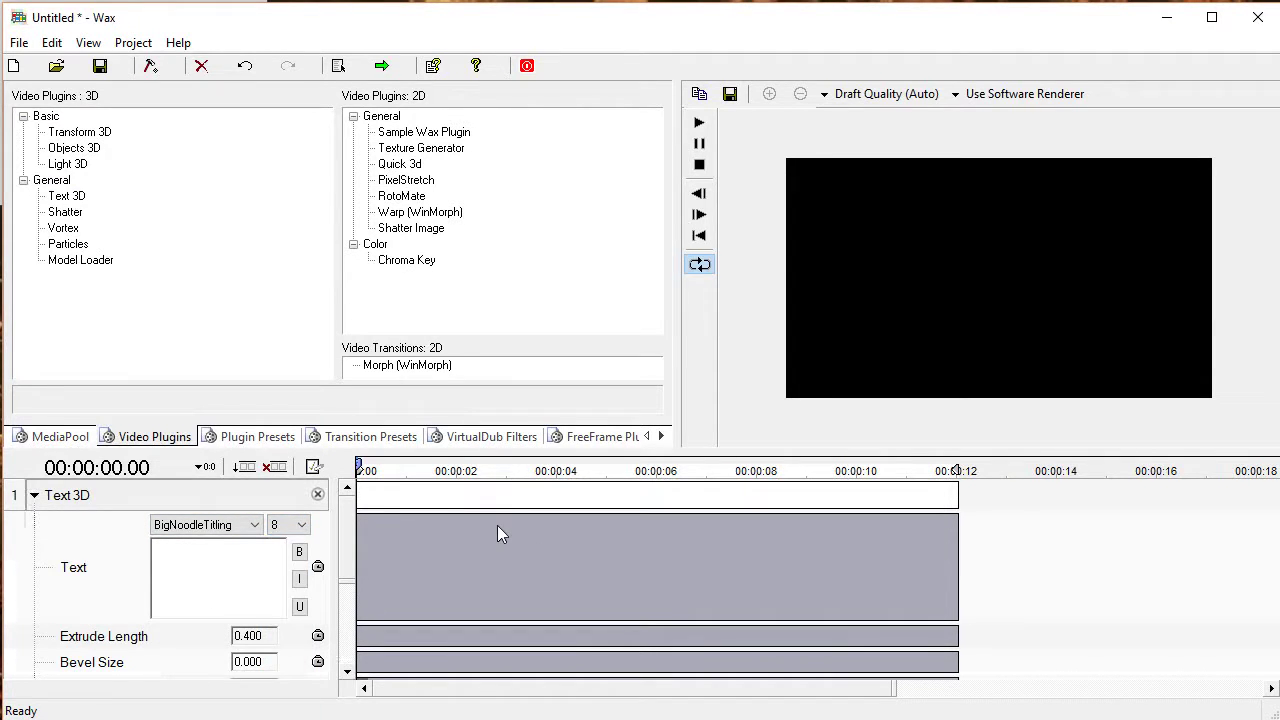
text(Y)
drag(370, 475, 315, 470)
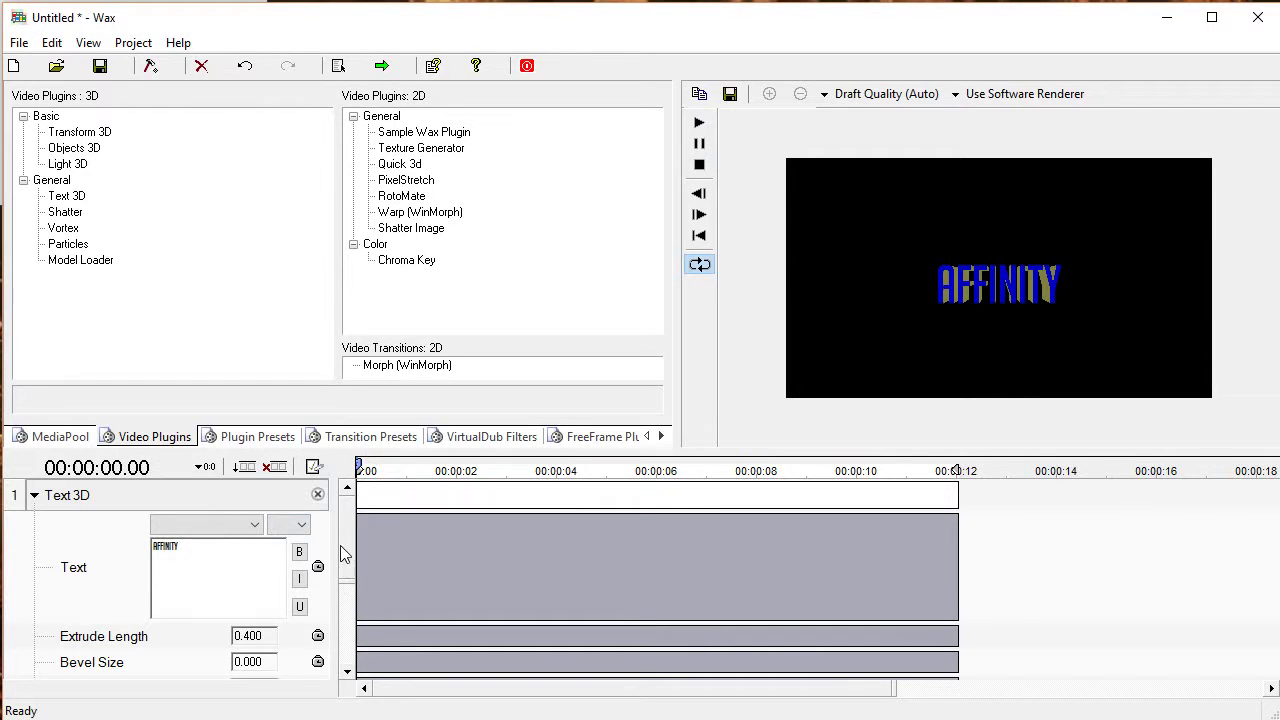
Set the text's Extrude Length to 0.
drag(346, 557, 348, 592)
drag(260, 556, 263, 580)
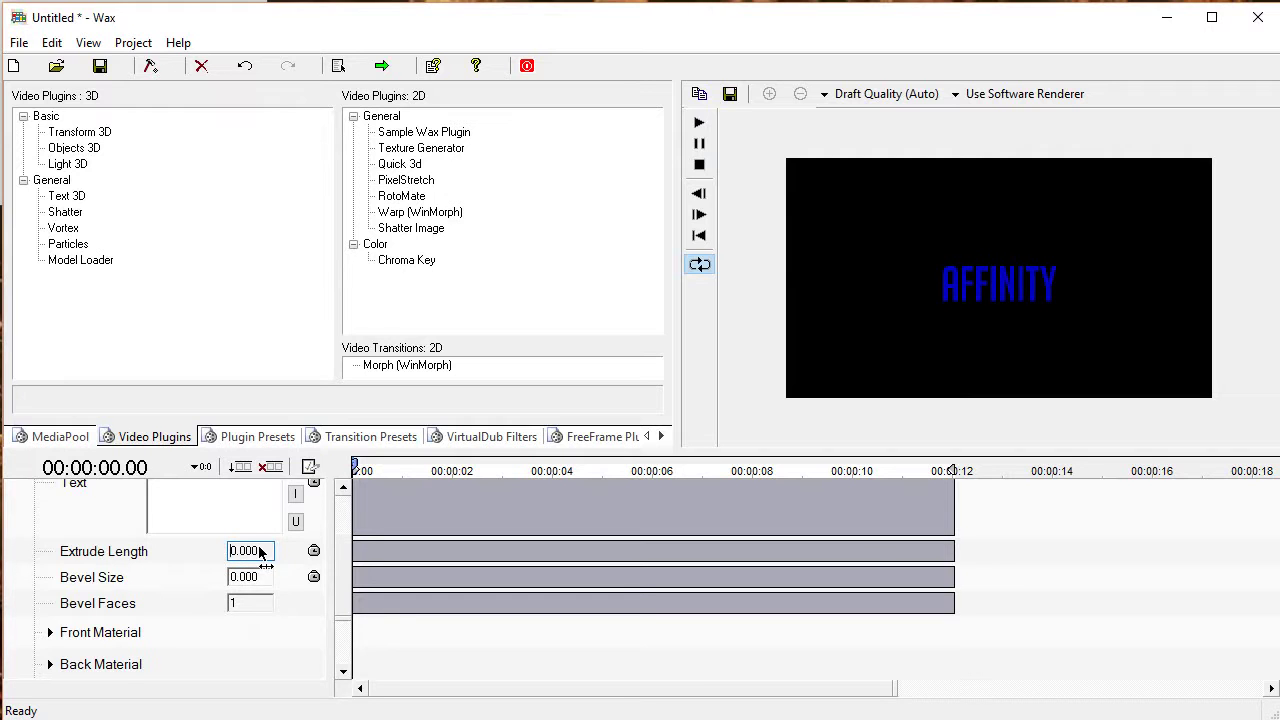
click(123, 632)
Make the Front Material ambient colour white.
scroll(345, 588, down, 1)
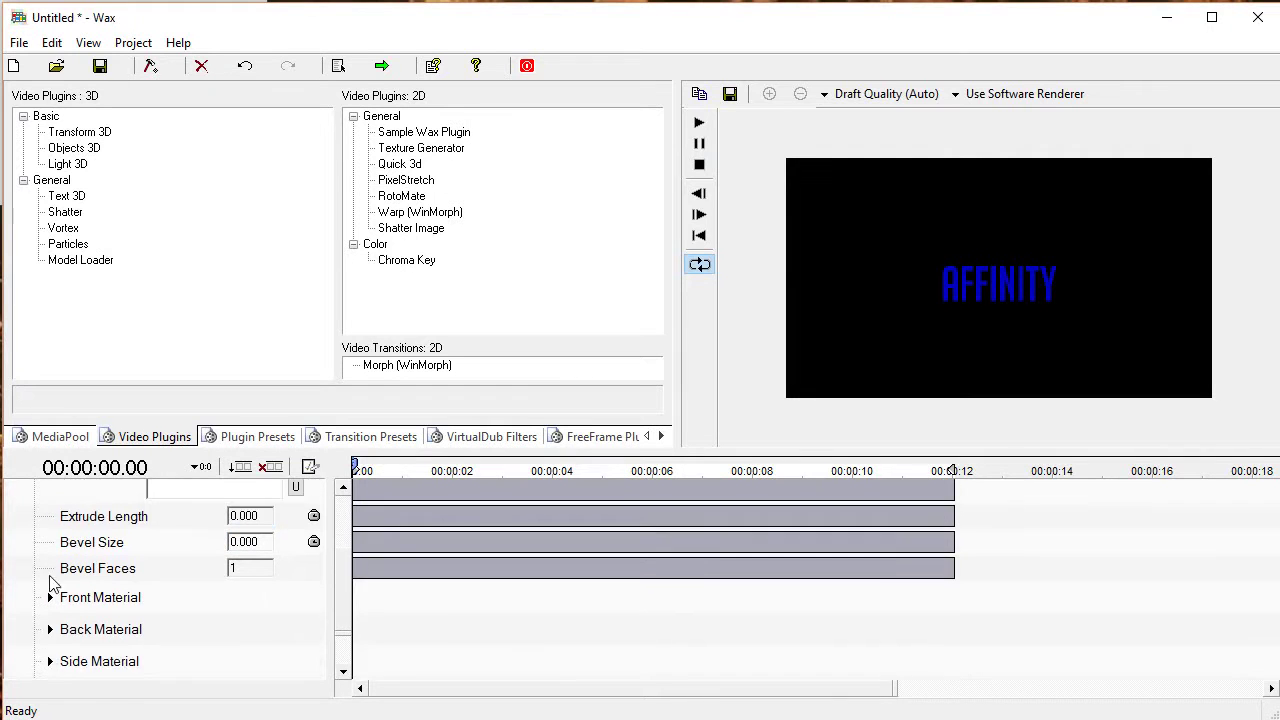
click(50, 597)
scroll(352, 580, down, 2)
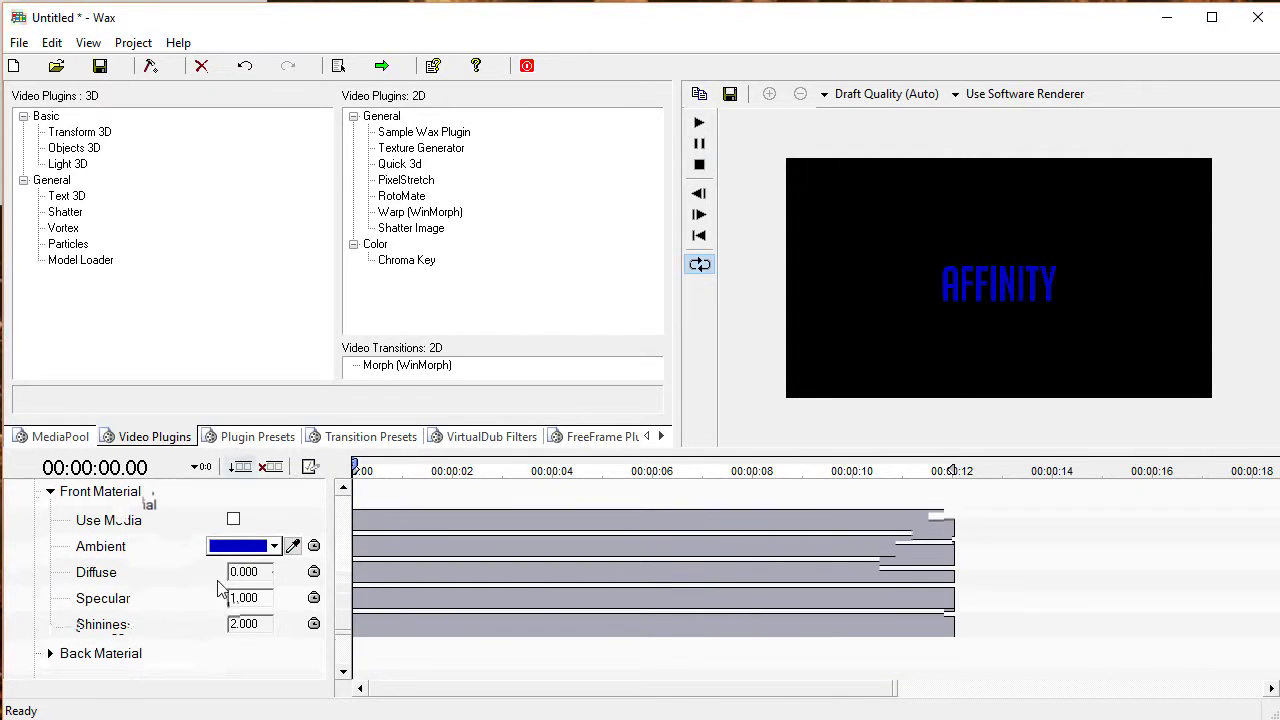
click(240, 546)
click(53, 280)
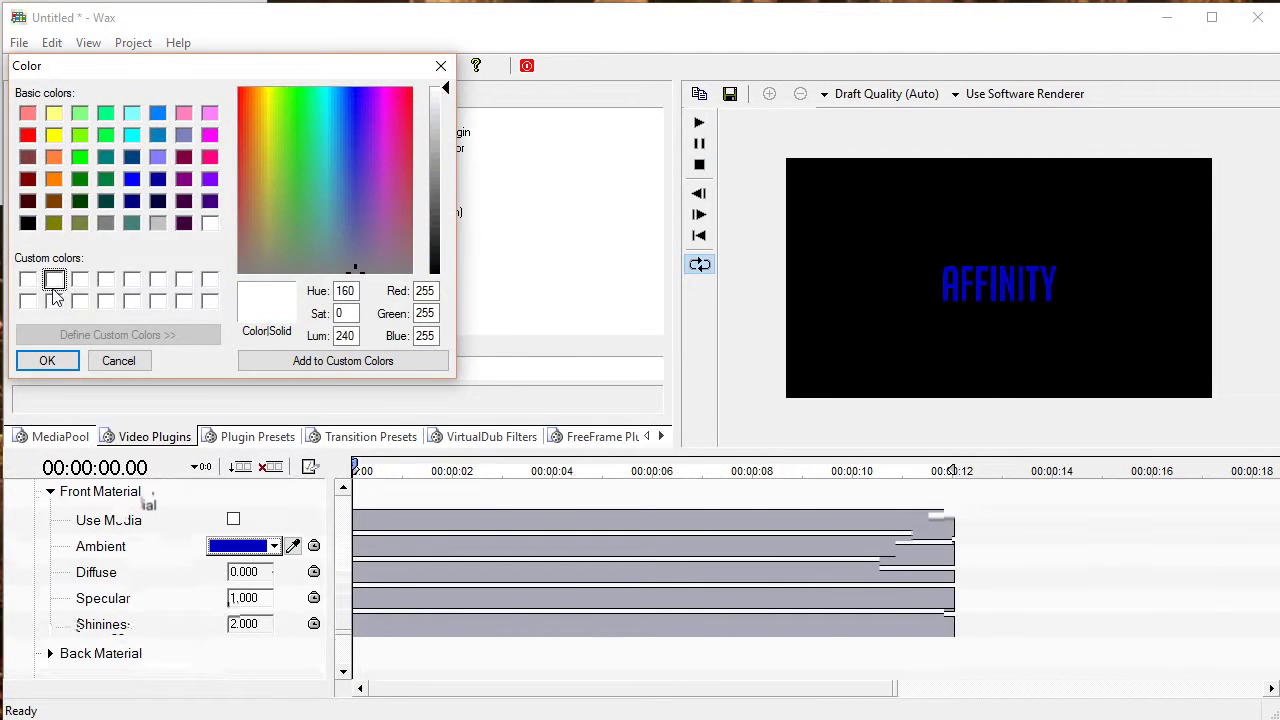
click(47, 361)
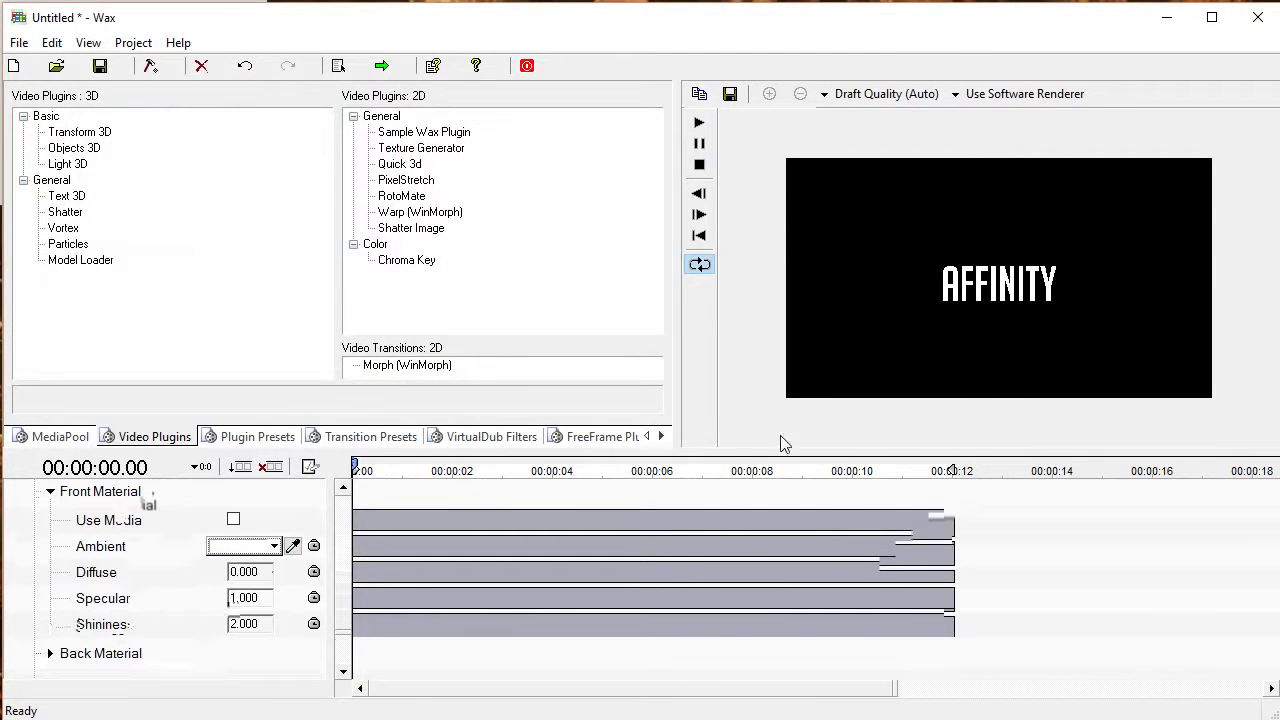
click(358, 601)
scroll(356, 600, up, 2)
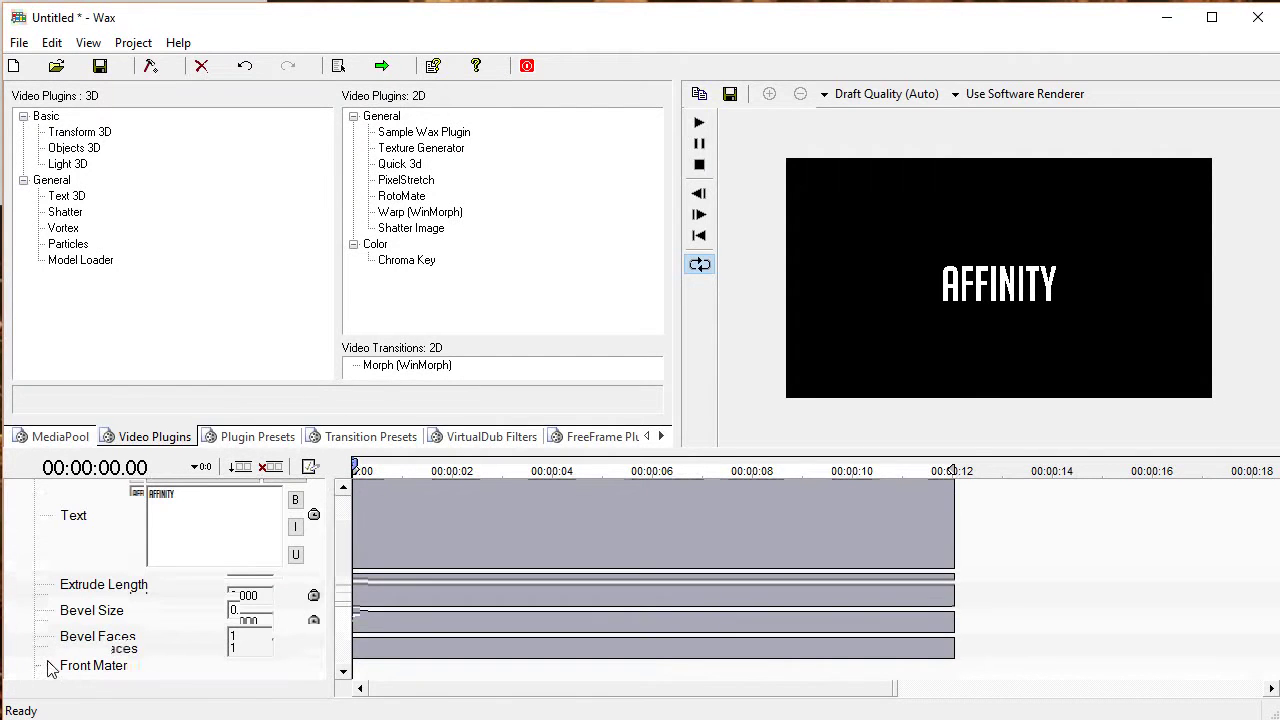
scroll(350, 600, up, 2)
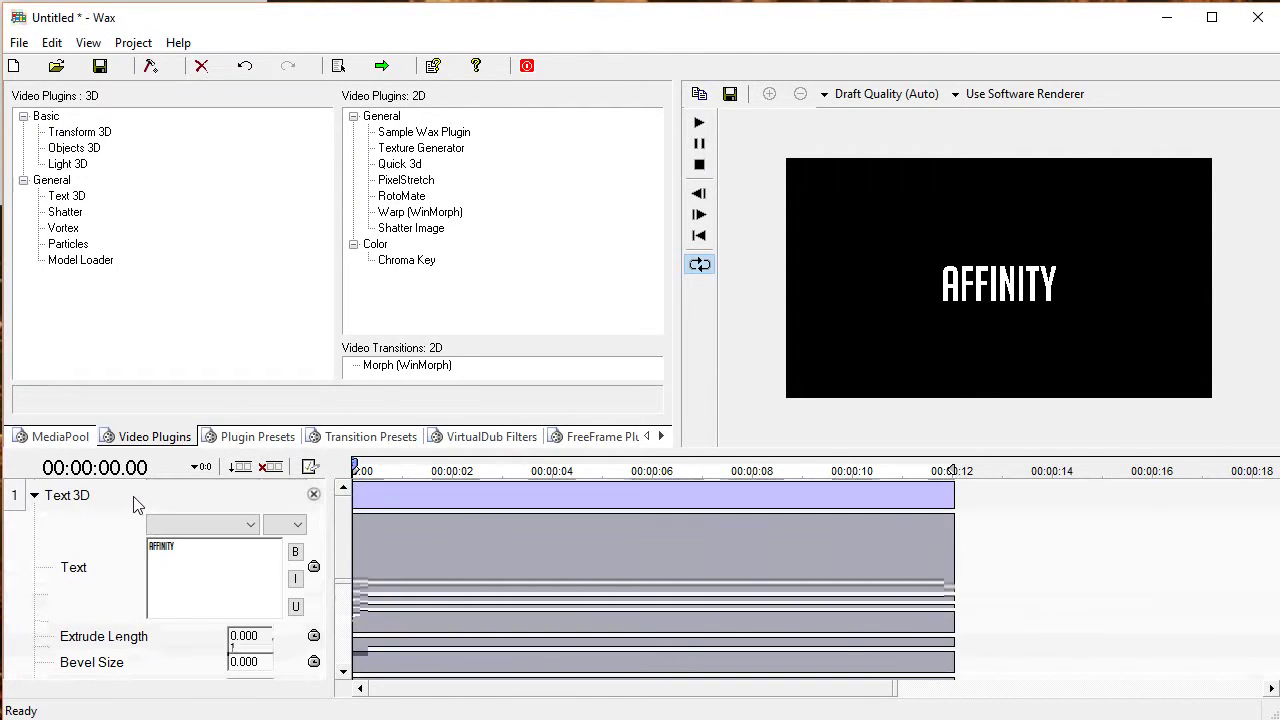
Check the Transform 3D plugin description, then re-expand the Text 3D parameters.
click(35, 495)
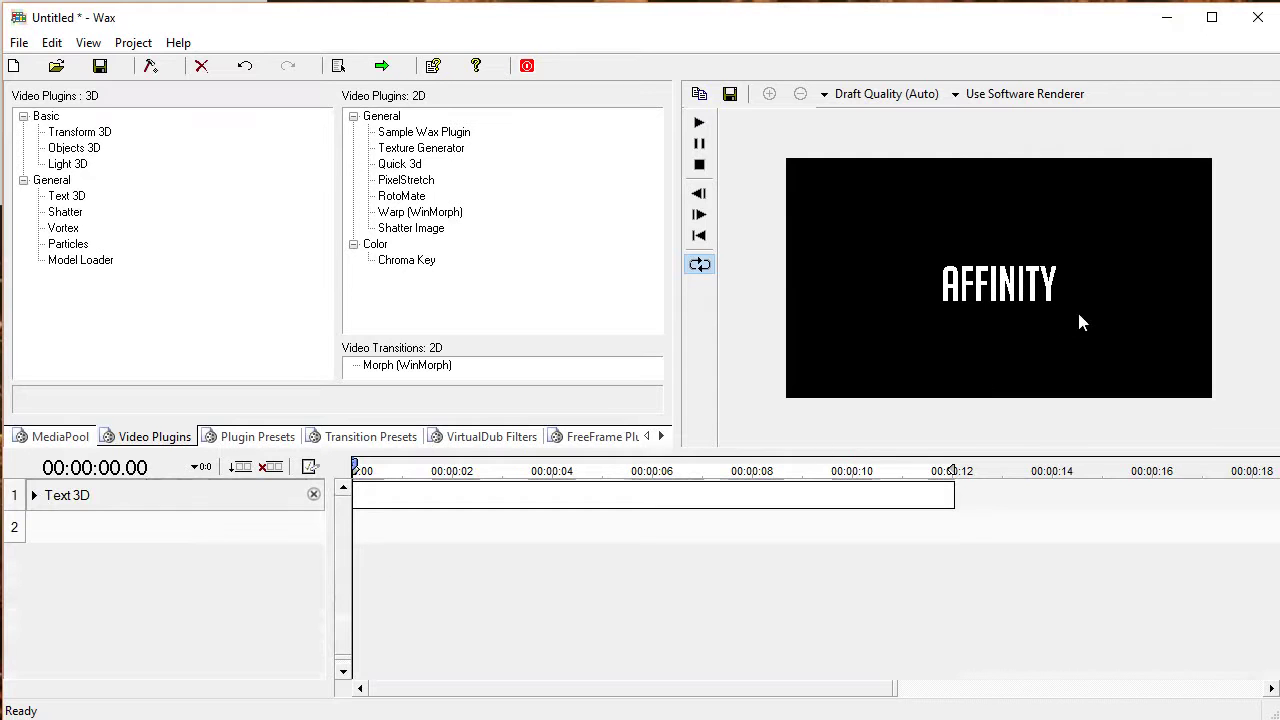
click(86, 134)
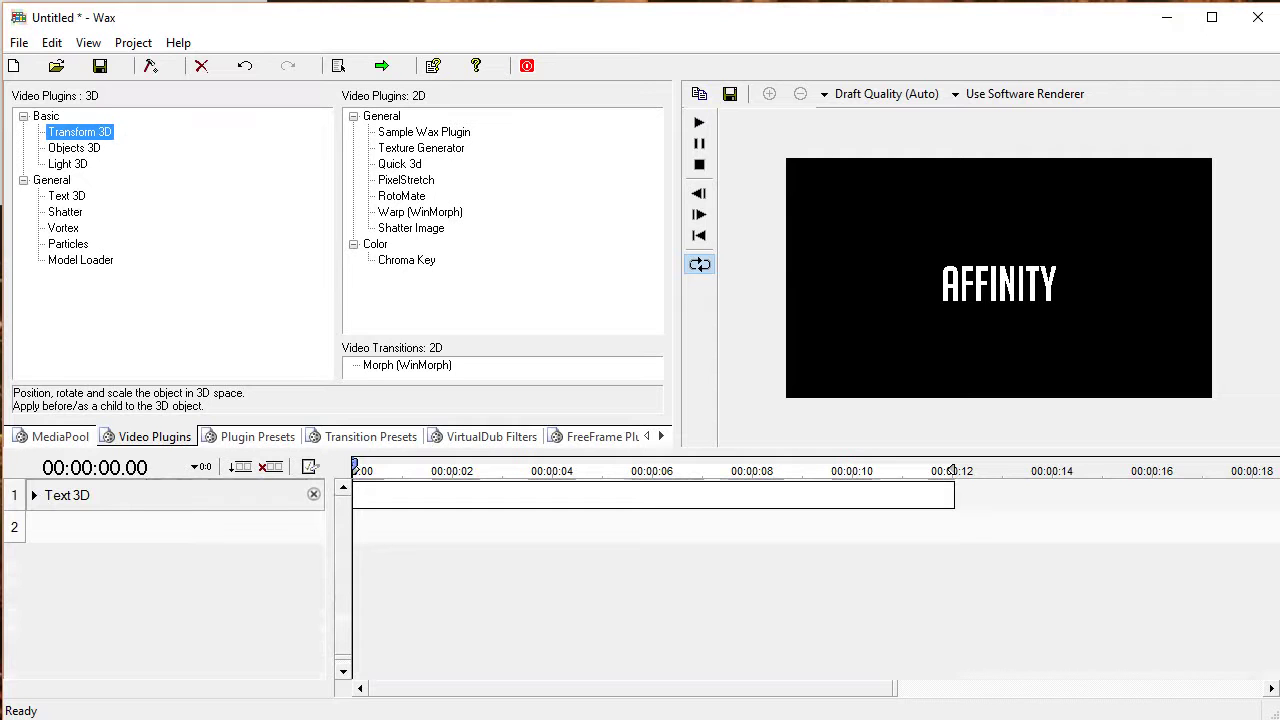
click(36, 495)
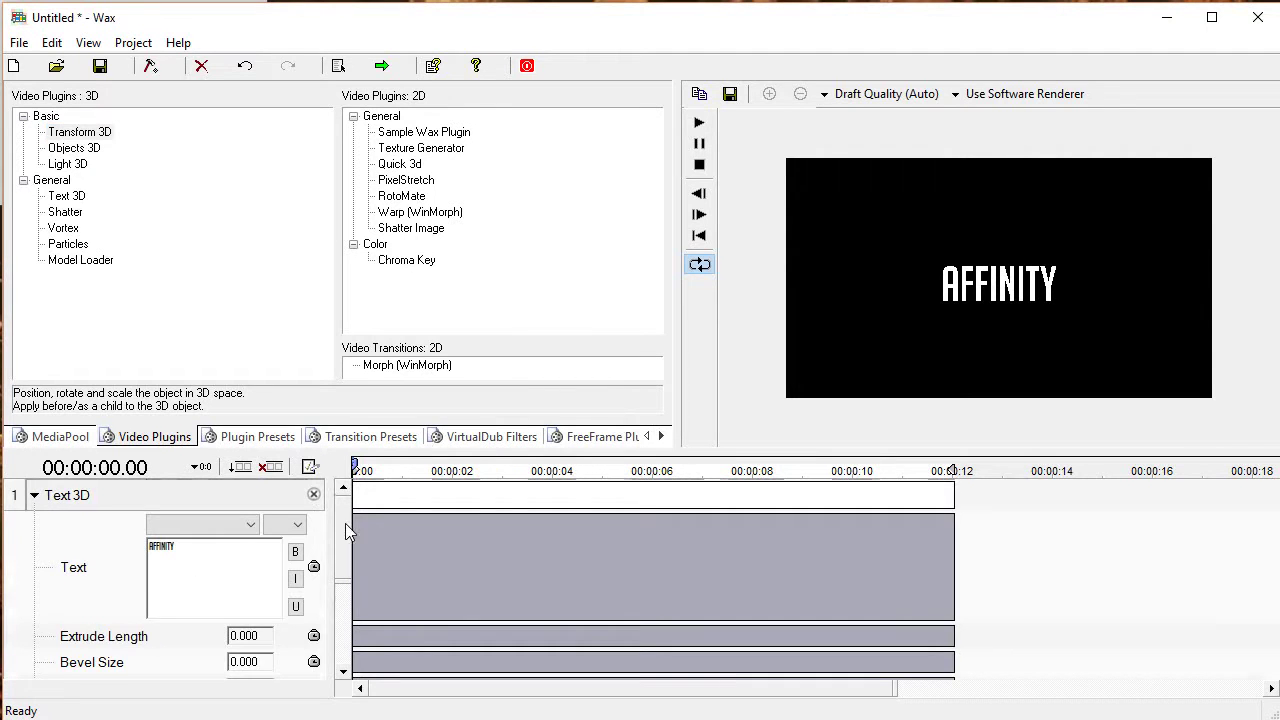
Set the Side Material ambient colour to black with luminance 0.
scroll(345, 523, down, 3)
scroll(352, 585, up, 2)
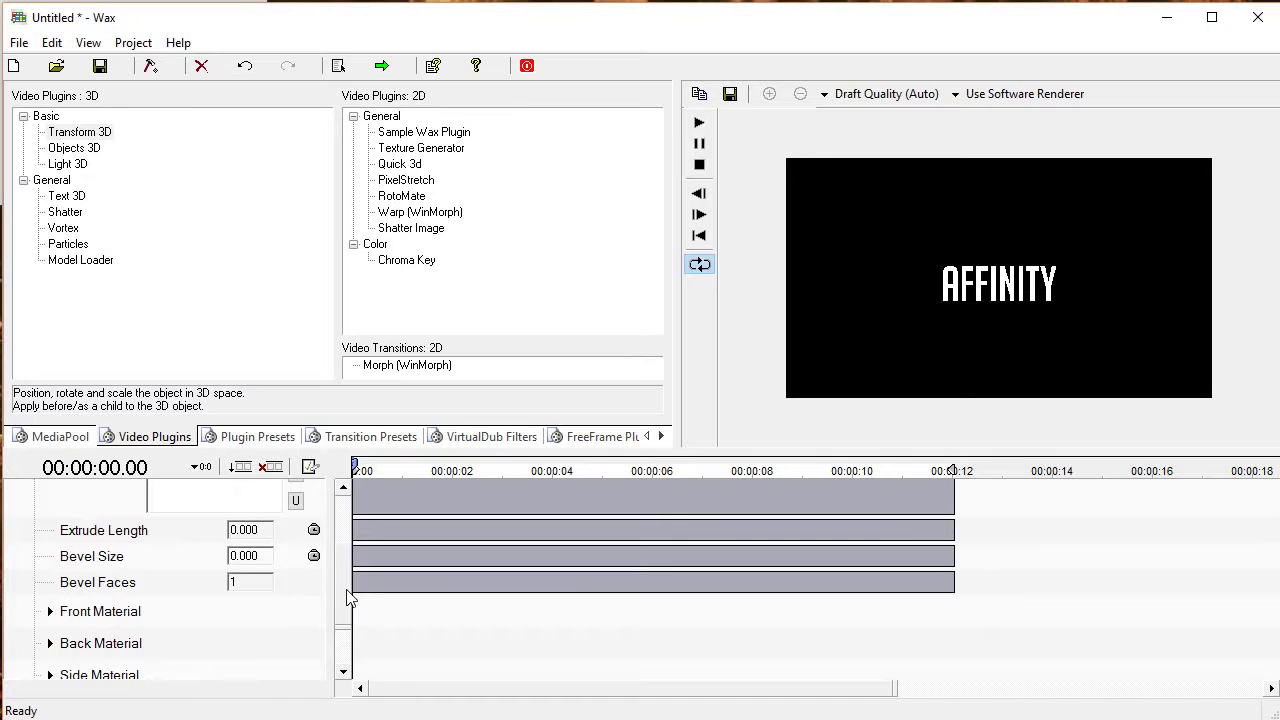
scroll(350, 598, down, 3)
click(52, 601)
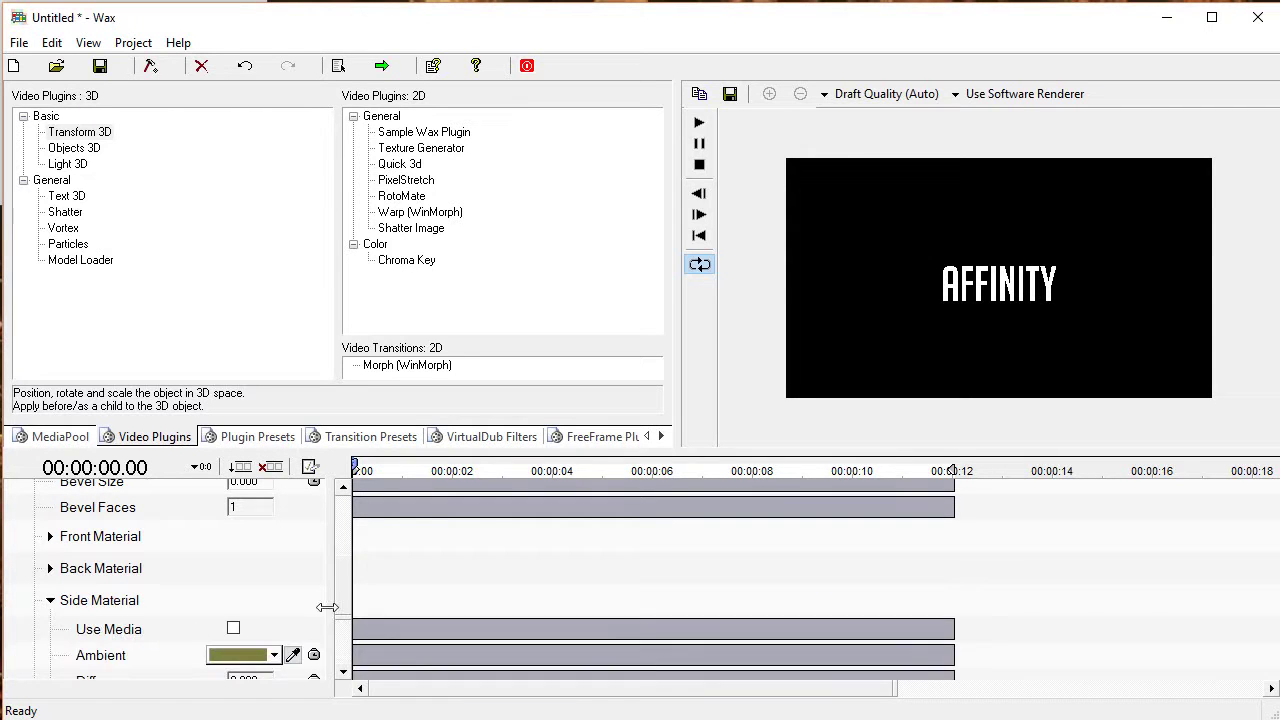
scroll(348, 591, down, 3)
click(240, 533)
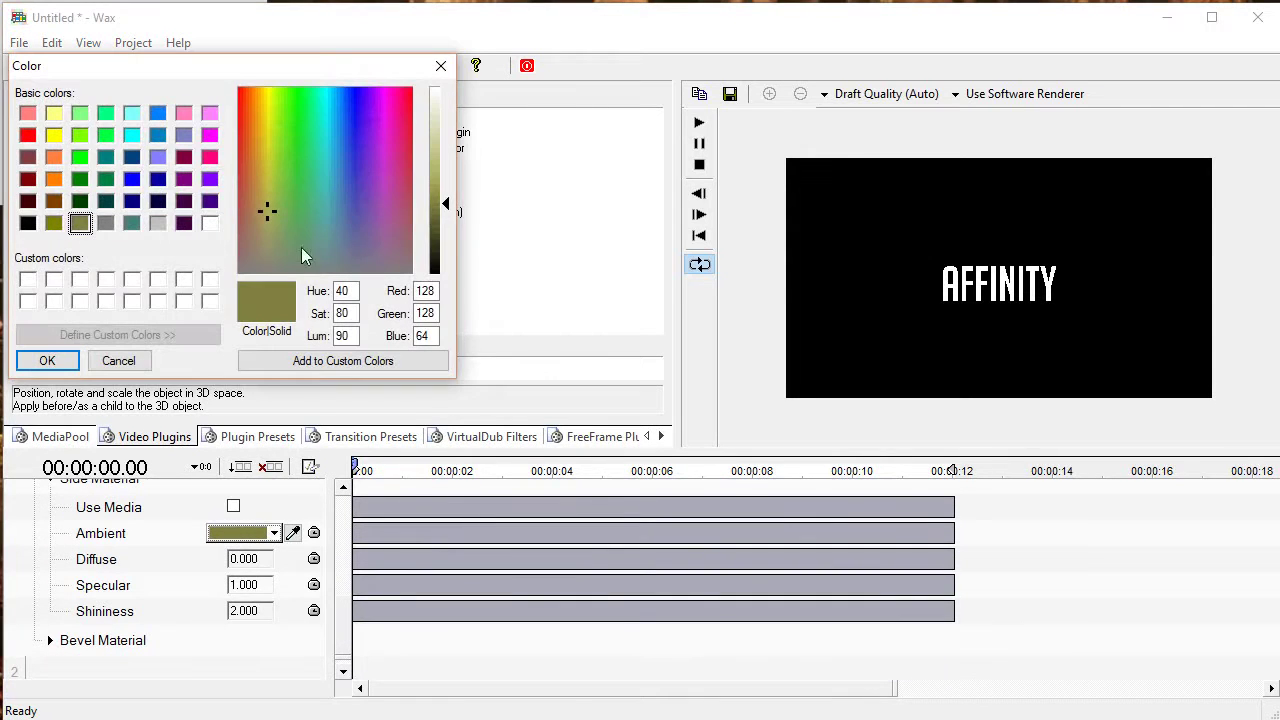
drag(435, 218, 436, 272)
click(47, 360)
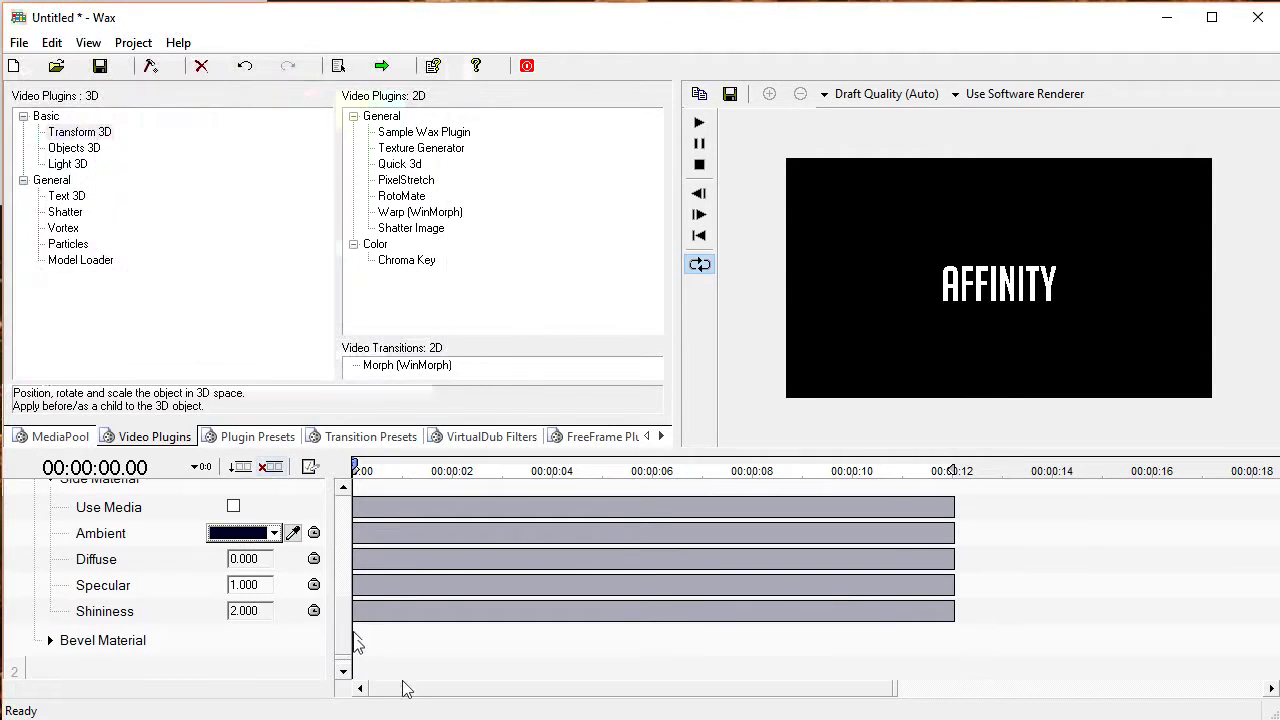
scroll(348, 624, up, 5)
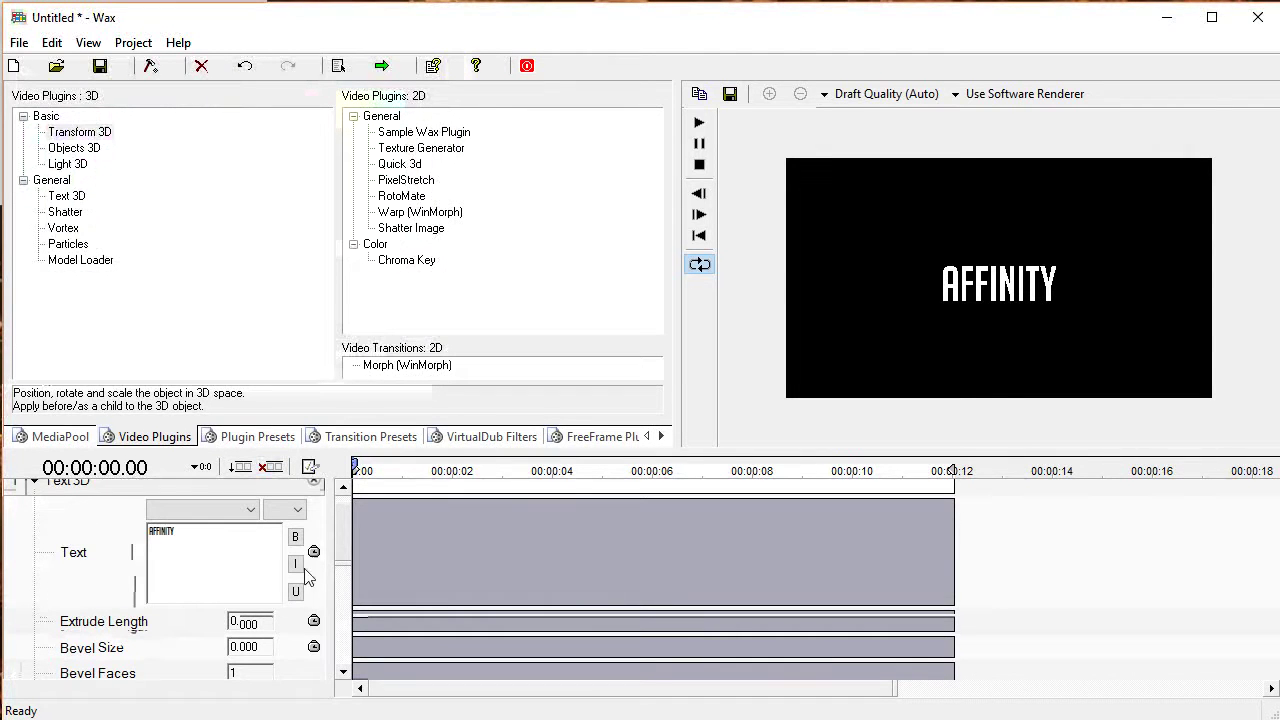
scroll(345, 555, down, 5)
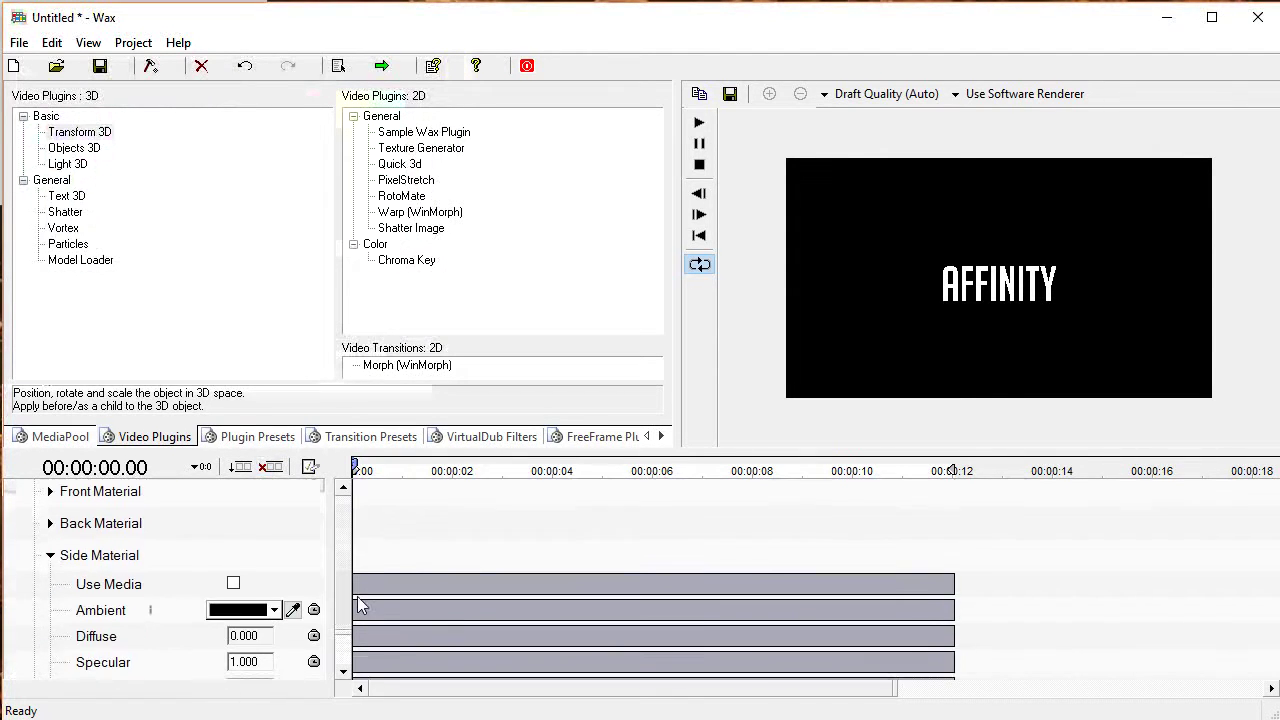
Make Extrude Length interpolation Smooth and keyframe it at 0 at 00:00:03.
click(52, 525)
scroll(345, 590, up, 4)
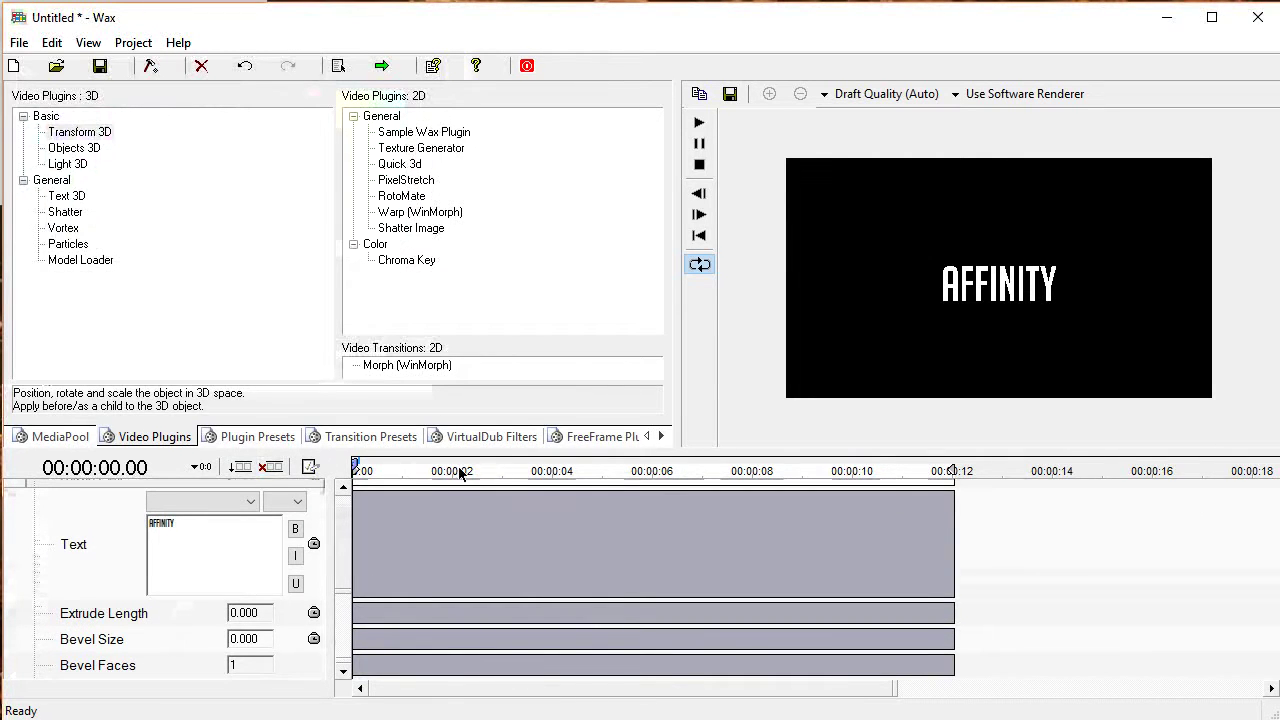
click(502, 468)
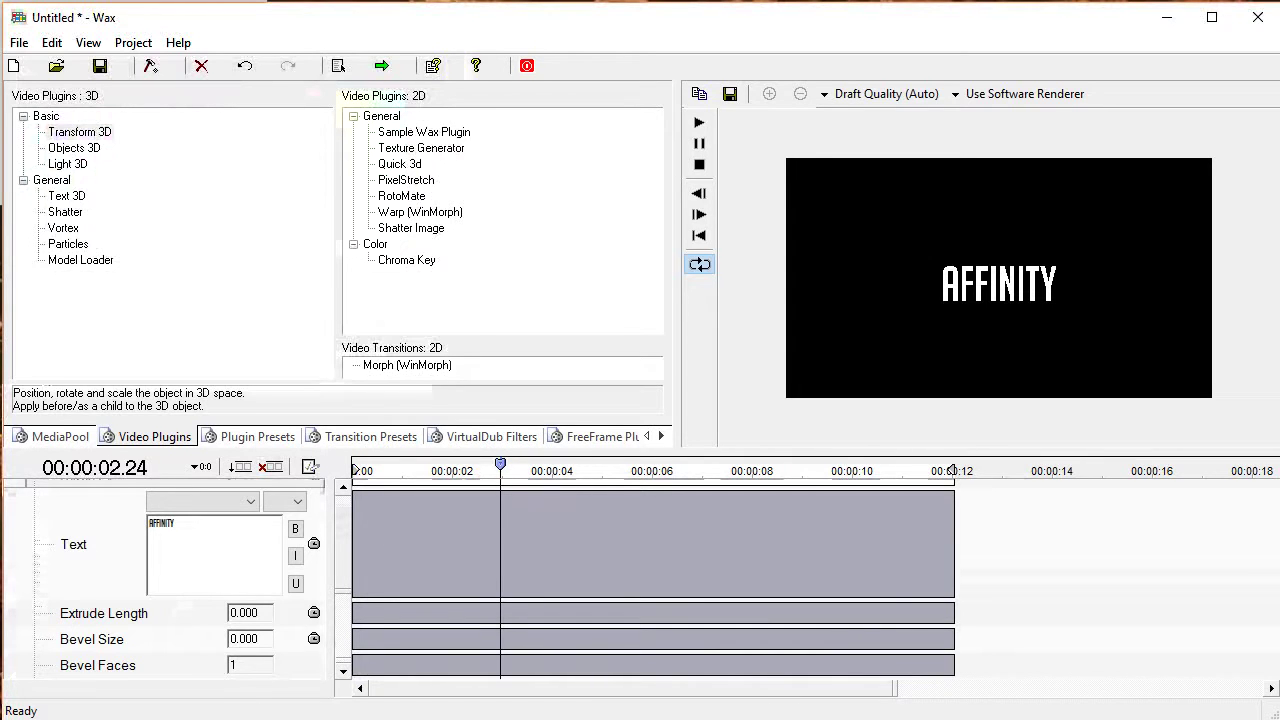
key(Right)
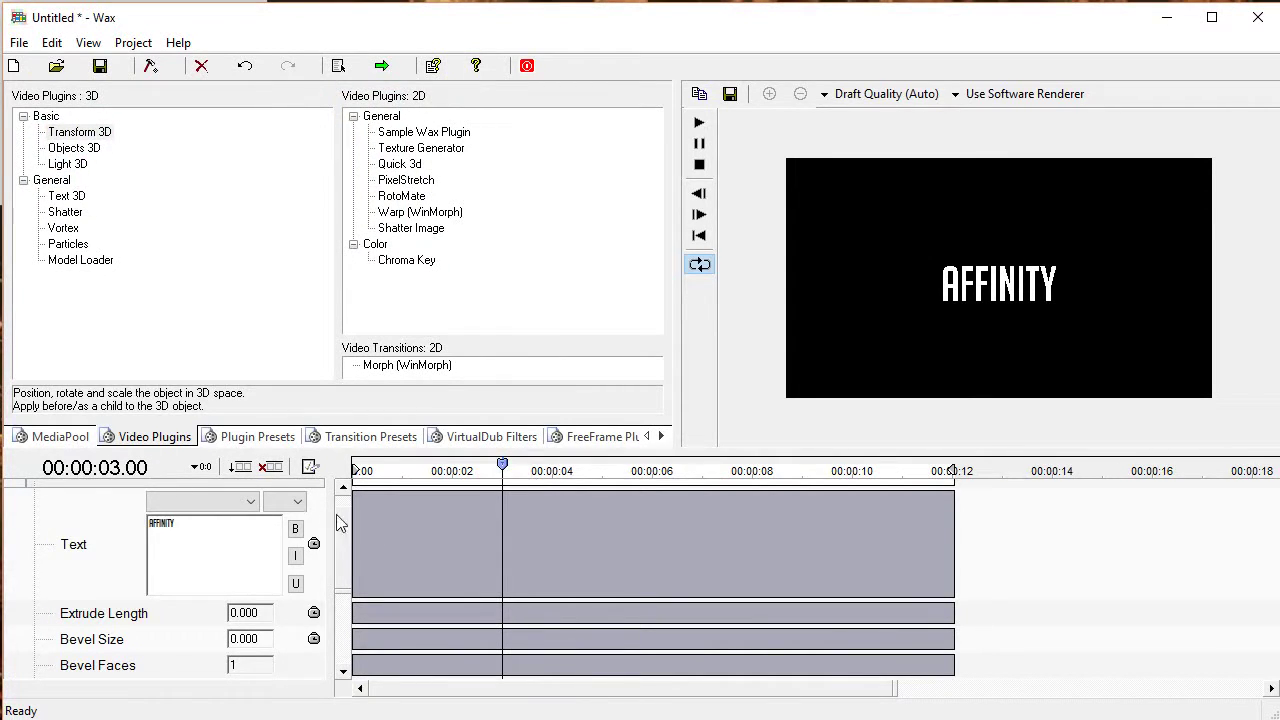
scroll(350, 522, down, 2)
click(314, 566)
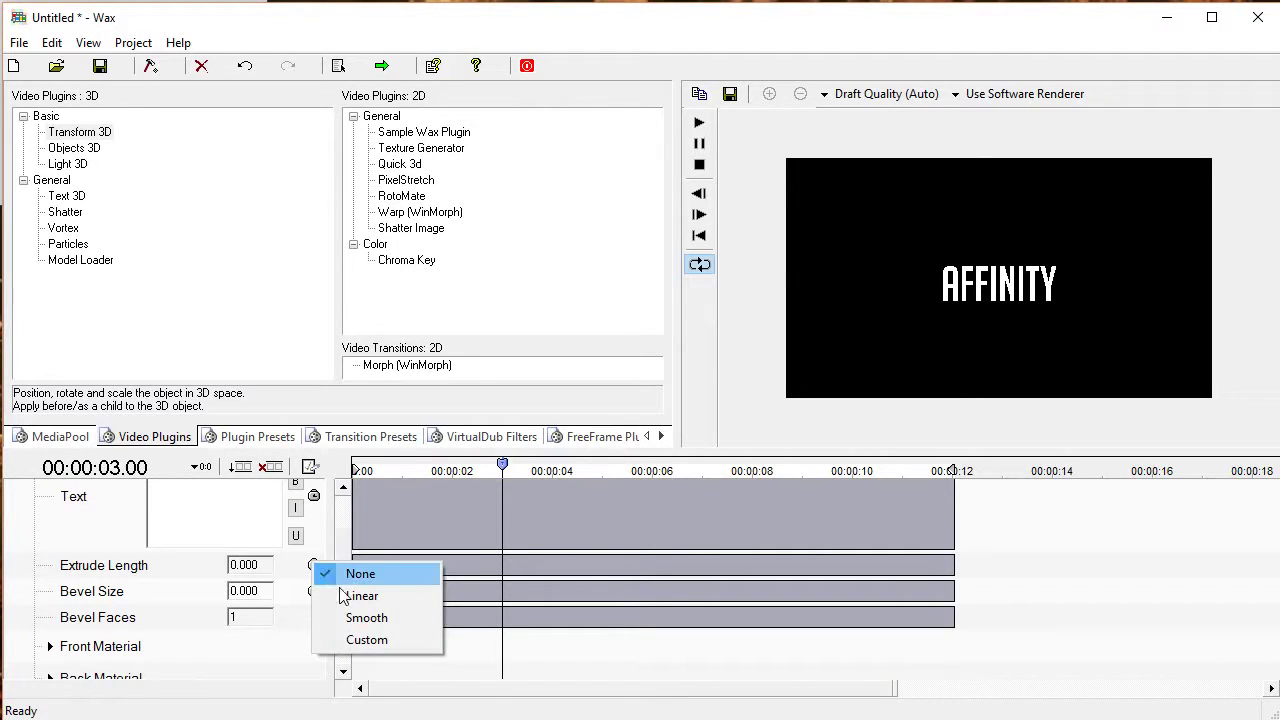
click(371, 617)
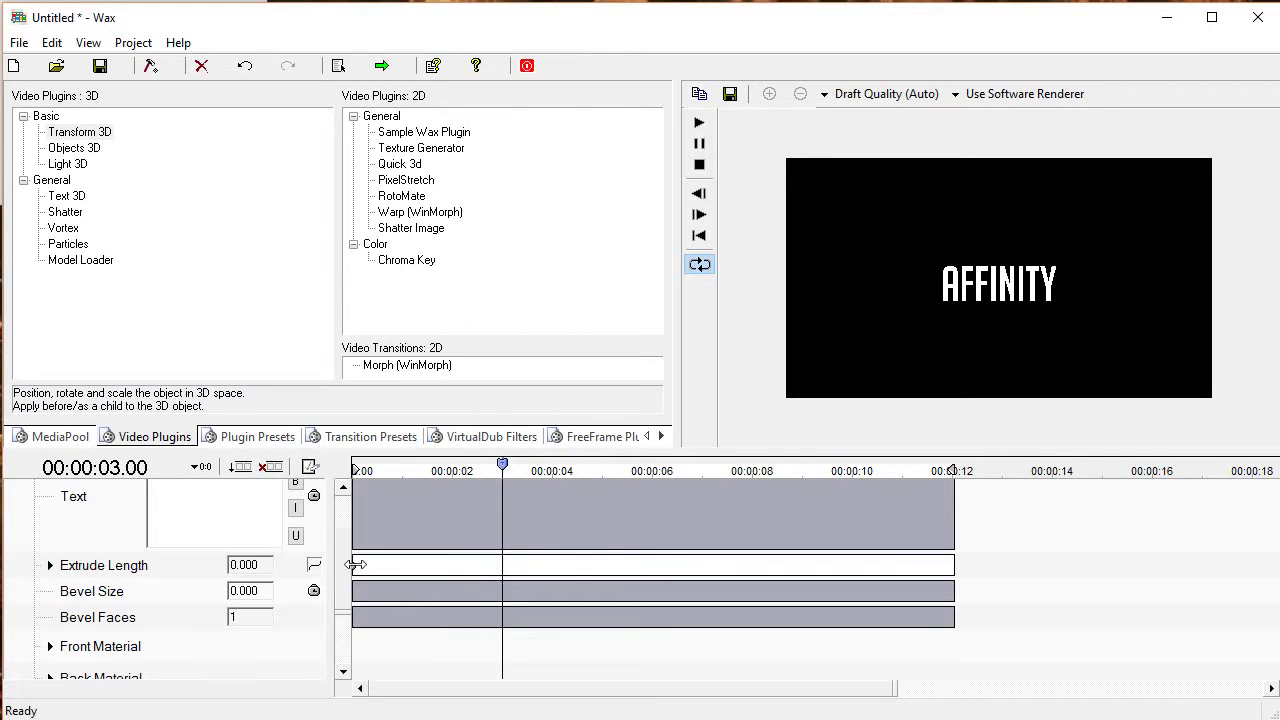
click(392, 566)
drag(472, 574, 506, 572)
Raise Extrude Length to about 2.623 at the clip's end, then scrub back to 3 seconds.
drag(950, 466, 951, 468)
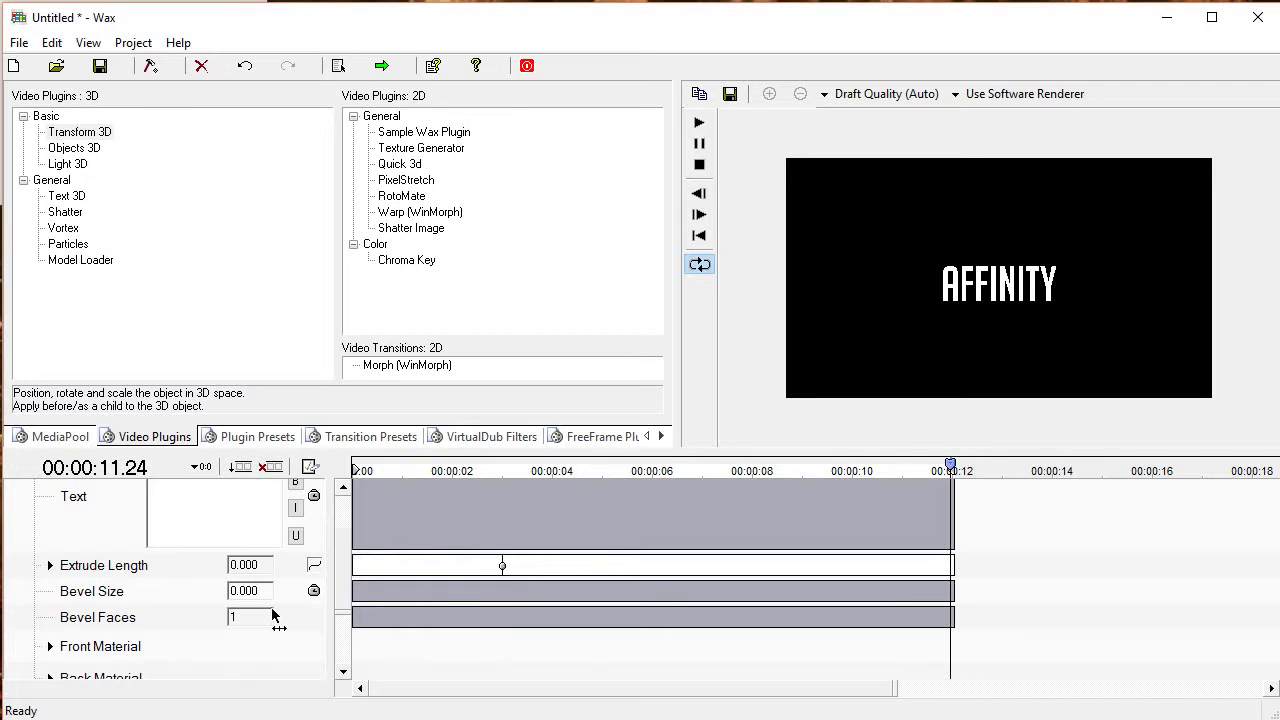
drag(246, 570, 512, 598)
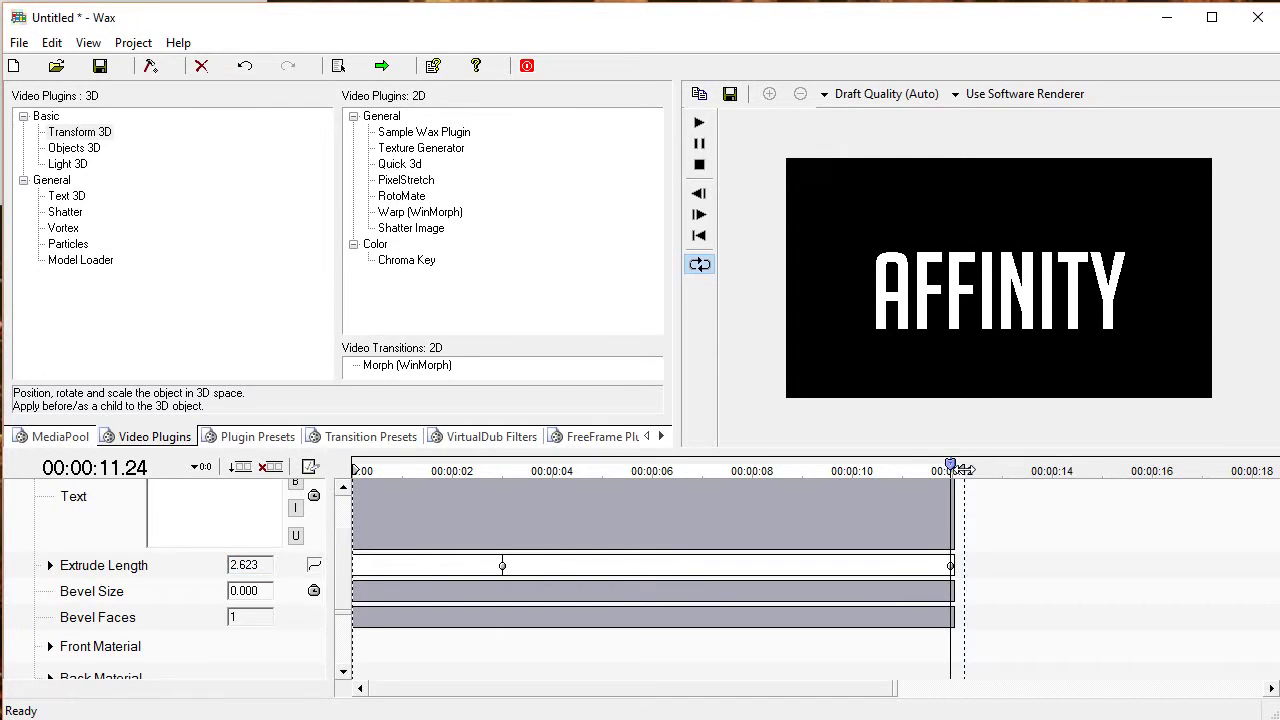
drag(948, 466, 536, 474)
scroll(339, 570, up, 2)
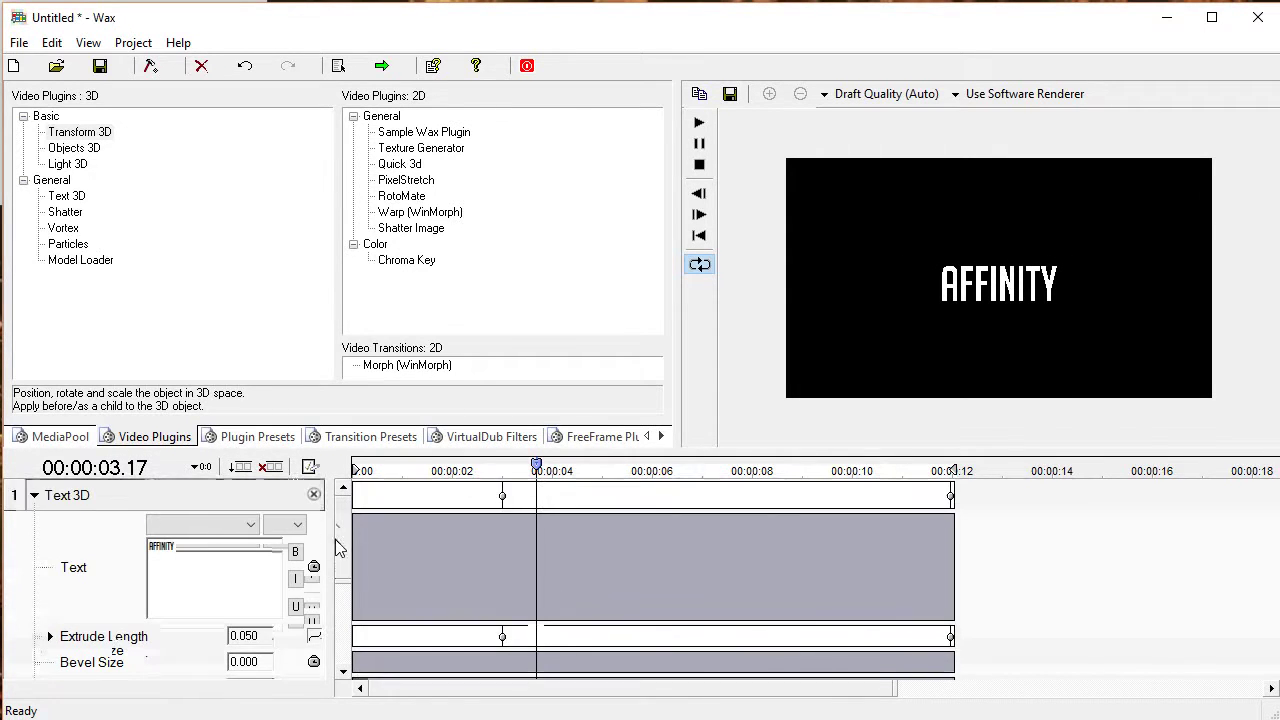
drag(344, 527, 320, 578)
click(50, 594)
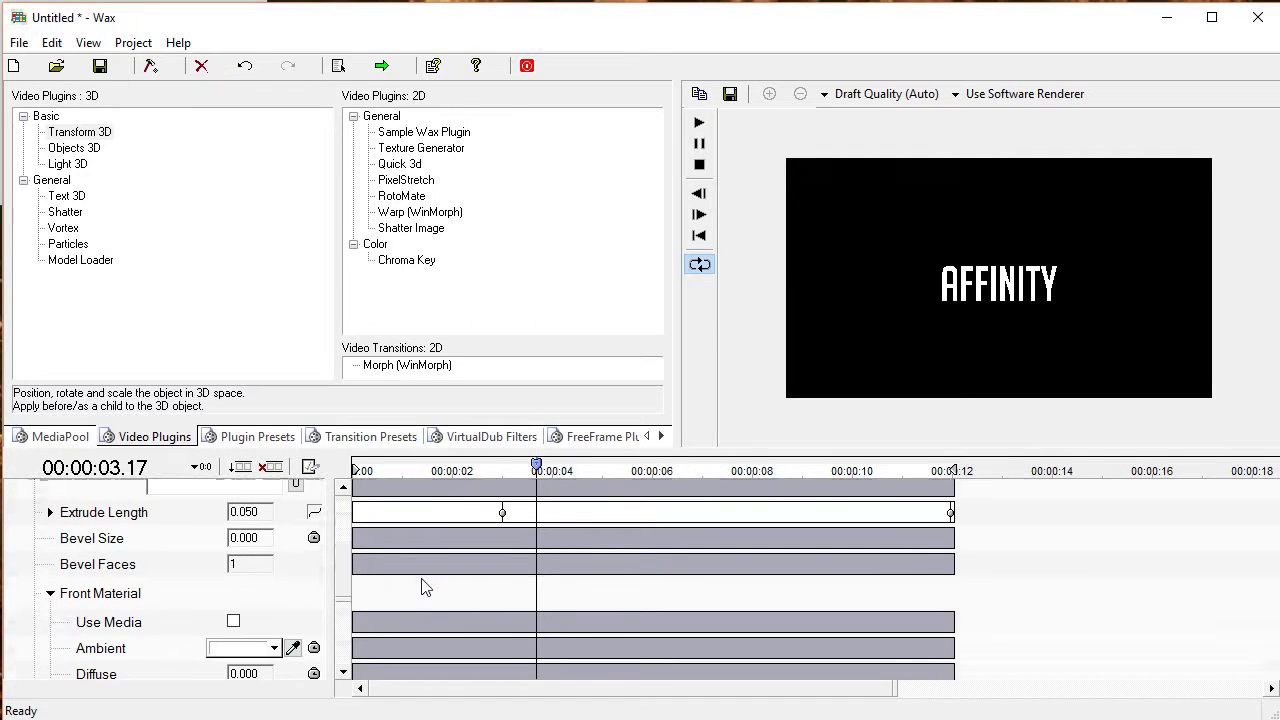
scroll(344, 574, down, 2)
scroll(337, 611, up, 5)
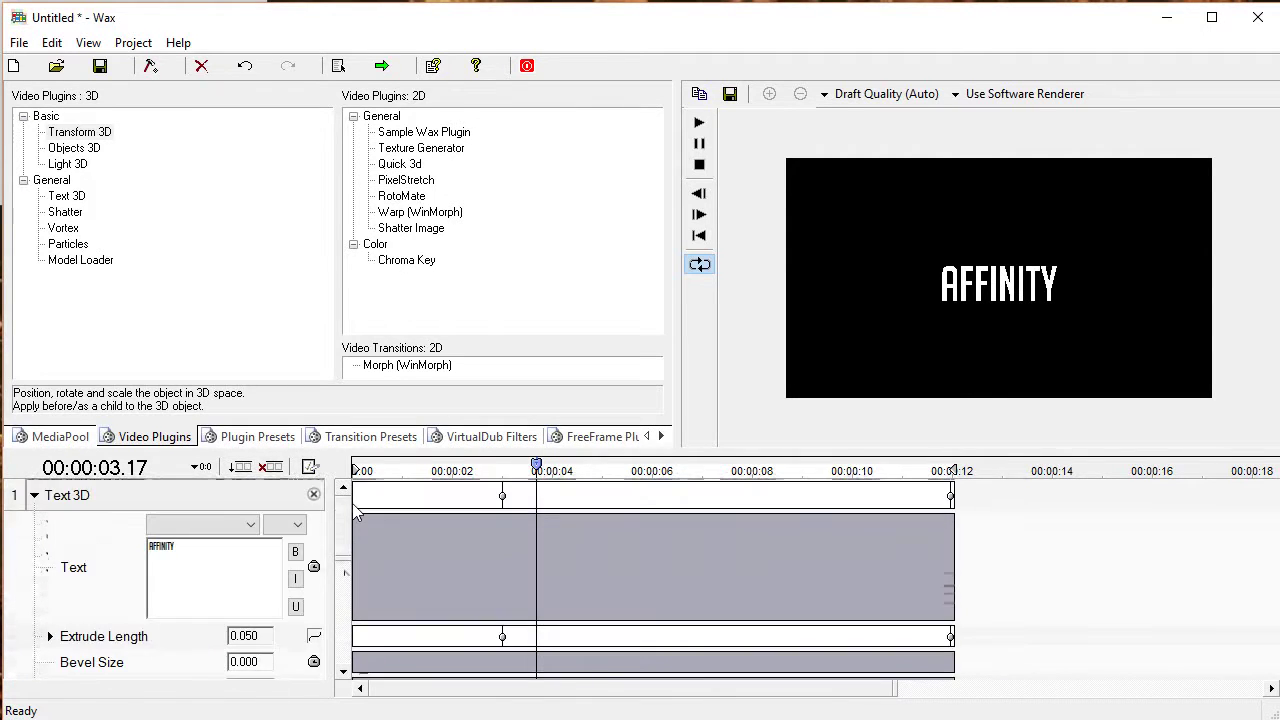
drag(498, 470, 503, 474)
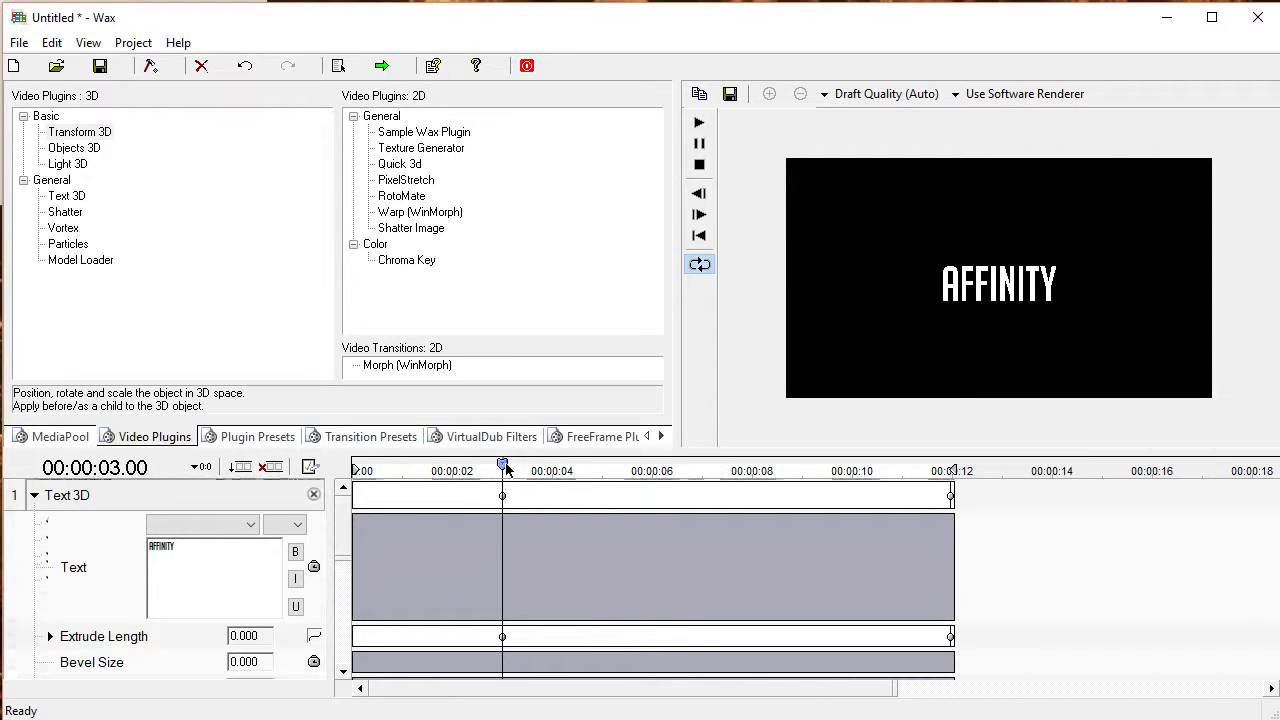
Set the front ambient colour to black and keyframe it at 3 seconds.
scroll(340, 545, down, 5)
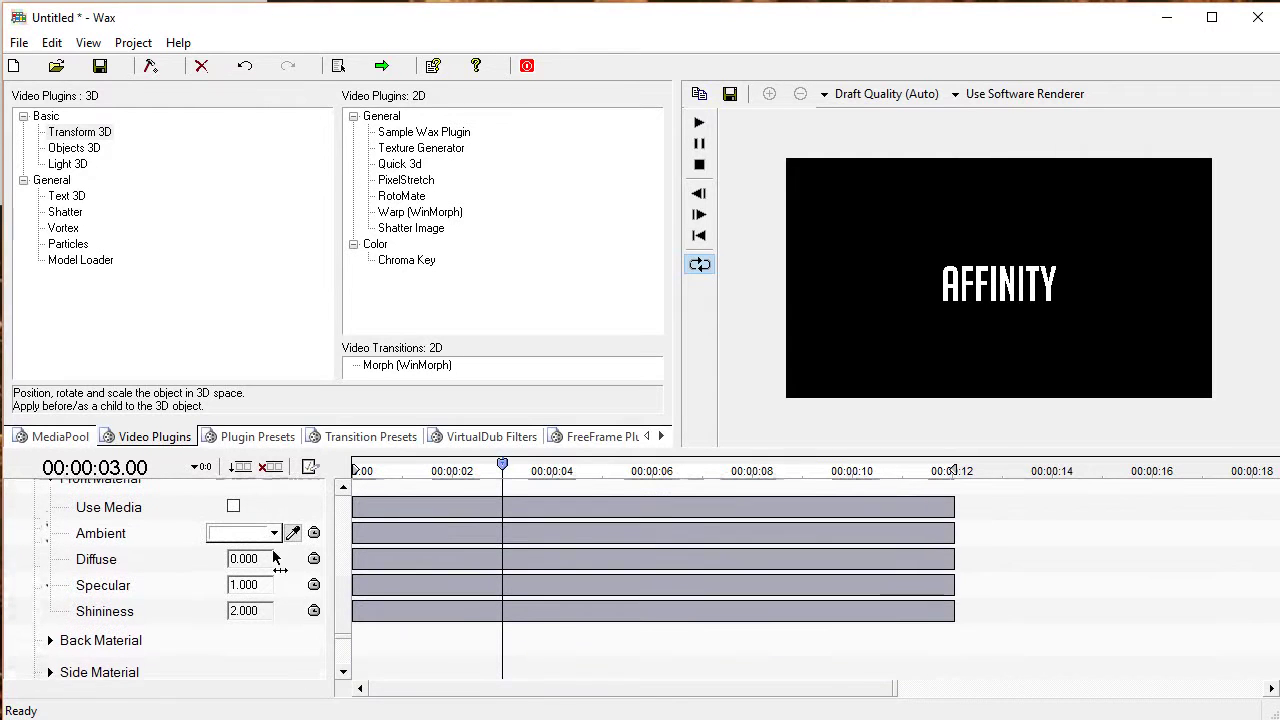
click(215, 533)
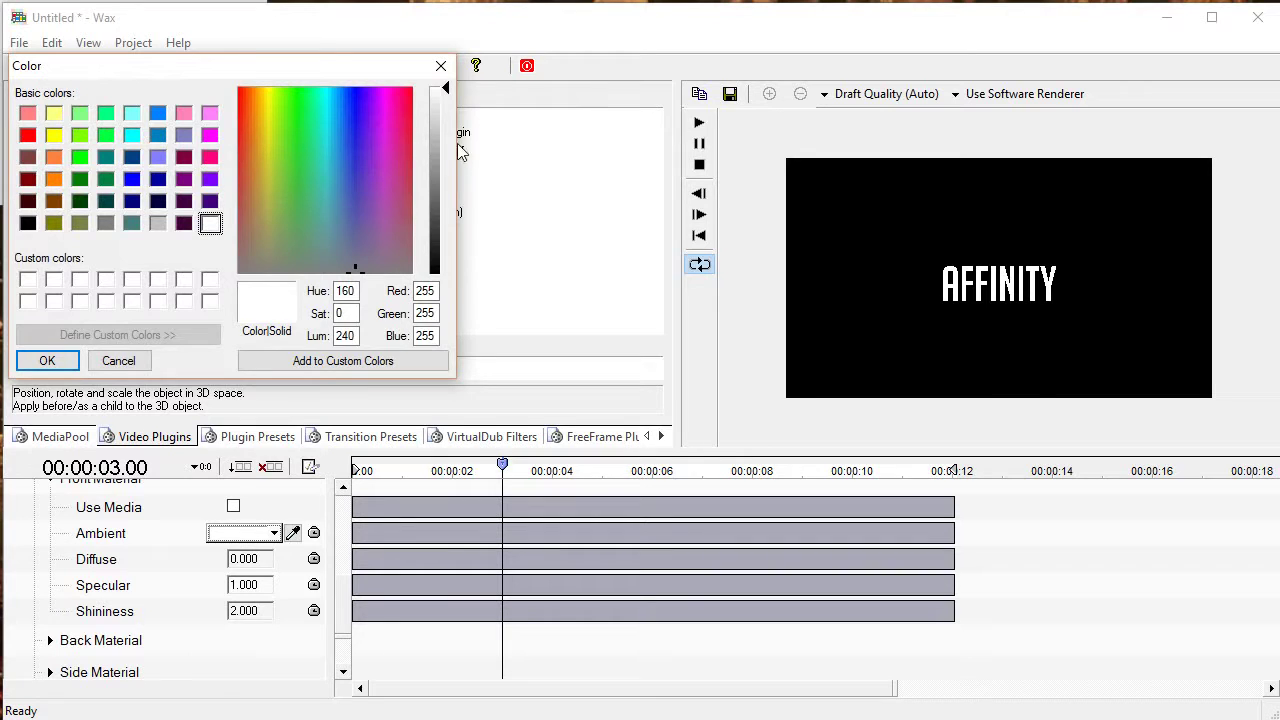
drag(445, 206, 444, 280)
click(47, 360)
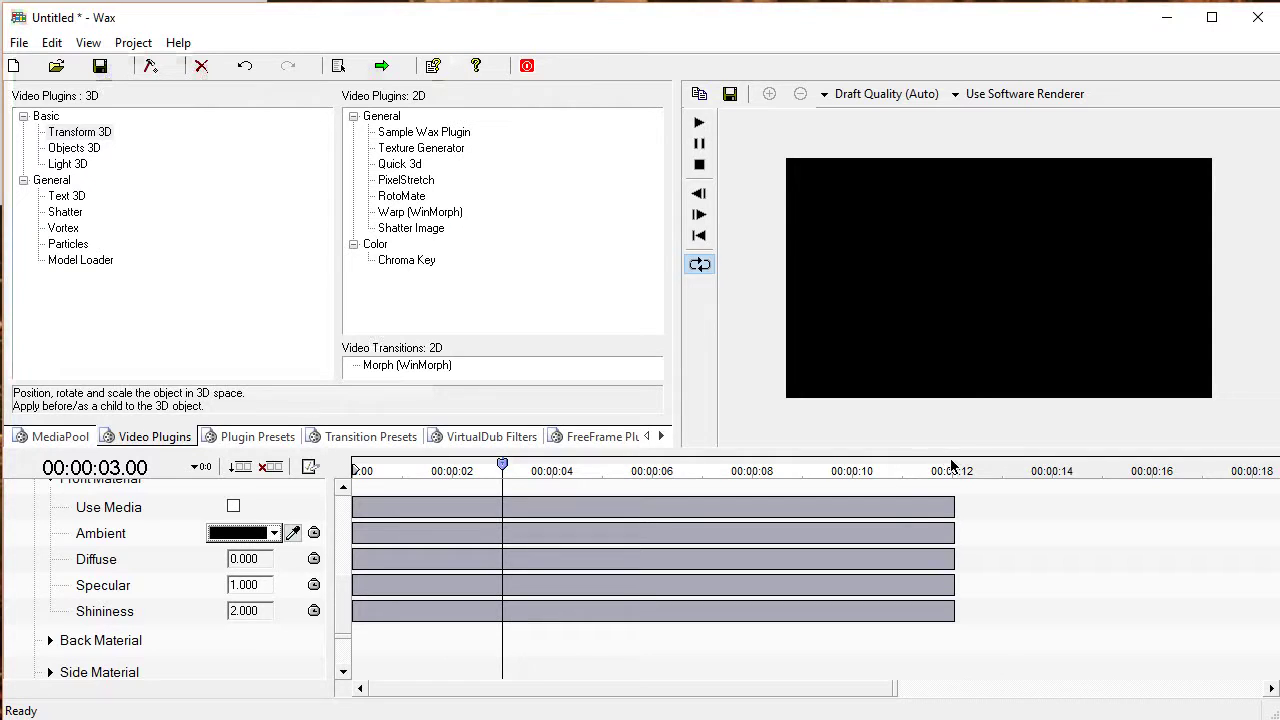
click(952, 466)
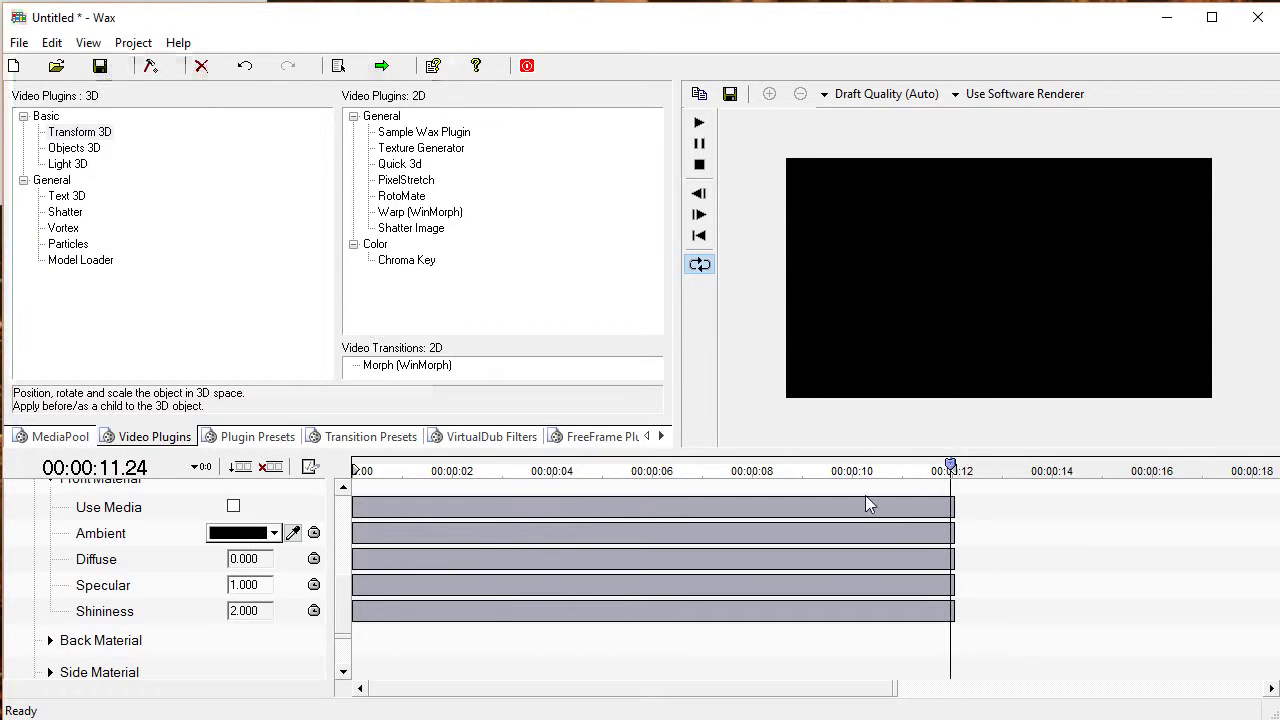
click(313, 534)
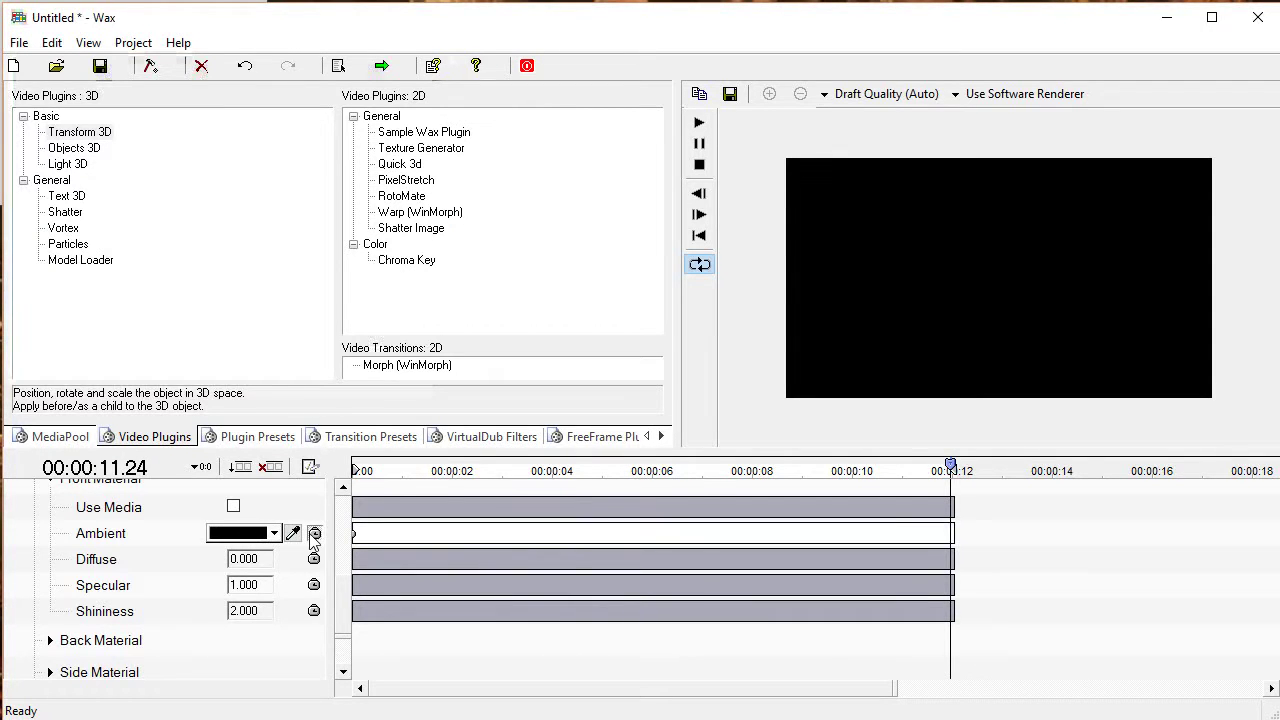
drag(355, 532, 641, 535)
scroll(337, 626, up, 3)
click(502, 470)
drag(652, 651, 505, 651)
On the clip's last frame, set the front ambient colour to dark red (Red 174).
click(950, 470)
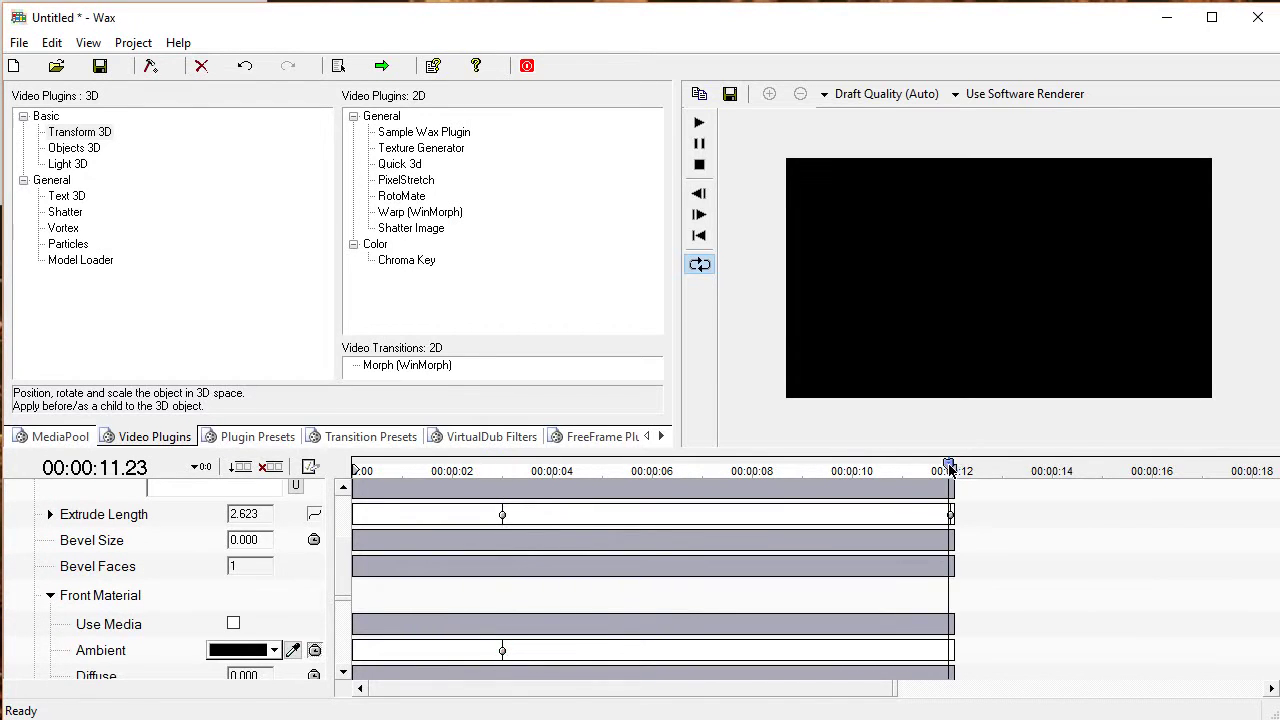
drag(950, 470, 951, 468)
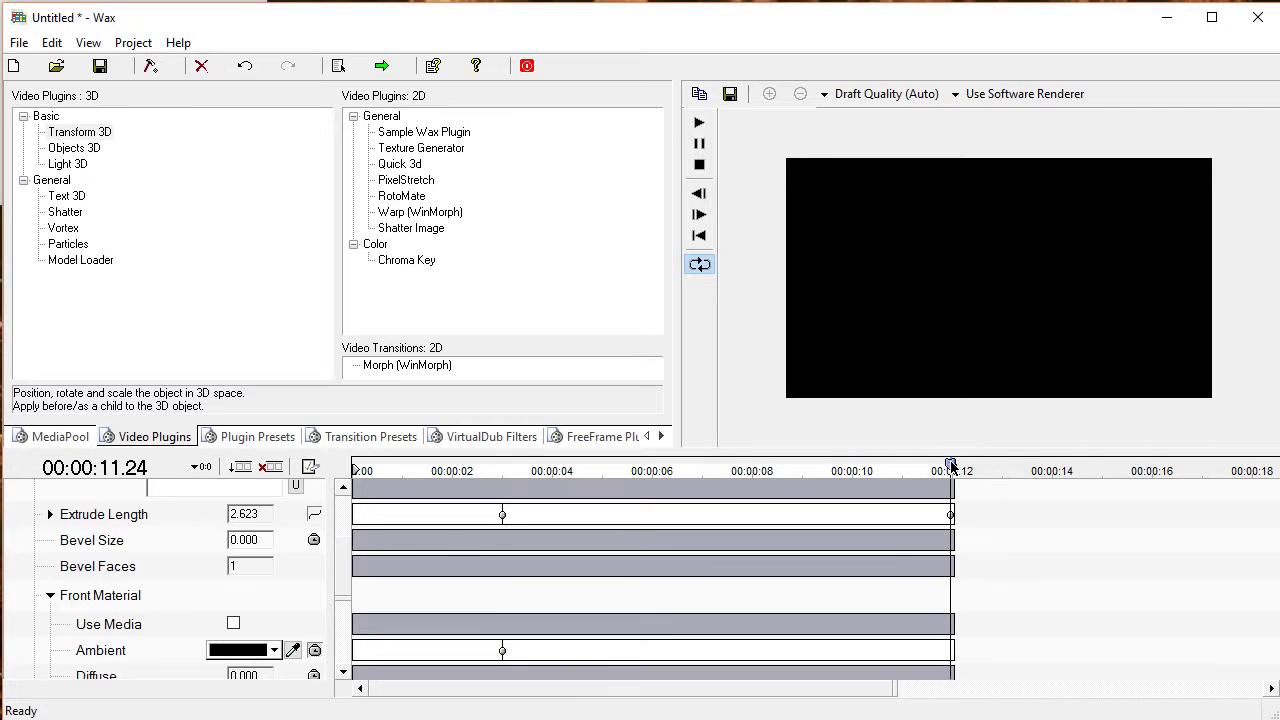
click(238, 651)
click(239, 88)
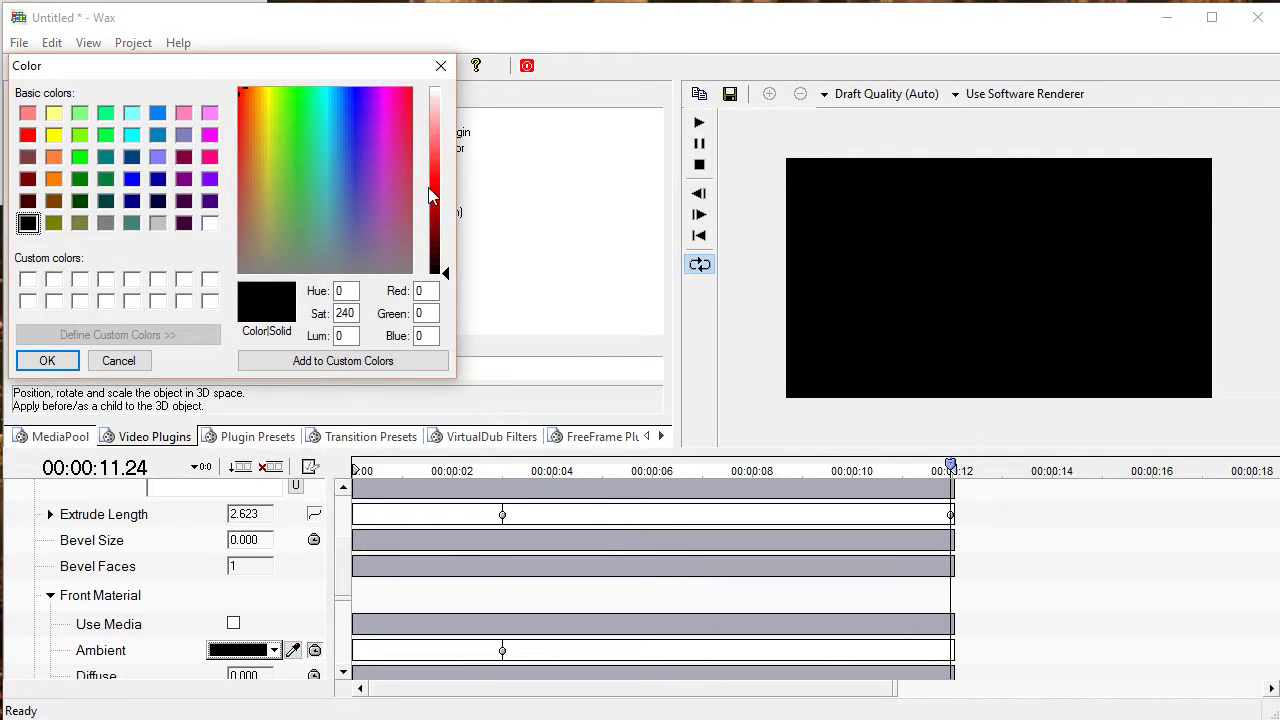
drag(430, 195, 434, 209)
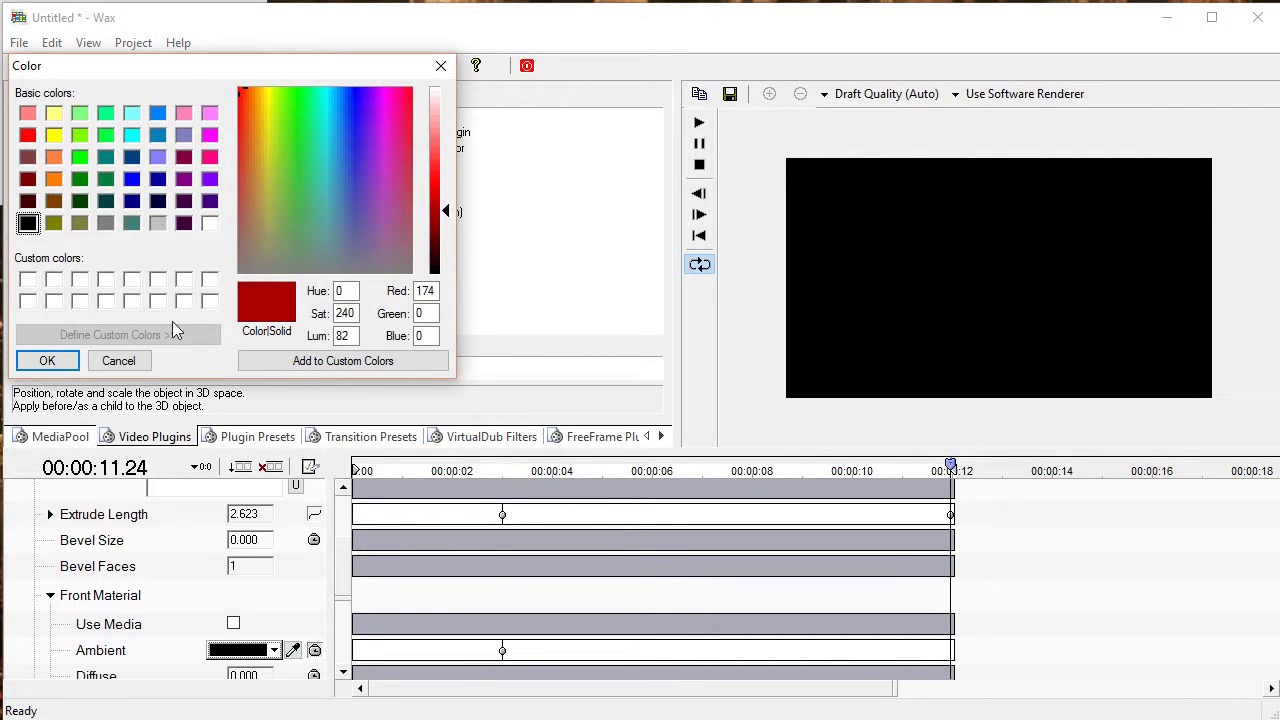
click(44, 361)
drag(505, 471, 763, 488)
Move the Text 3D clip down to track 2.
click(51, 600)
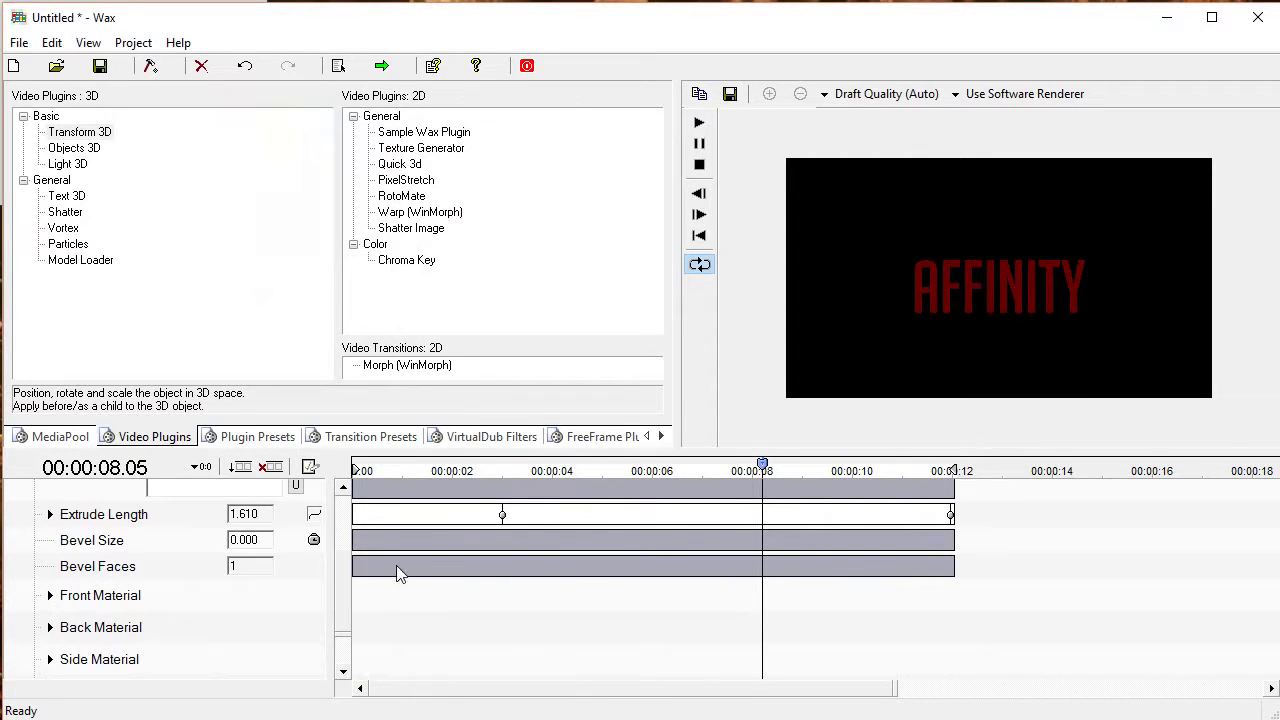
scroll(345, 547, up, 5)
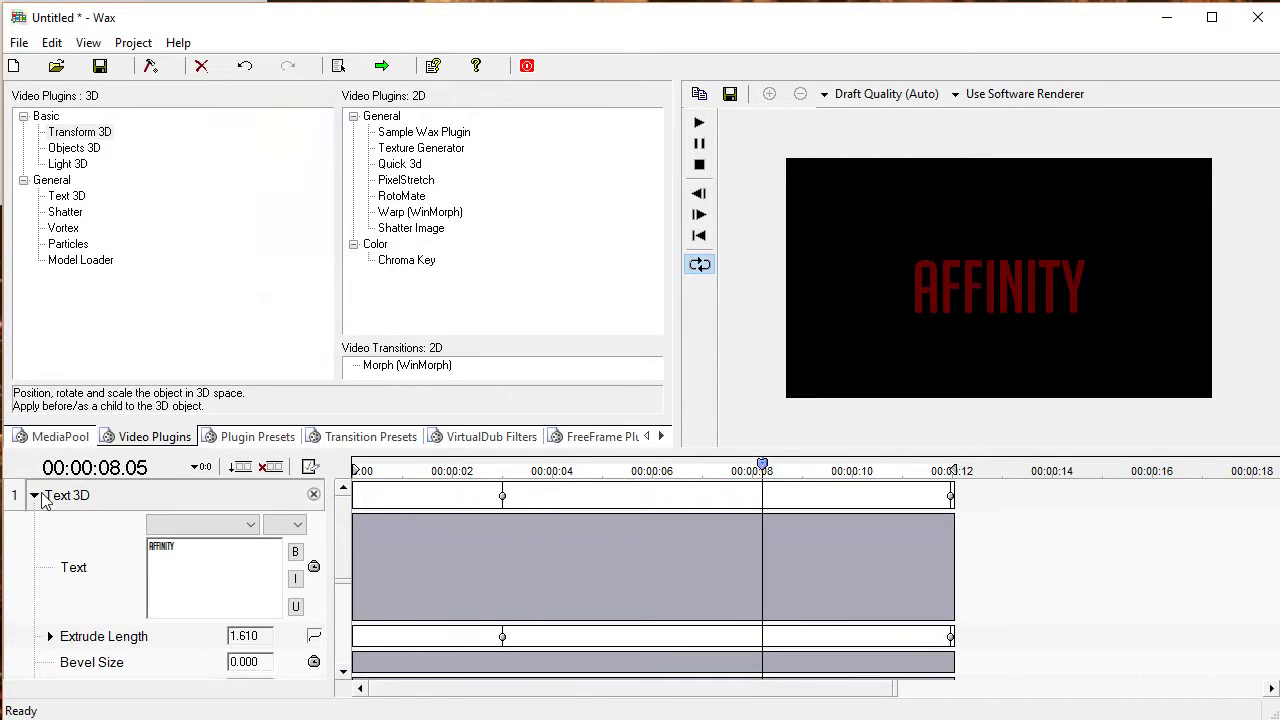
click(40, 495)
mouse_move(167, 495)
mouse_down()
mouse_move(171, 521)
mouse_move(175, 510)
mouse_up()
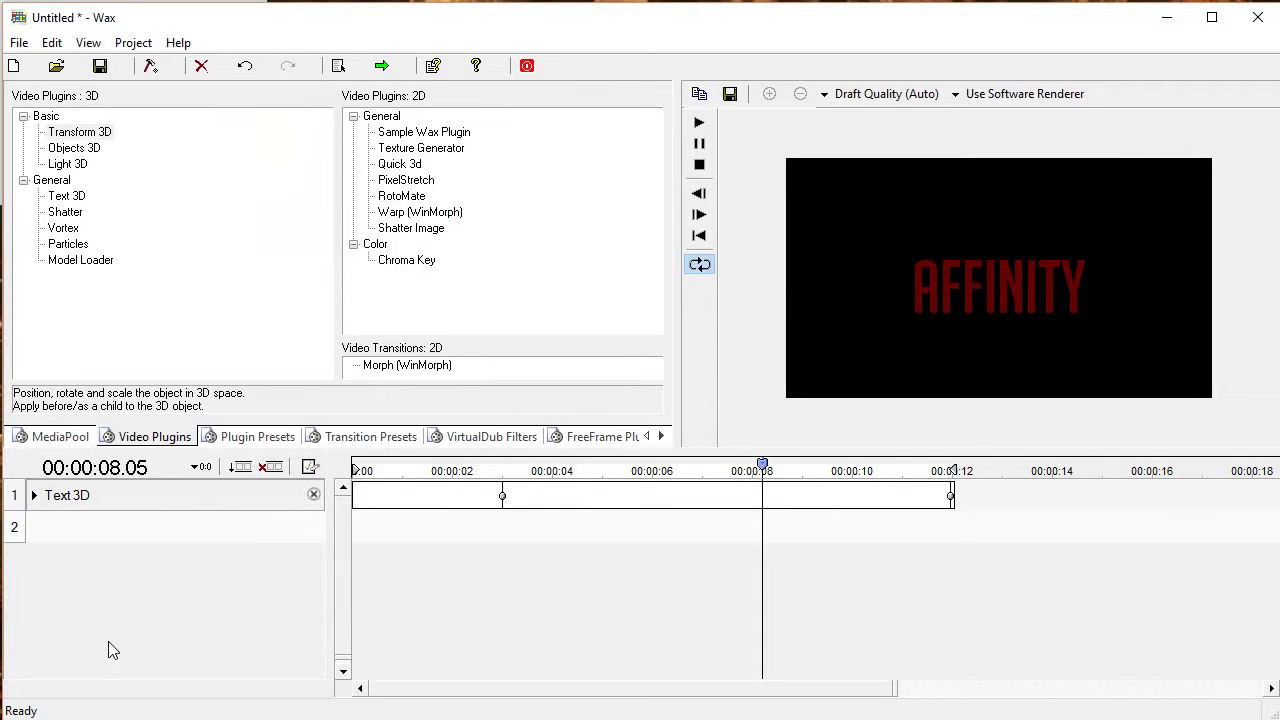
drag(118, 505, 140, 584)
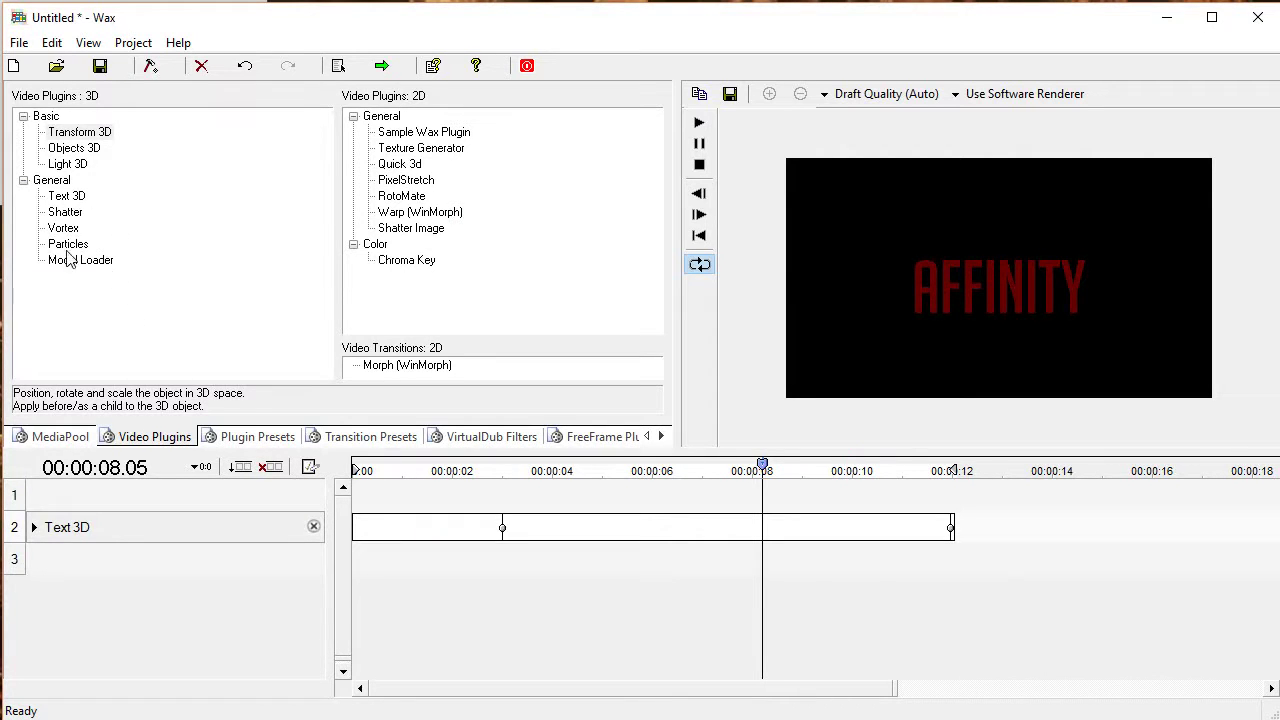
Add a Particles clip to track 1 and stretch it to about 12 seconds.
drag(70, 244, 232, 500)
drag(514, 474, 466, 474)
drag(553, 488, 954, 490)
drag(466, 470, 515, 470)
Set the Particles Creation group's Max Particles to 1500.
click(34, 495)
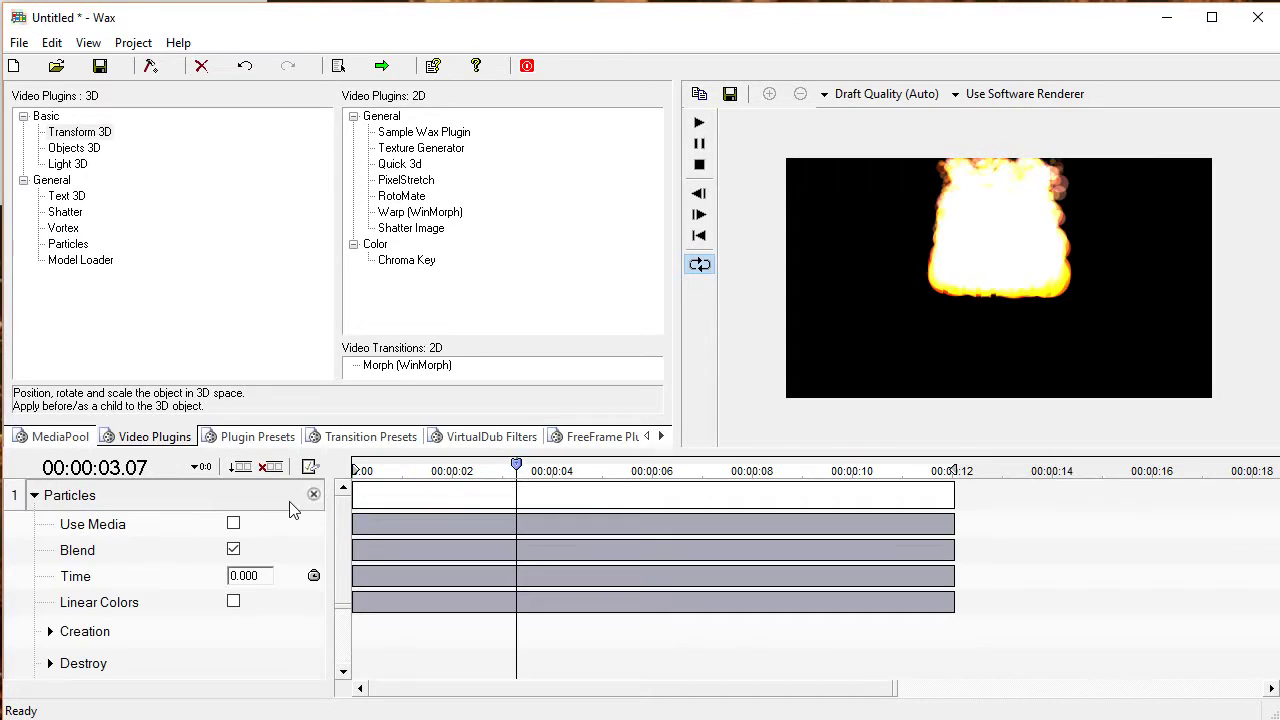
scroll(345, 545, down, 1)
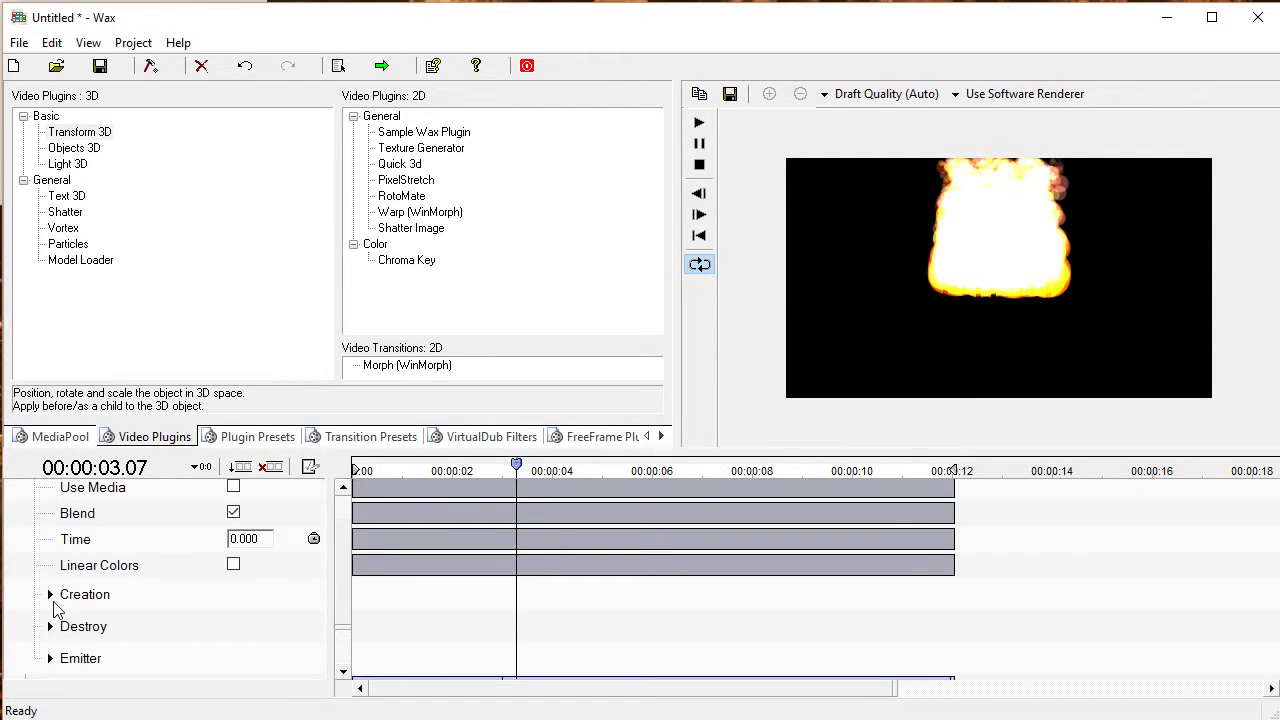
click(51, 596)
scroll(357, 563, down, 2)
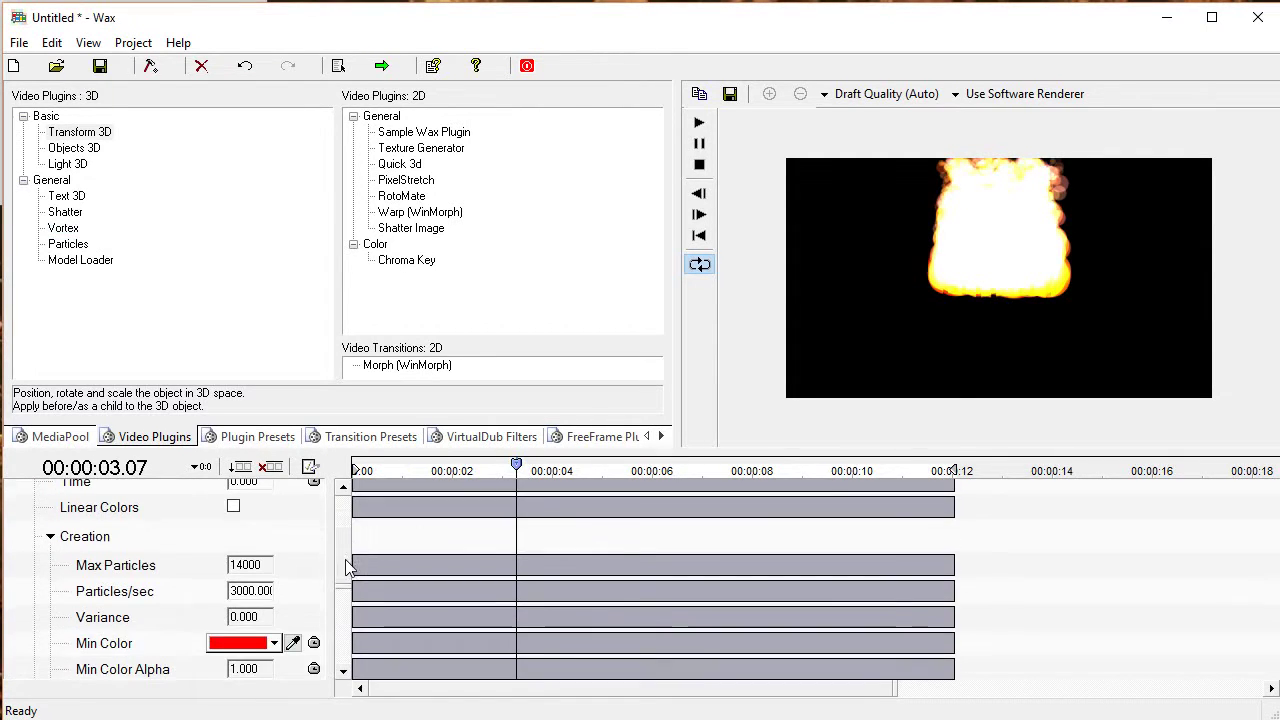
drag(250, 572, 252, 578)
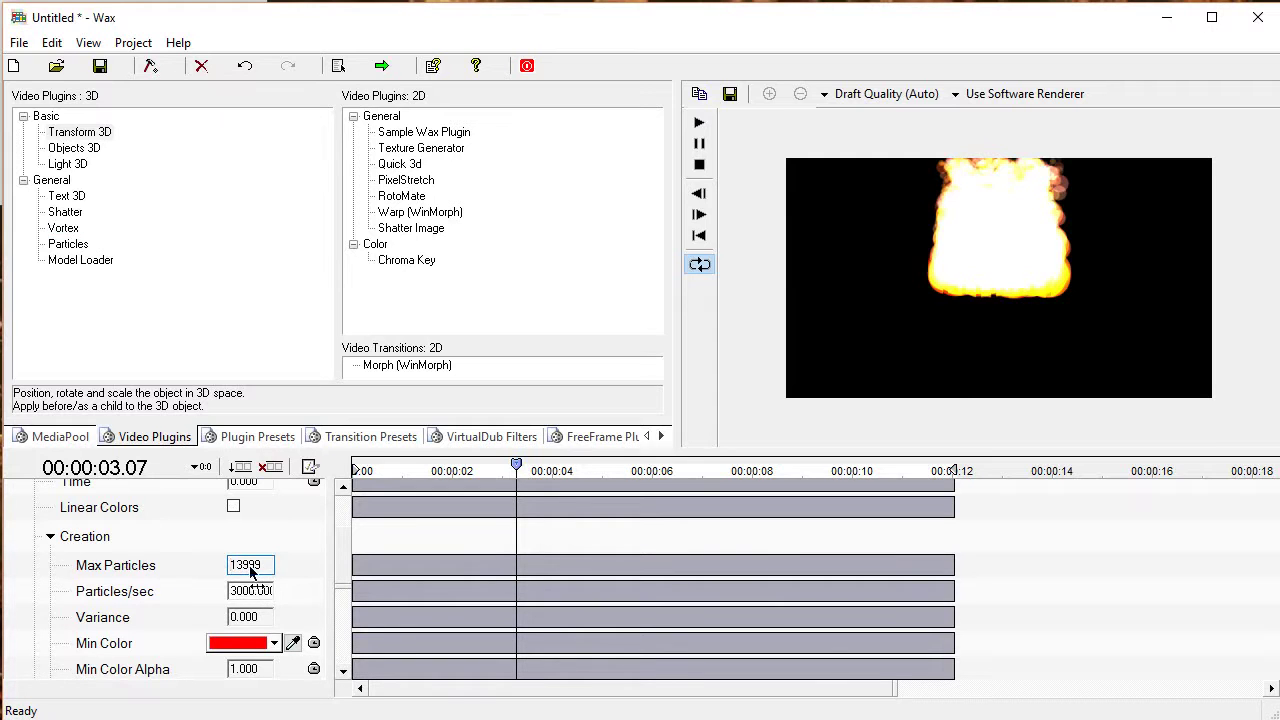
mouse_move(250, 570)
mouse_down()
mouse_move(268, 568)
mouse_move(134, 569)
mouse_move(263, 569)
mouse_up()
right_click(265, 570)
key(Escape)
click(252, 590)
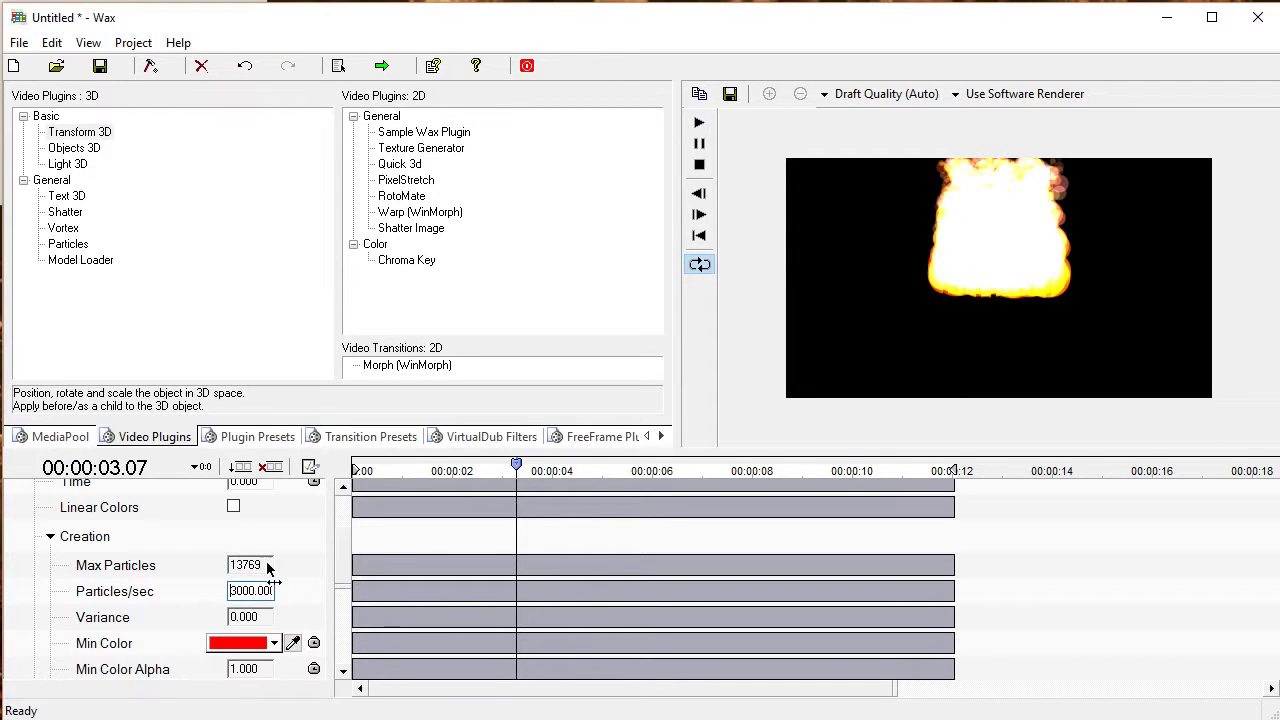
double_click(258, 565)
text(14000)
drag(268, 568, 106, 572)
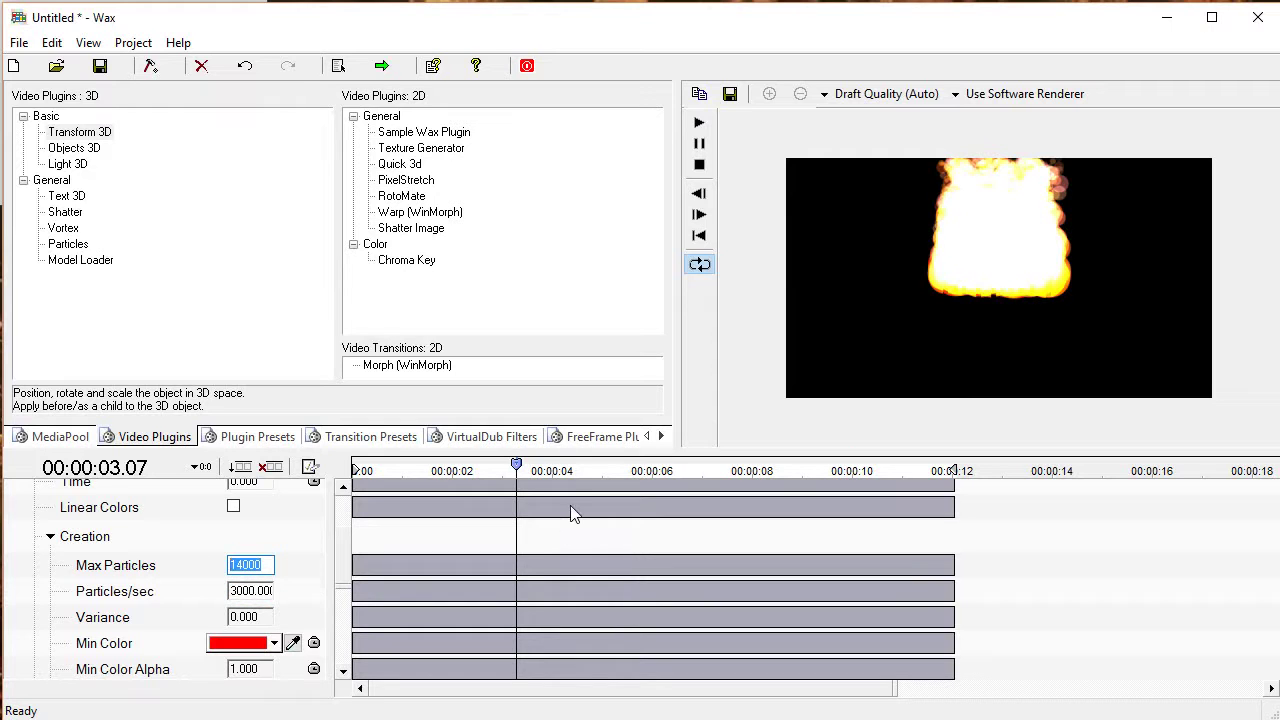
key(BackSpace)
key(Return)
Set Particles/sec to 150 and preview the thinner fire over the AFFINITY text.
click(262, 591)
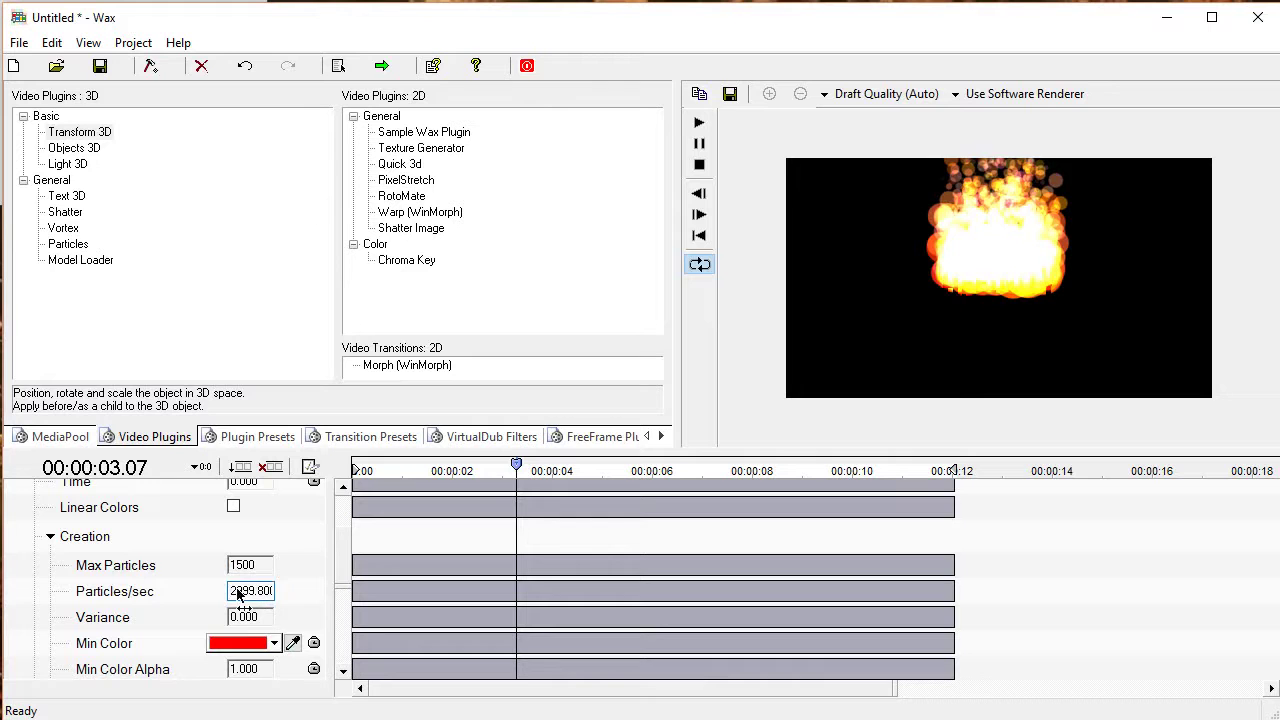
drag(240, 595, 243, 591)
right_click(243, 591)
key(Escape)
click(262, 591)
click(264, 615)
click(263, 590)
click(263, 590)
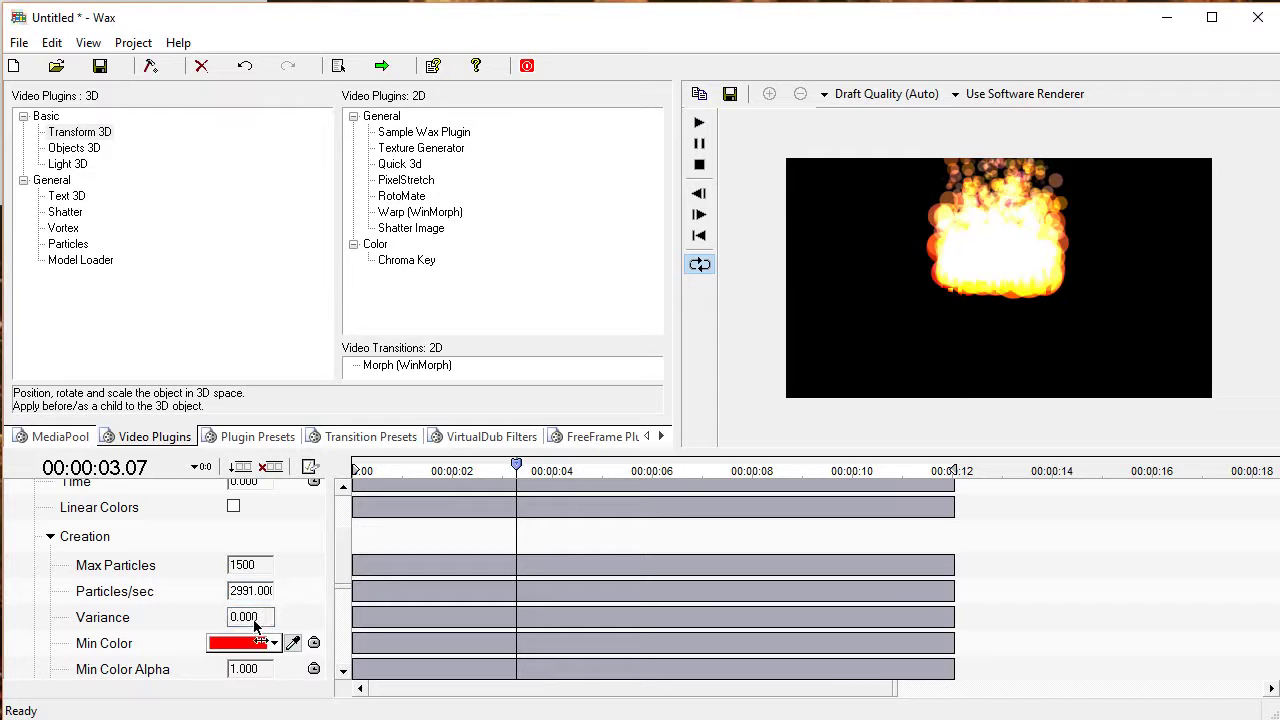
drag(262, 592, 258, 596)
double_click(258, 592)
key(BackSpace)
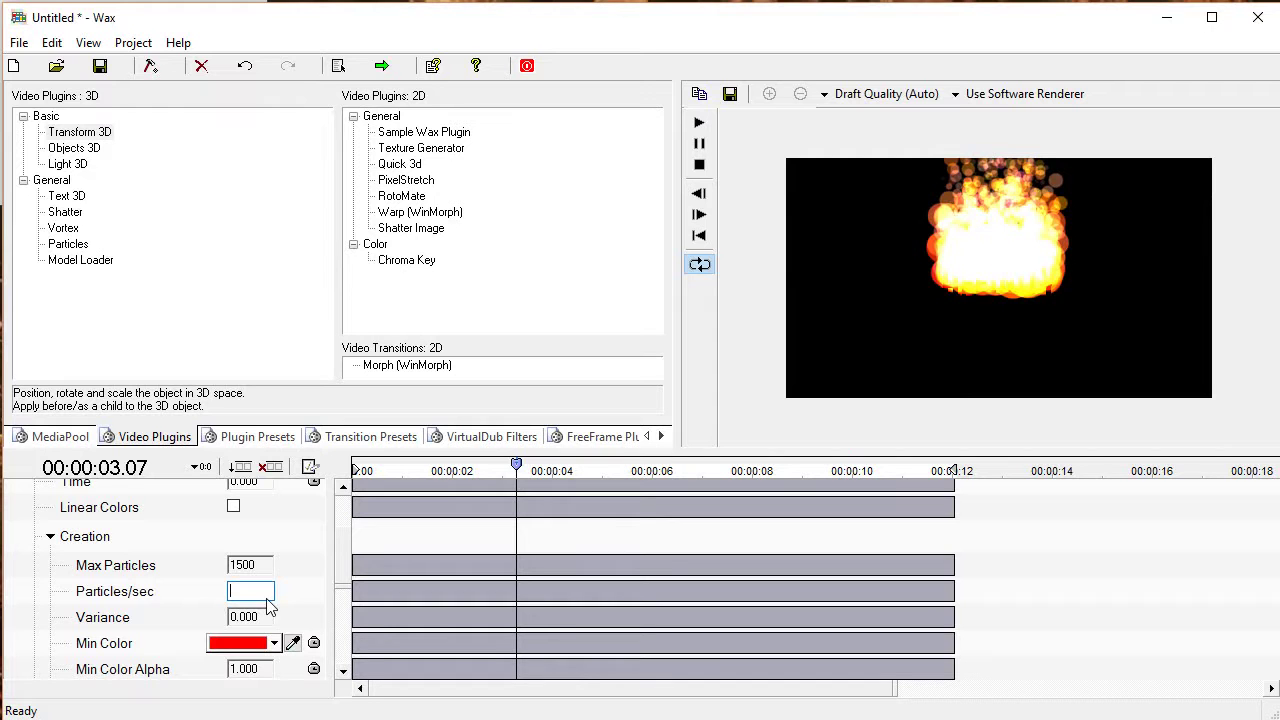
text(150)
key(Return)
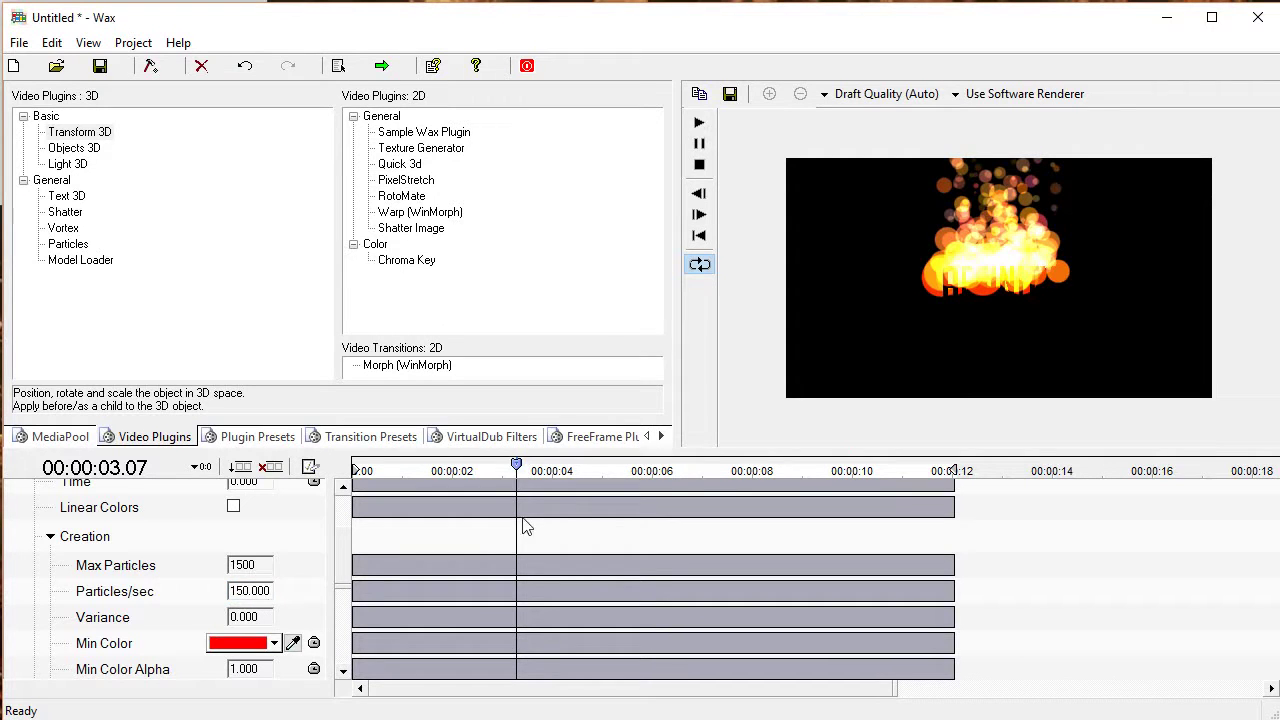
drag(503, 467, 841, 502)
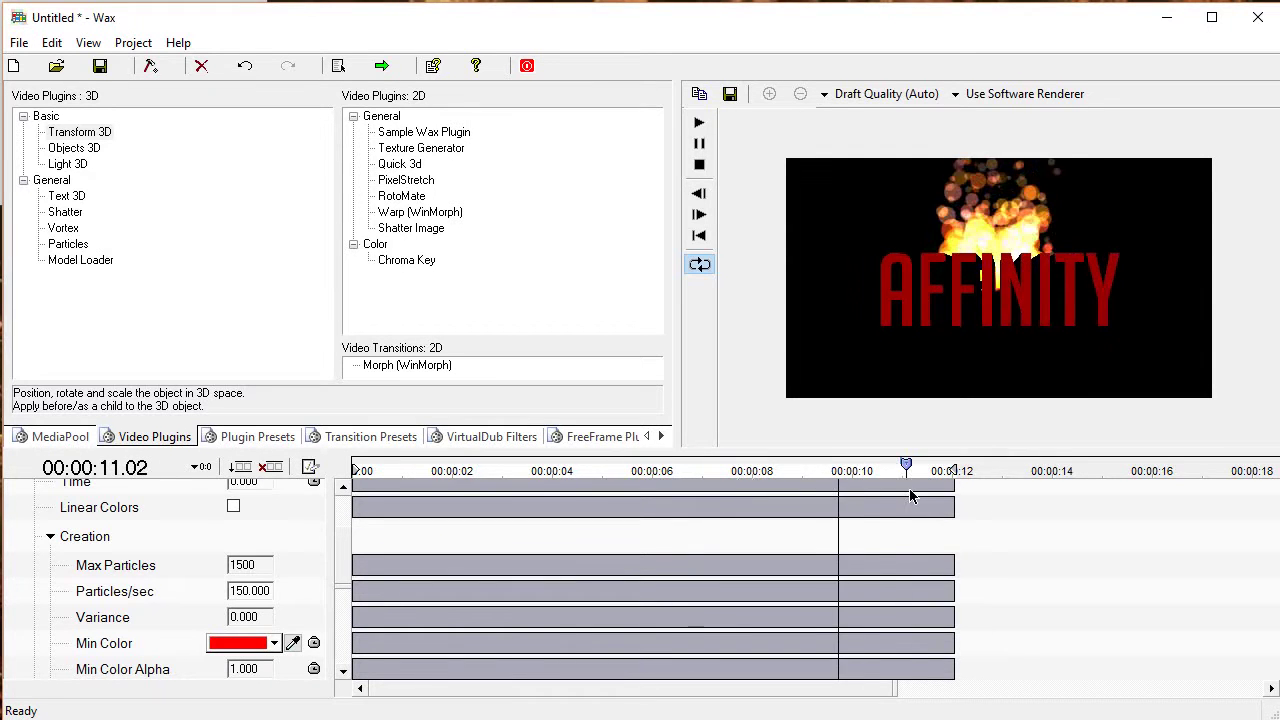
drag(920, 495, 826, 533)
drag(855, 467, 752, 470)
scroll(326, 533, up, 2)
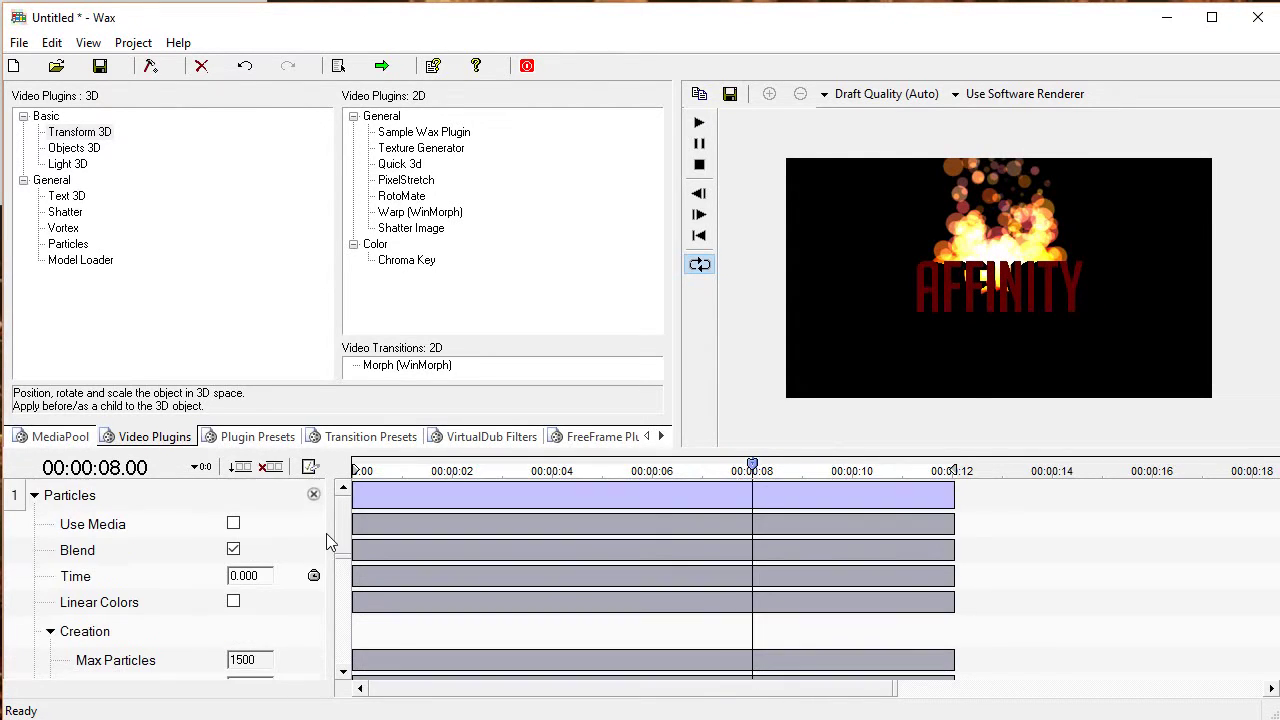
scroll(326, 533, down, 1)
scroll(326, 533, up, 1)
scroll(320, 560, down, 1)
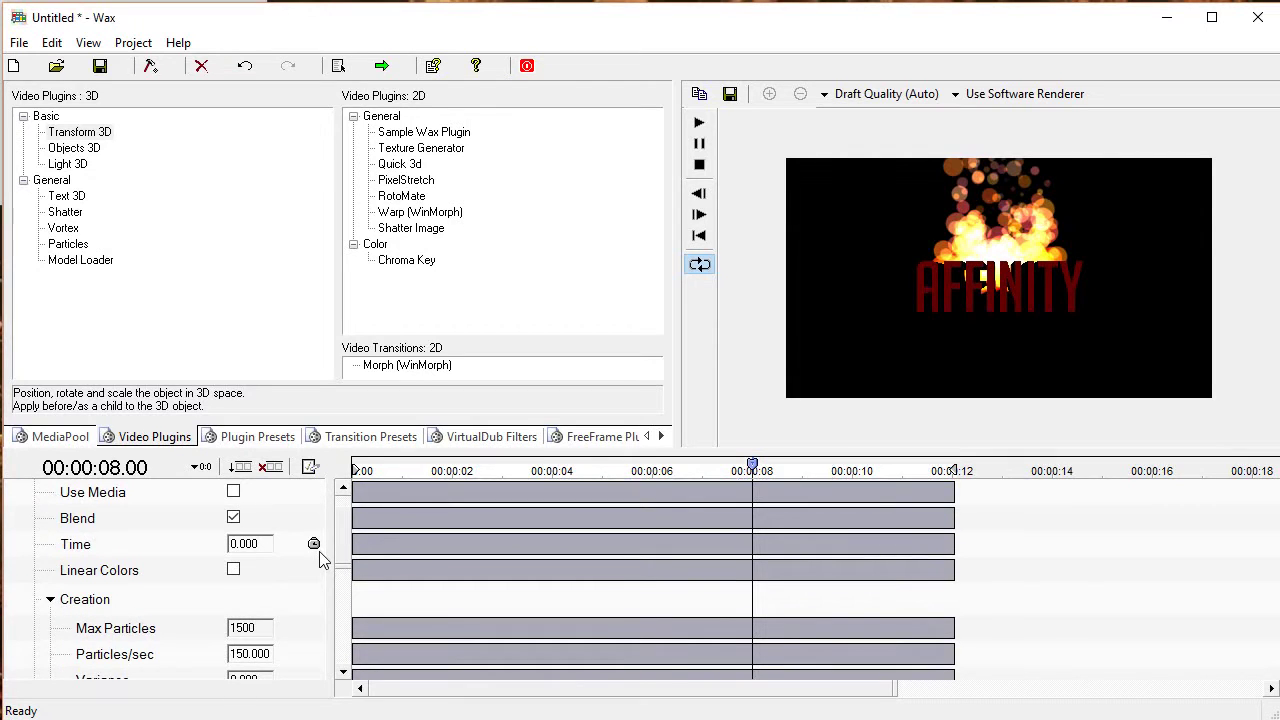
scroll(330, 558, down, 1)
scroll(318, 548, up, 2)
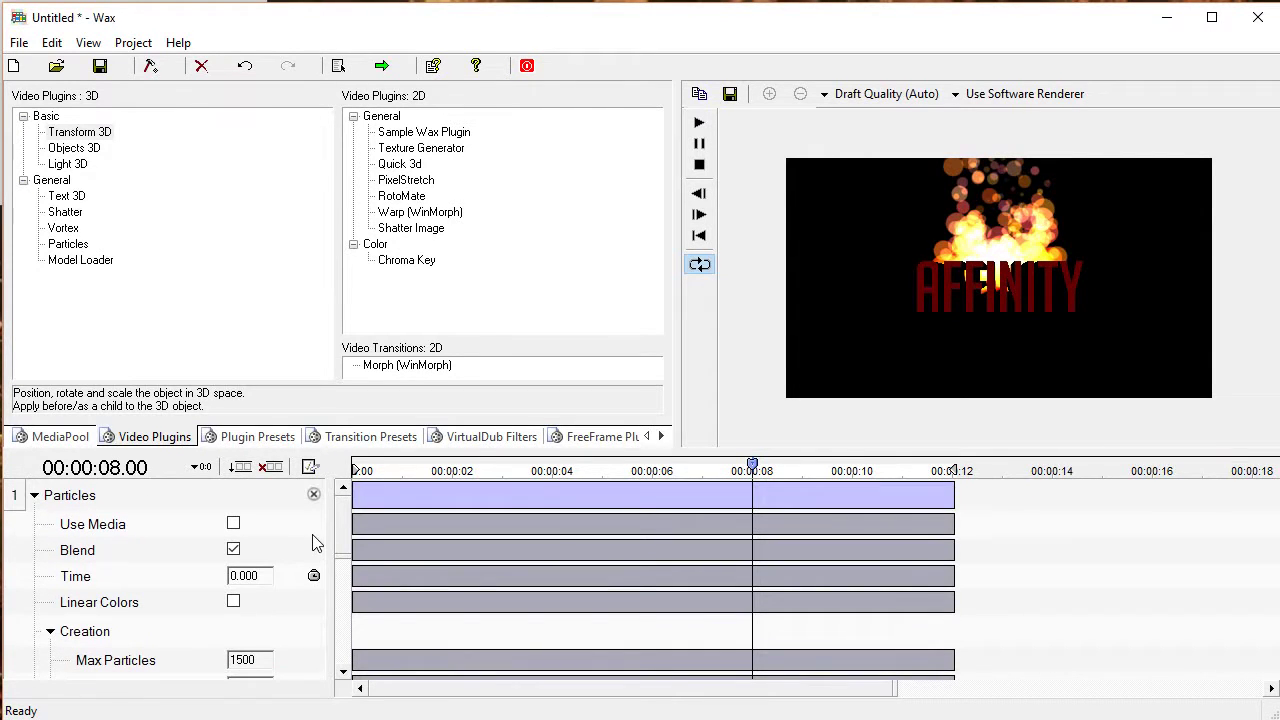
click(234, 550)
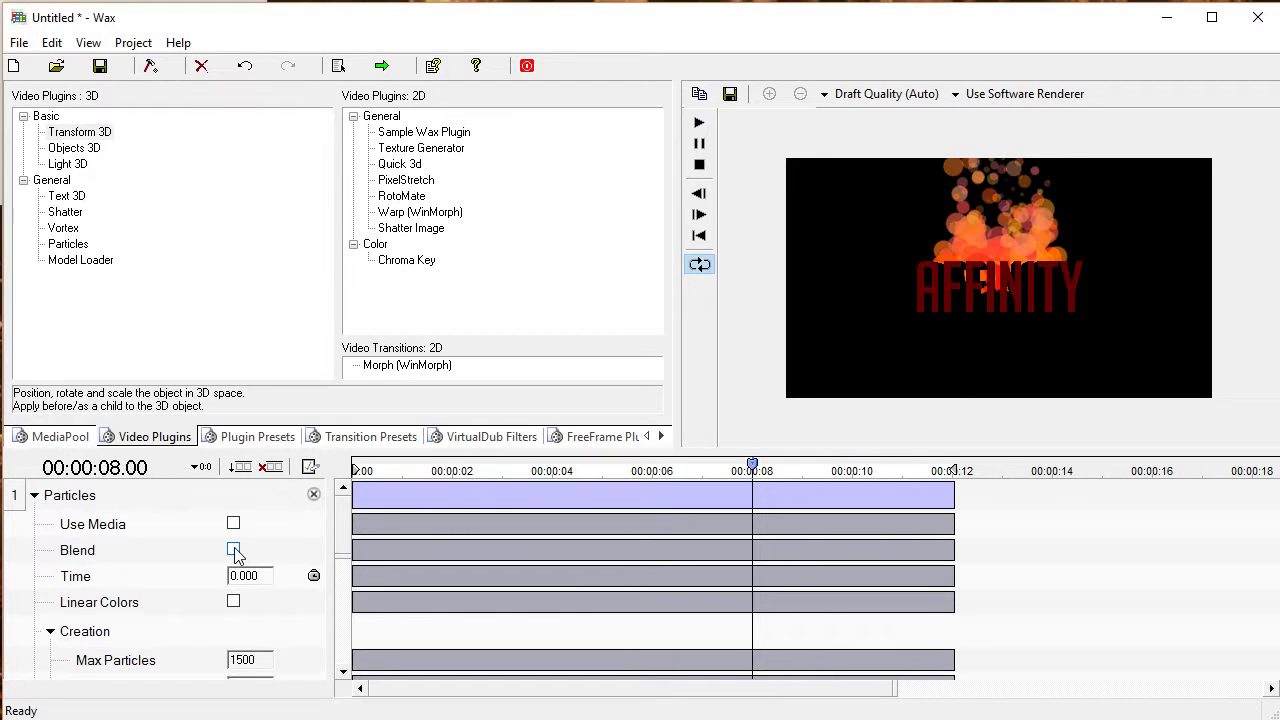
click(234, 550)
click(234, 550)
click(234, 550)
click(234, 550)
click(234, 550)
click(234, 550)
click(234, 550)
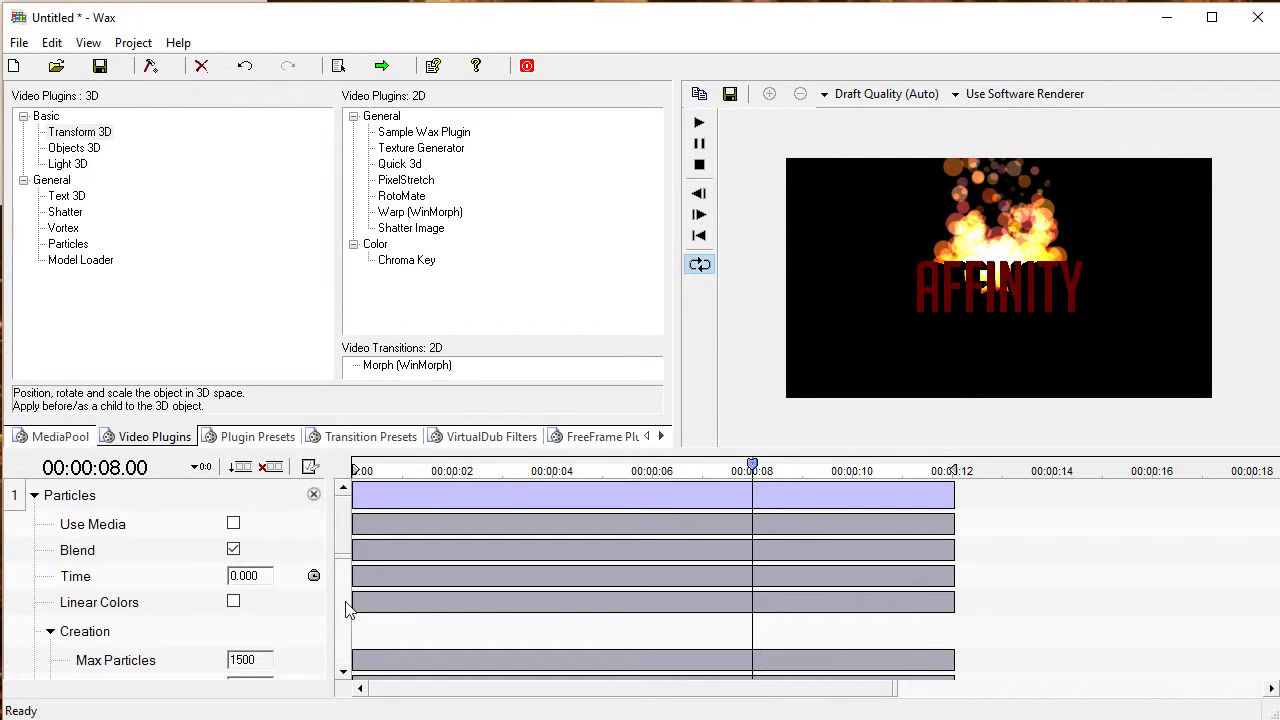
mouse_move(347, 540)
mouse_down()
mouse_move(329, 594)
mouse_move(343, 560)
mouse_up()
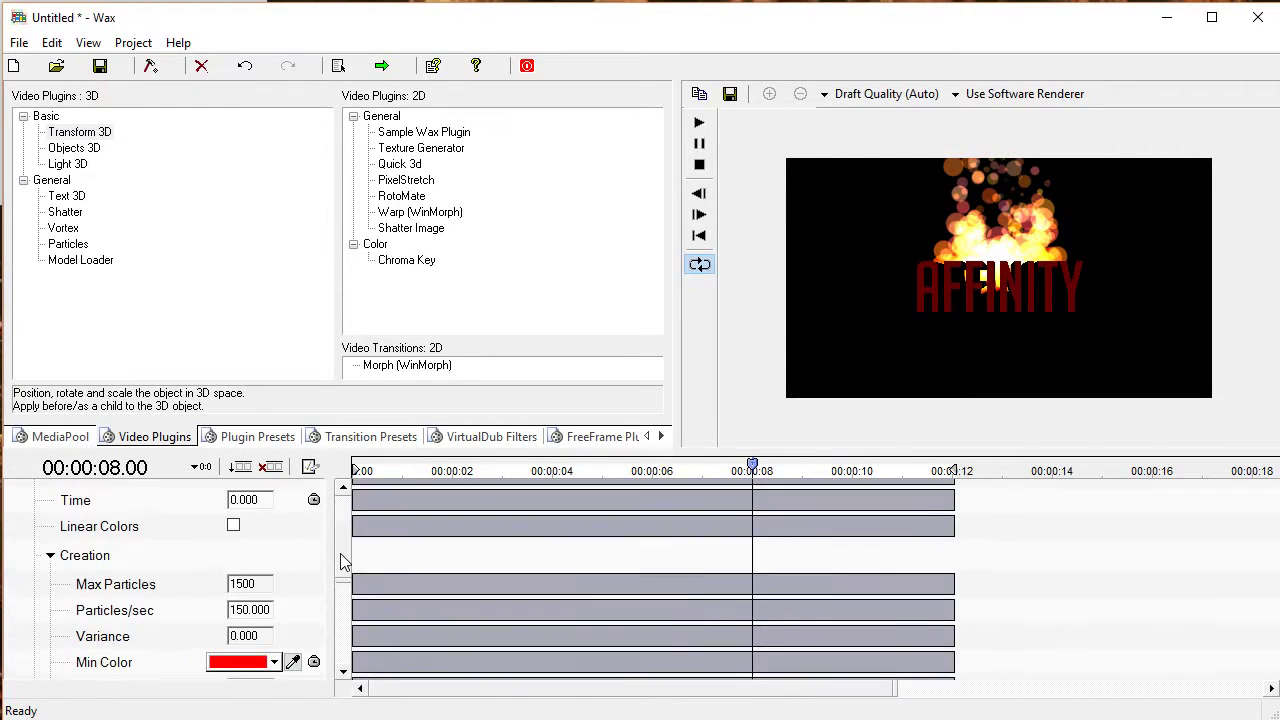
Show the Emitter settings and widen the emitter's spread across the frame.
click(51, 556)
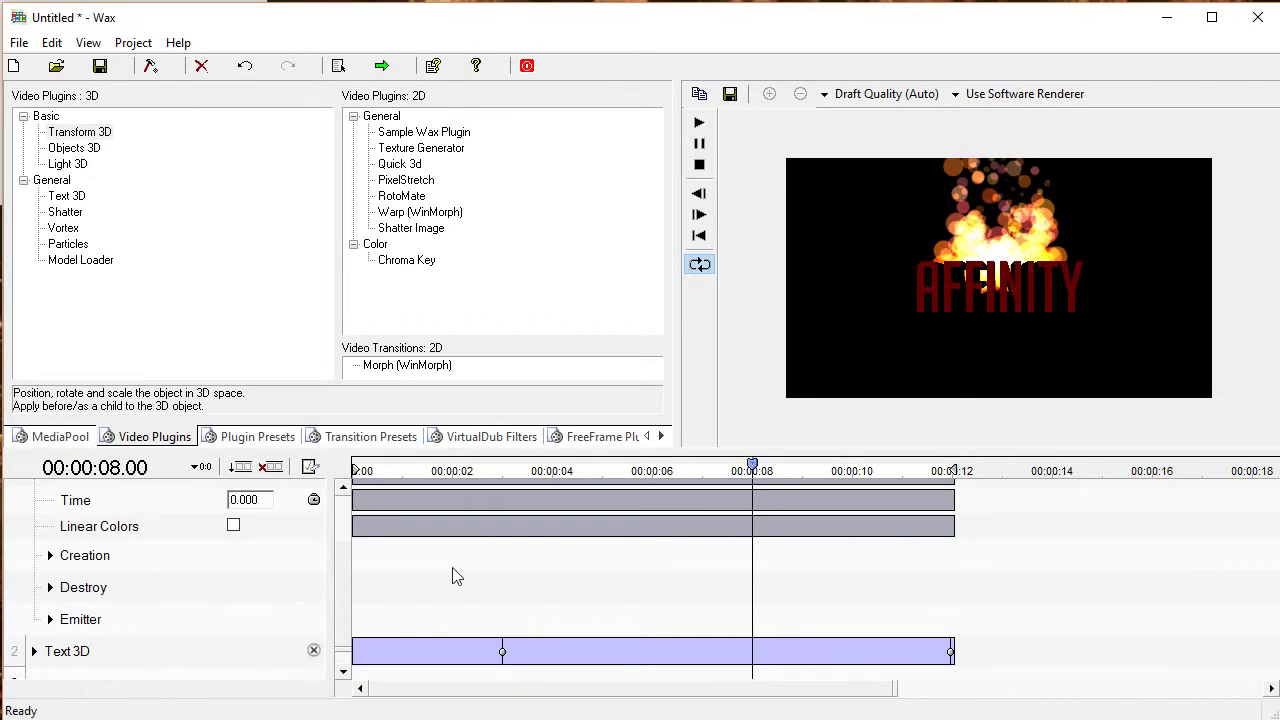
click(51, 620)
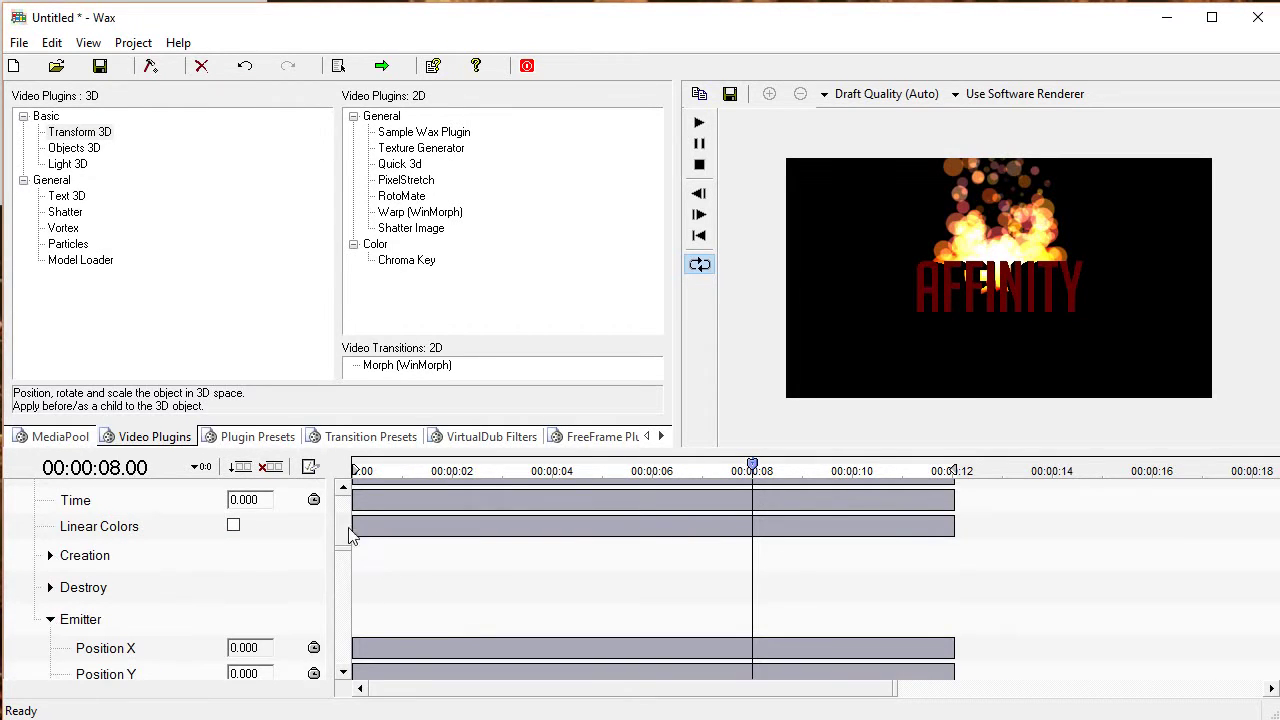
drag(343, 535, 343, 563)
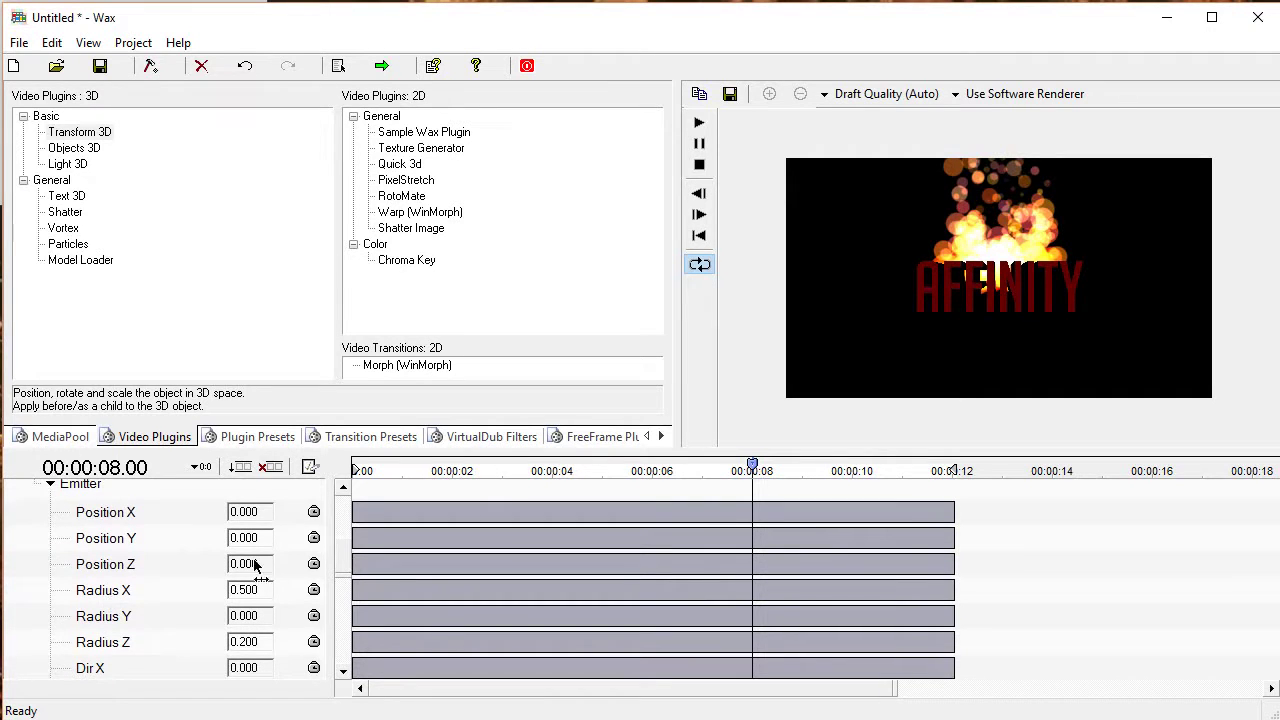
drag(248, 597, 293, 604)
drag(622, 468, 704, 446)
Move the particle emitter lower and toward the left side of the frame.
scroll(341, 553, down, 2)
scroll(342, 553, up, 3)
scroll(343, 551, down, 1)
drag(245, 558, 240, 560)
drag(512, 470, 765, 423)
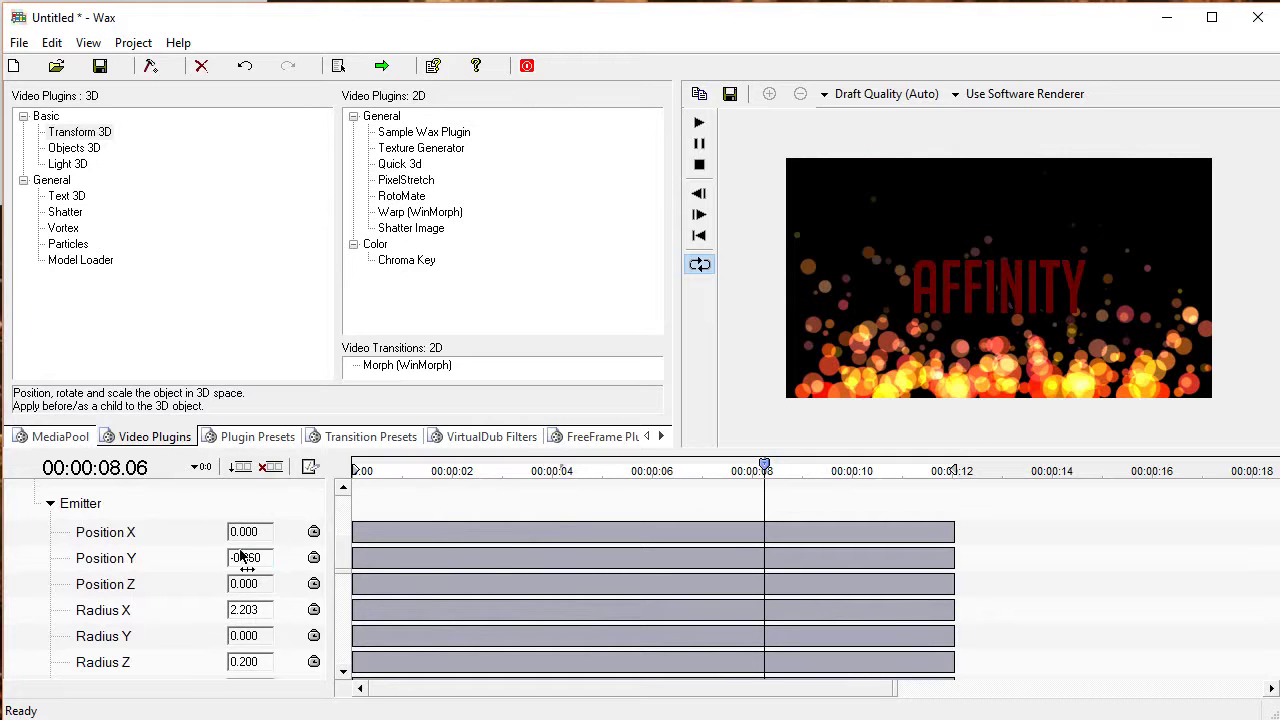
mouse_move(252, 540)
mouse_down()
mouse_move(206, 540)
mouse_move(247, 562)
mouse_up()
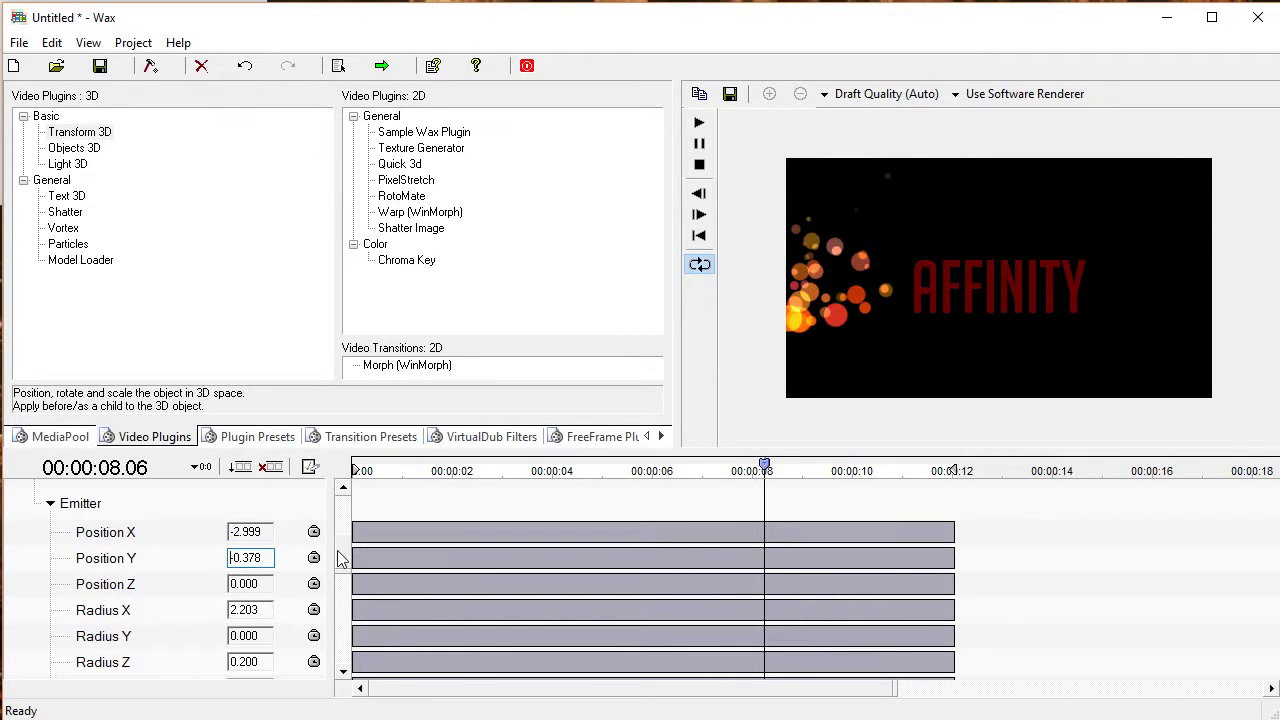
Try a particle direction of Dir Y 0.4 and Dir X 0.5, previewing the drift from the left.
scroll(338, 562, down, 3)
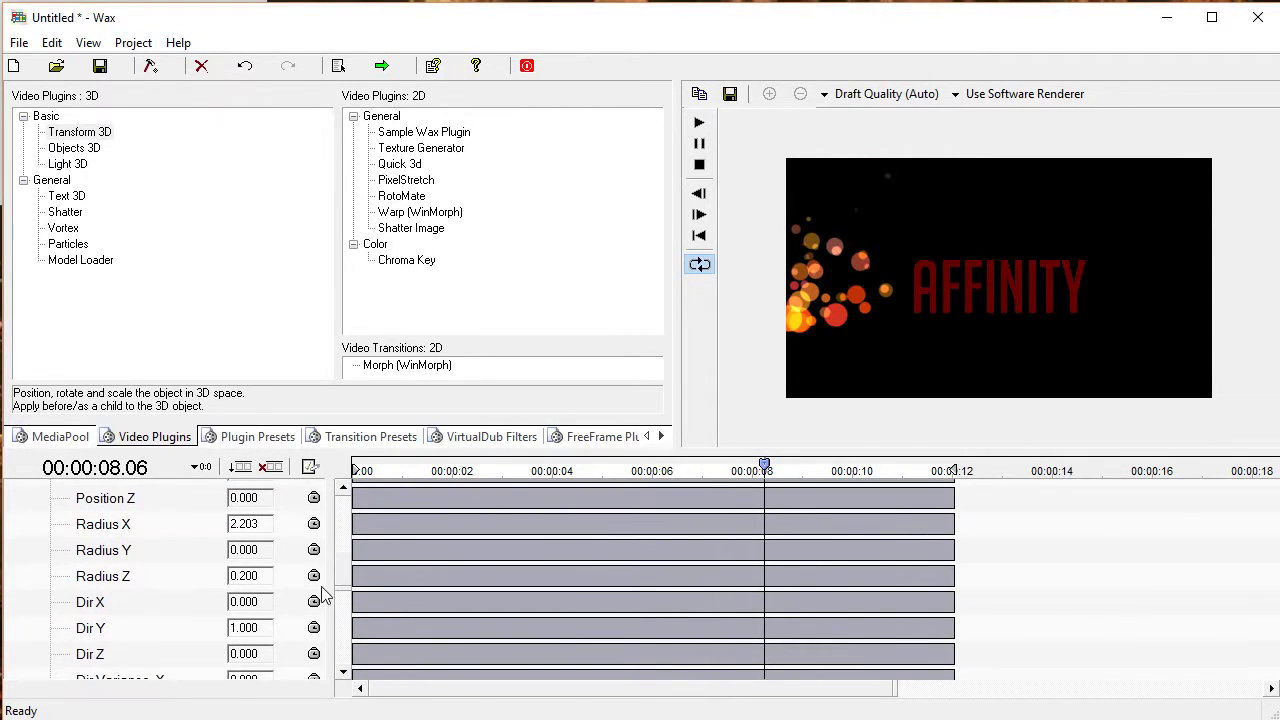
click(248, 630)
text(0.4)
key(Return)
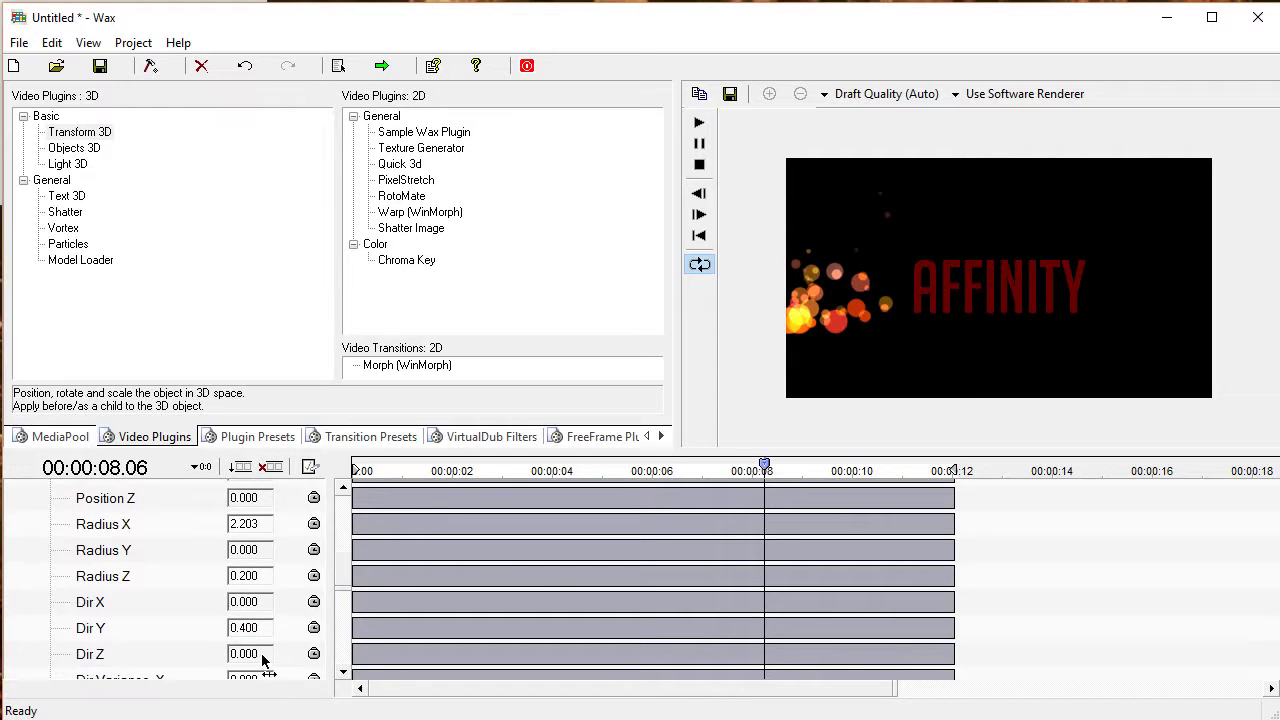
click(255, 600)
drag(268, 612, 240, 610)
text(0.5)
key(Return)
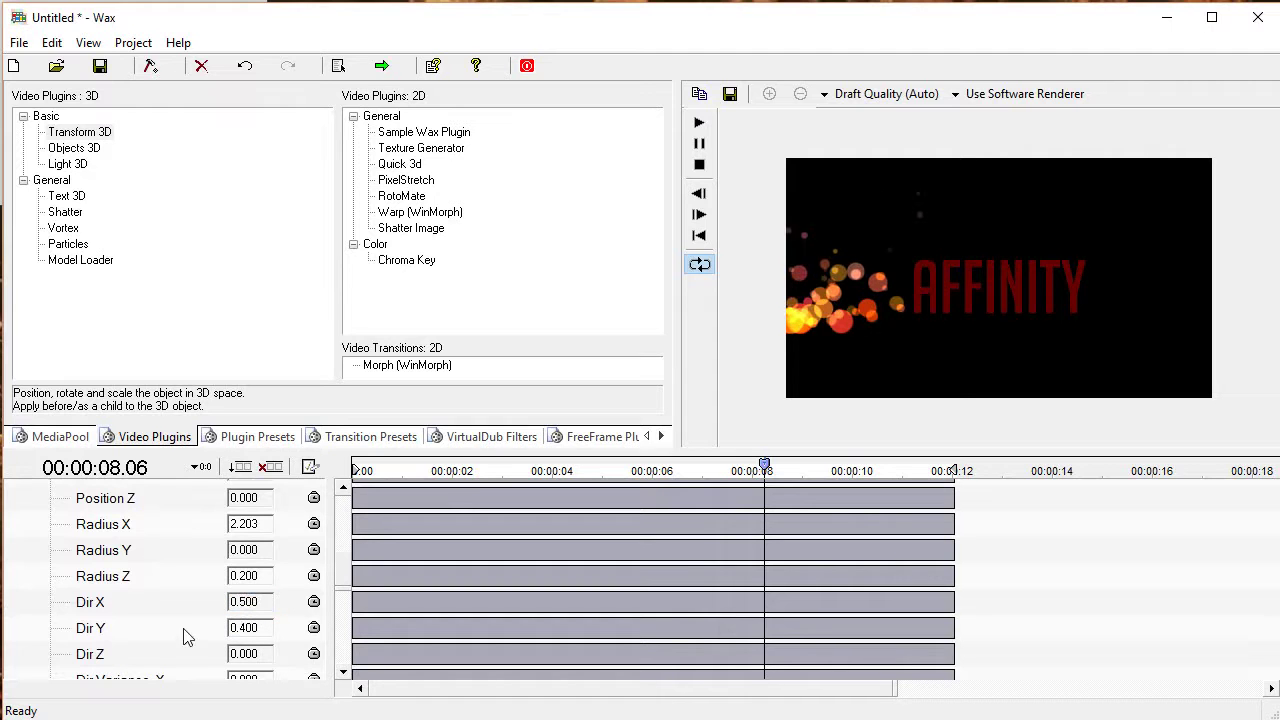
drag(449, 458, 584, 458)
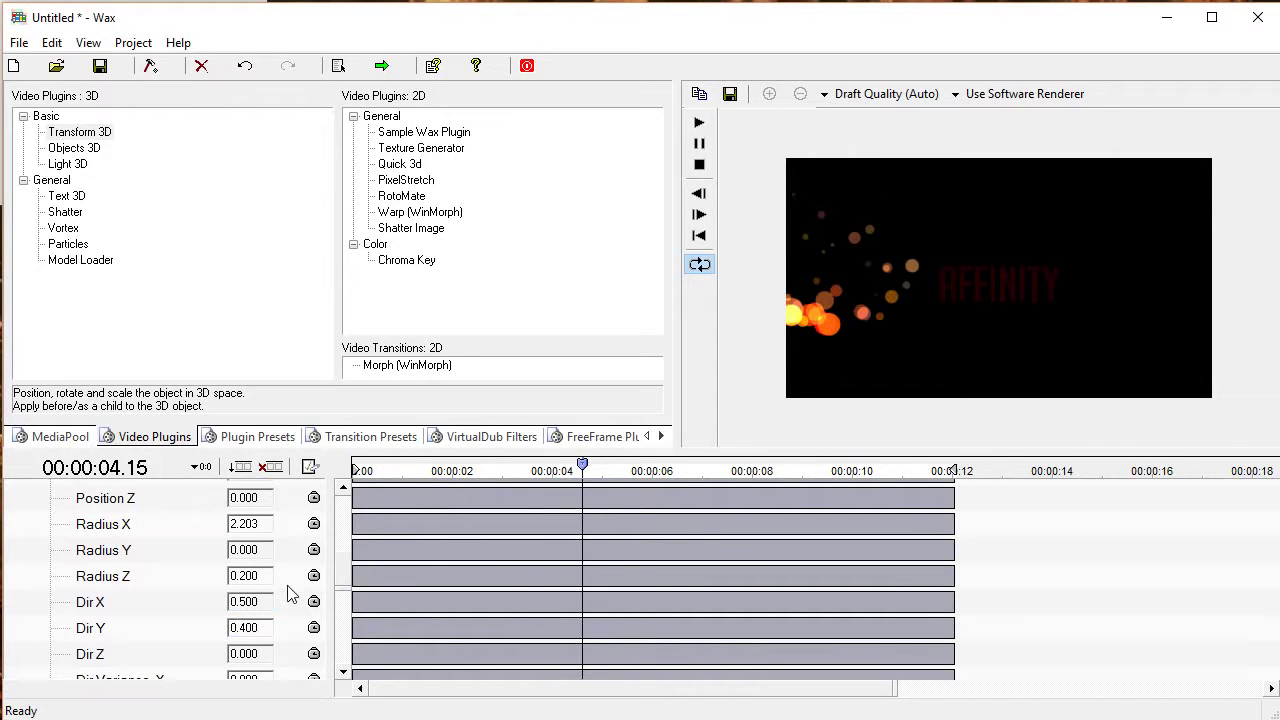
Set Dir Y to 0.100 and Dir X to 4.194, scrubbing to check the particle motion.
drag(257, 630, 200, 630)
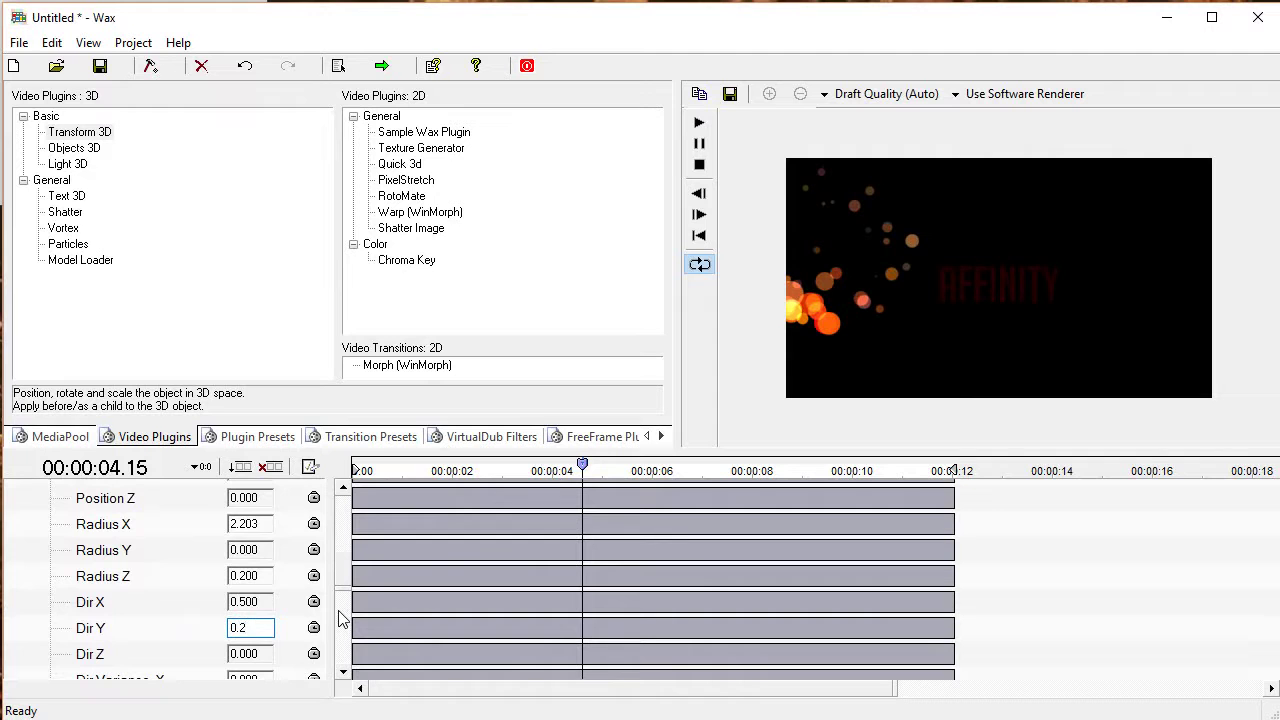
key(Return)
drag(400, 460, 638, 460)
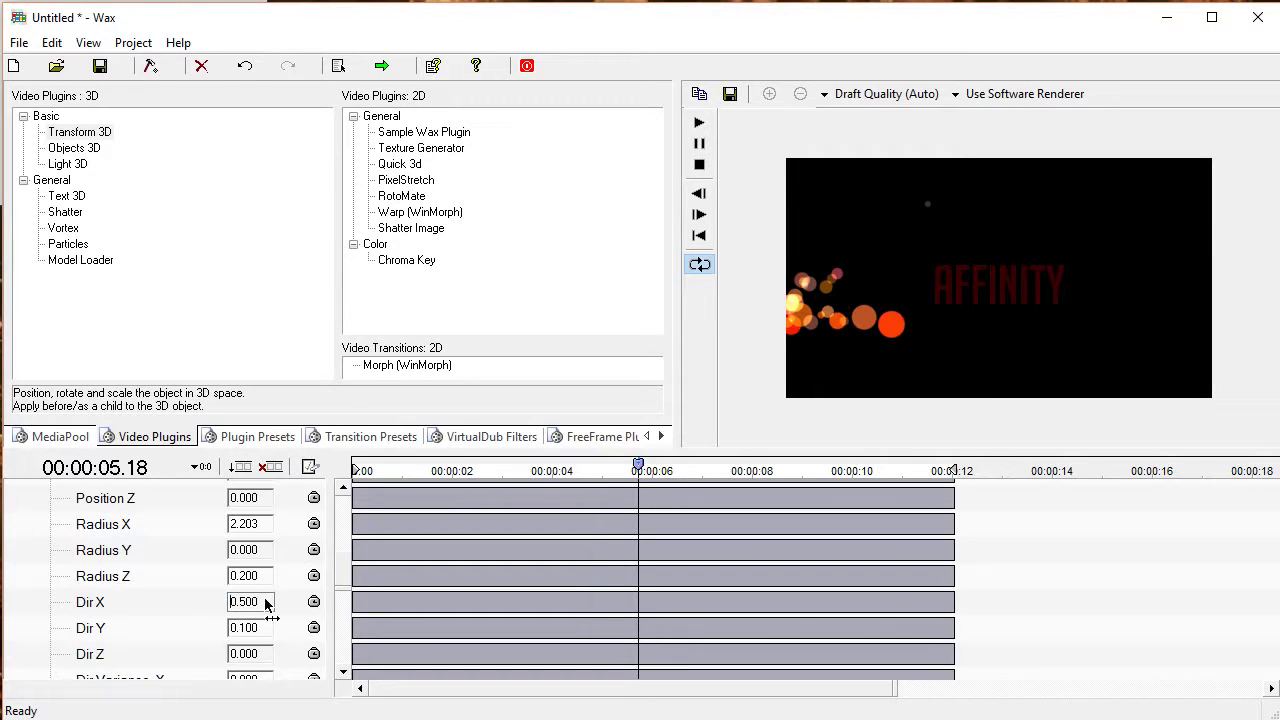
mouse_move(266, 603)
mouse_down()
mouse_move(217, 603)
mouse_move(328, 601)
mouse_move(249, 603)
mouse_move(290, 599)
mouse_up()
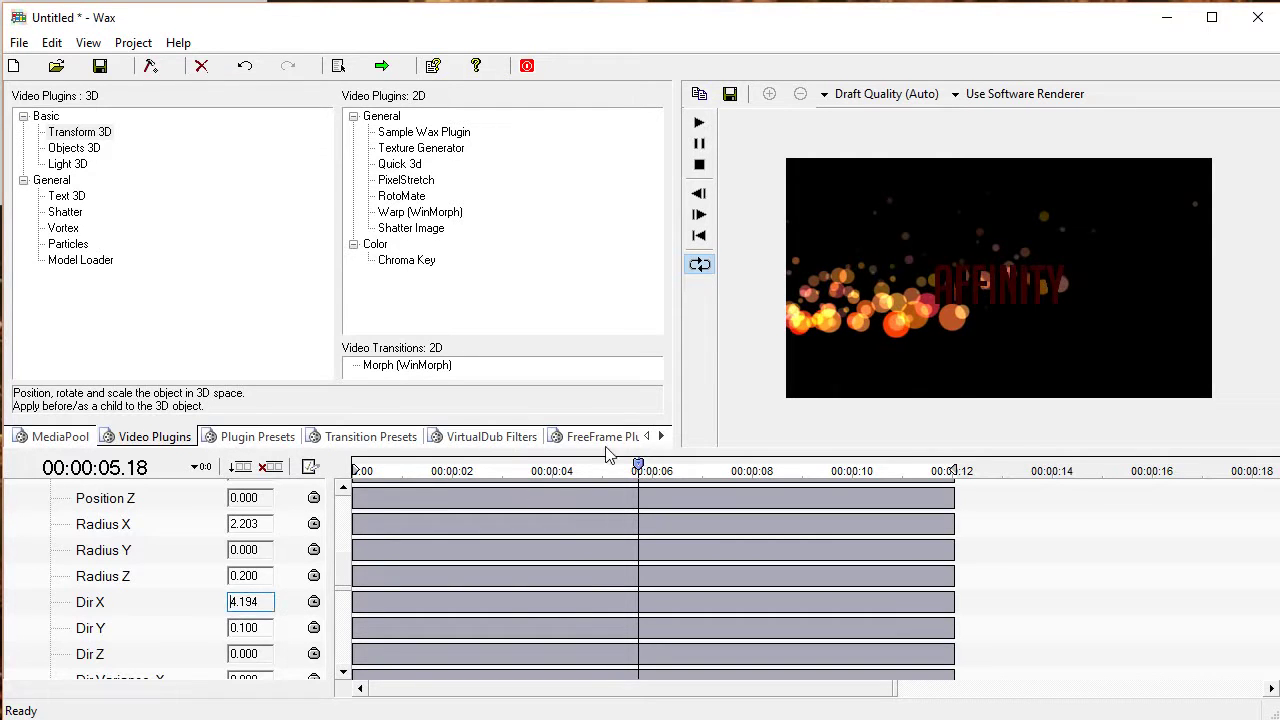
drag(597, 460, 649, 497)
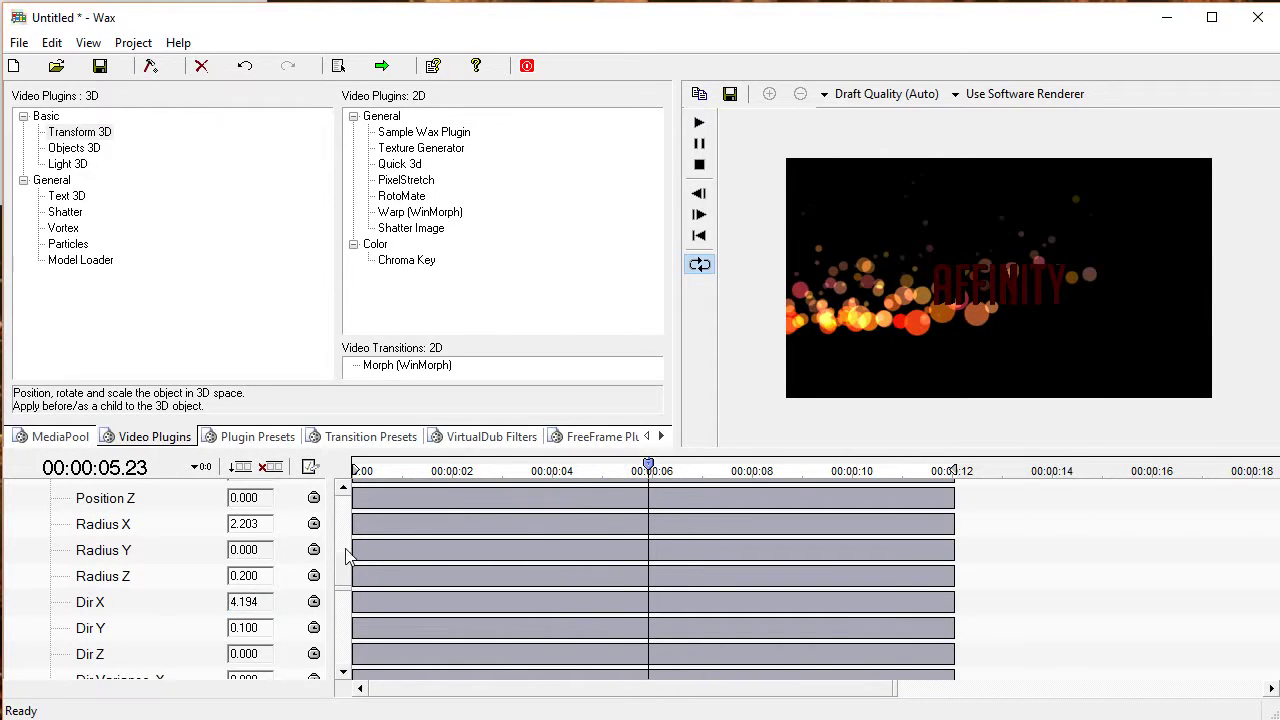
Place the emitter at Position X -3.823, Y -1.137 and review it across the animation.
scroll(345, 558, up, 3)
drag(254, 517, 237, 550)
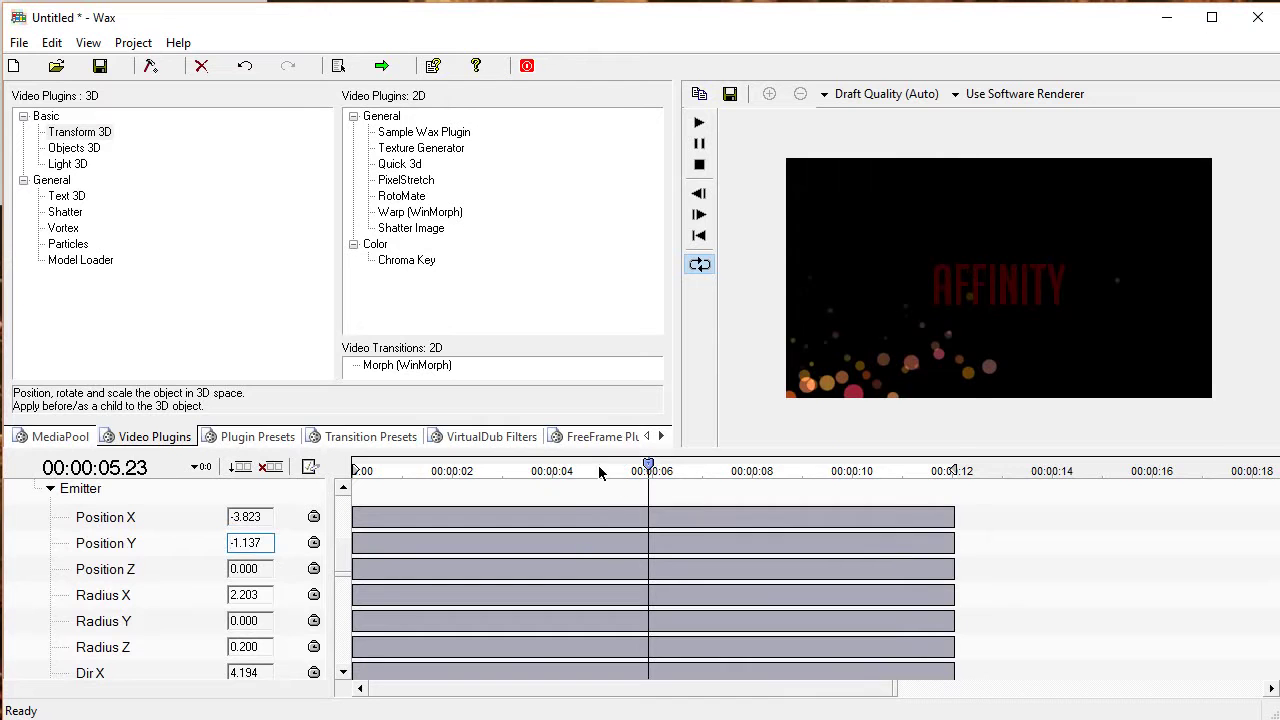
drag(600, 473, 832, 437)
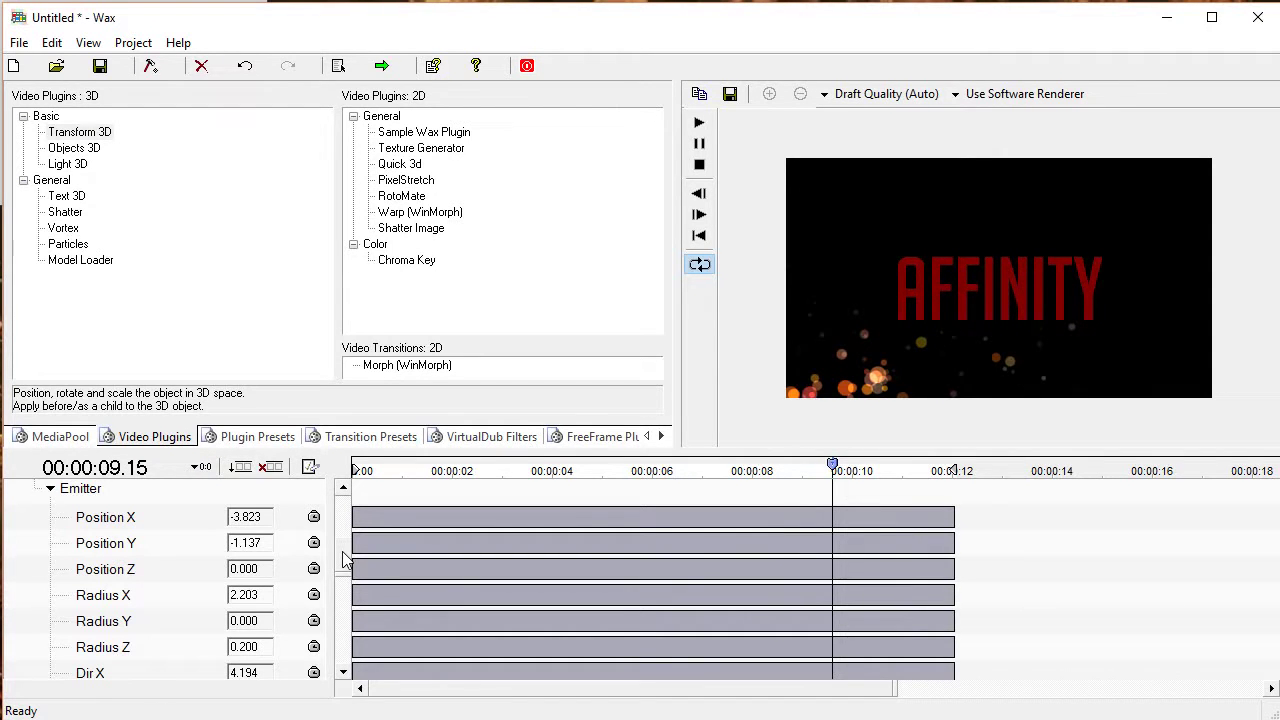
Raise Dir Y to 0.838 and Radius Y to 0.600.
scroll(343, 560, down, 2)
drag(246, 650, 255, 652)
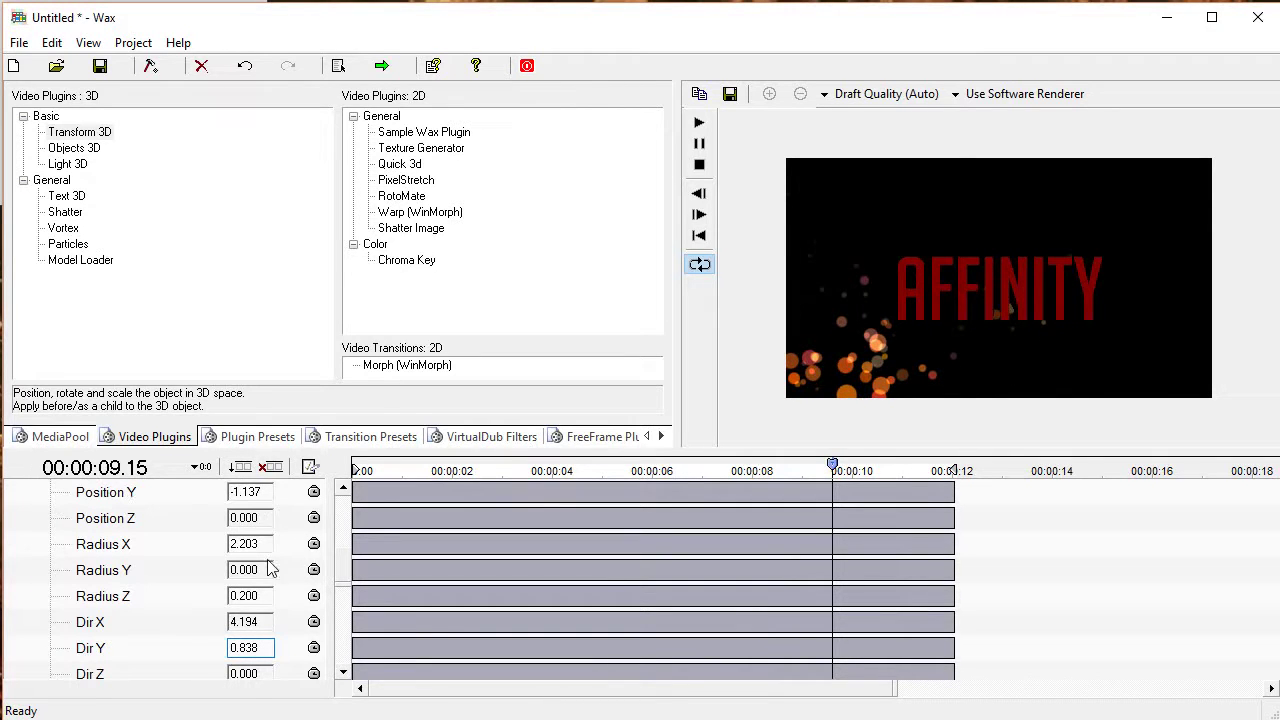
drag(252, 578, 264, 578)
Play the animation from the beginning to review the particles, then stop playback.
click(491, 466)
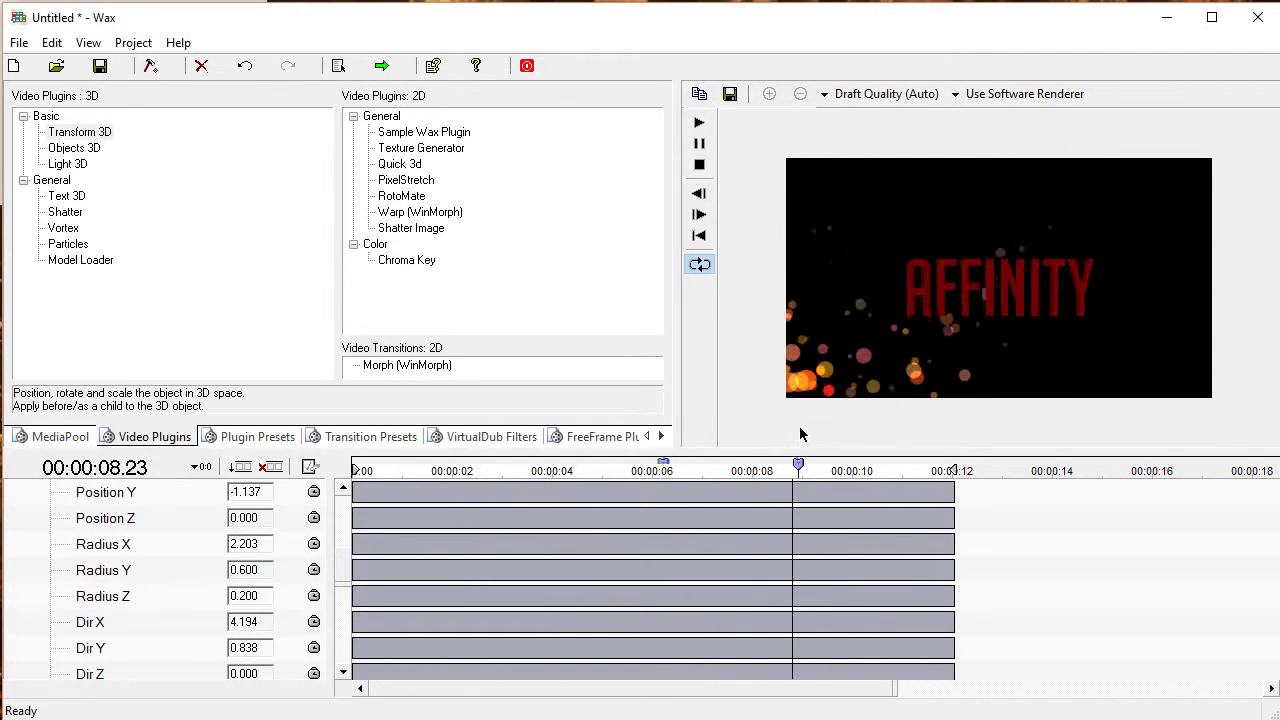
drag(409, 468, 356, 468)
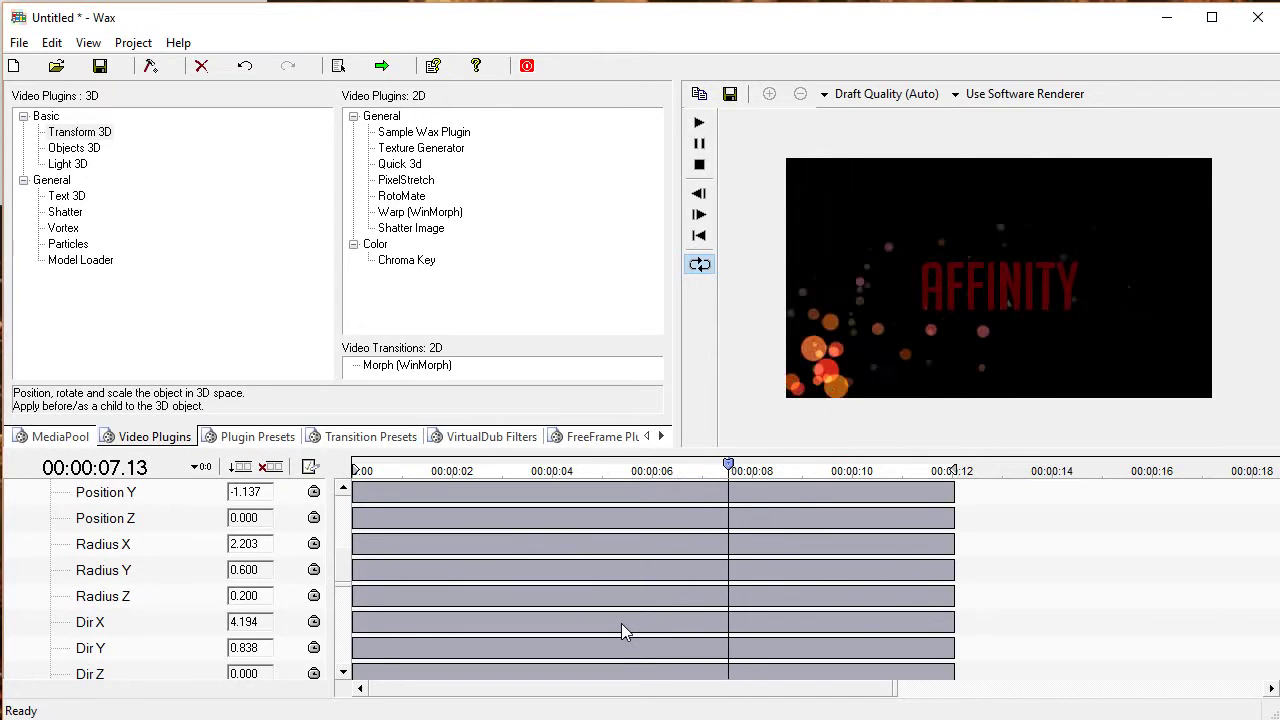
key(space)
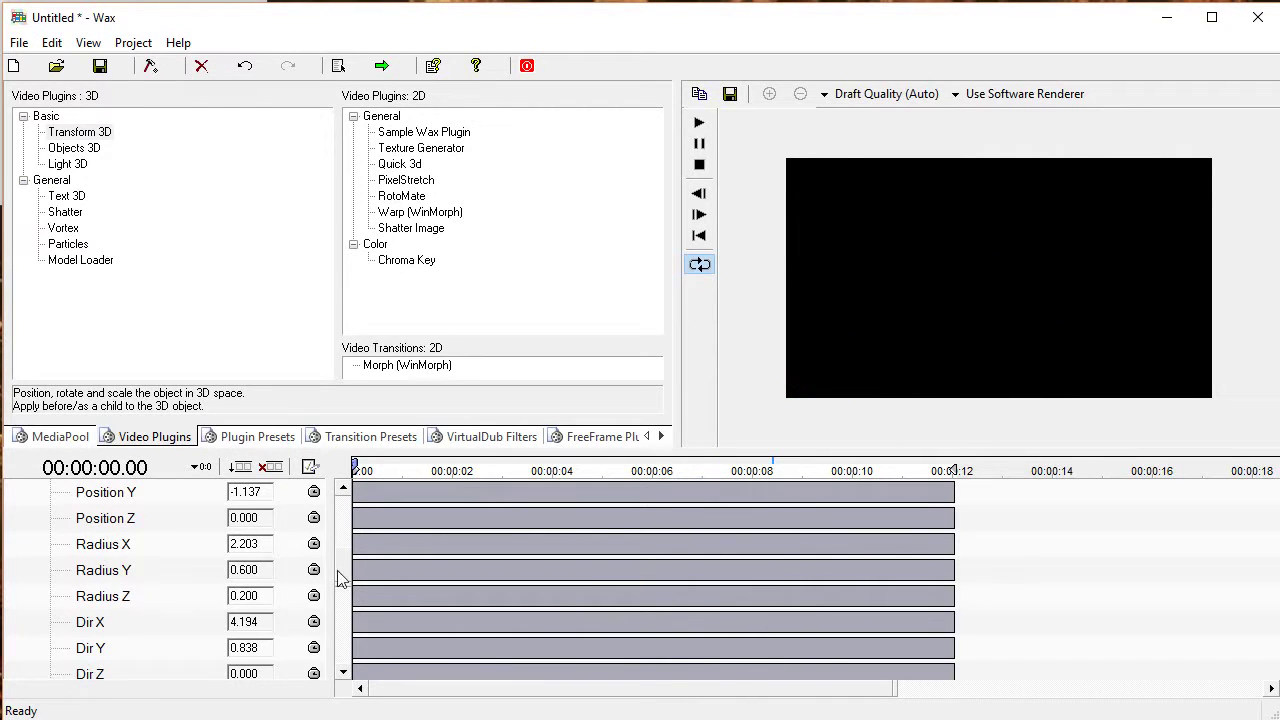
Add leaf-alpha-2.jpg from the Projects > Affinity folder to the media pool.
scroll(337, 560, up, 5)
scroll(315, 560, down, 1)
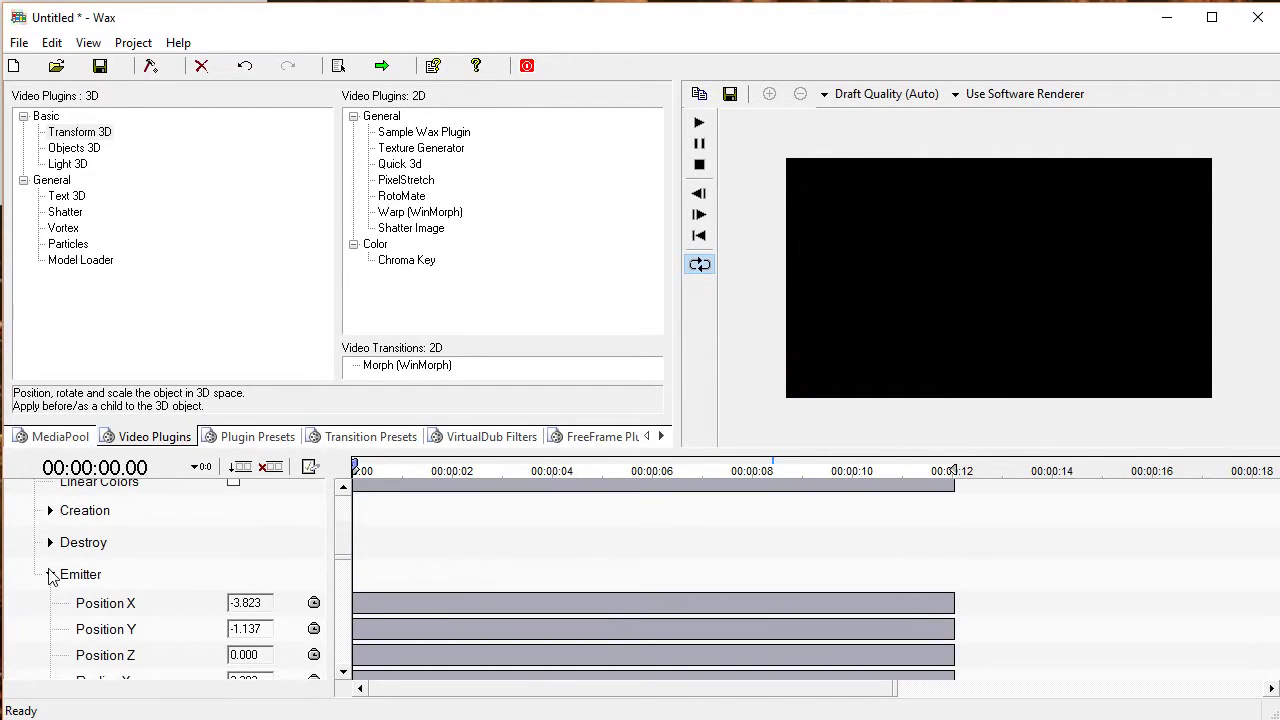
click(50, 575)
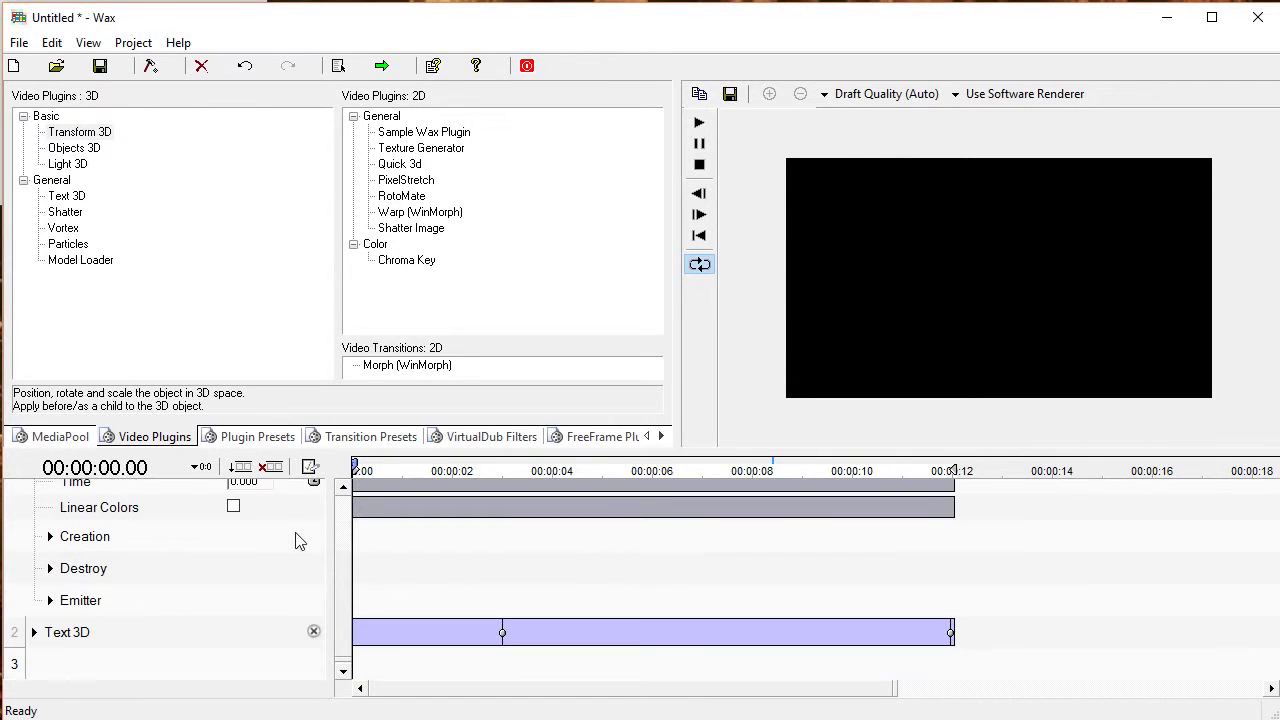
scroll(352, 566, up, 3)
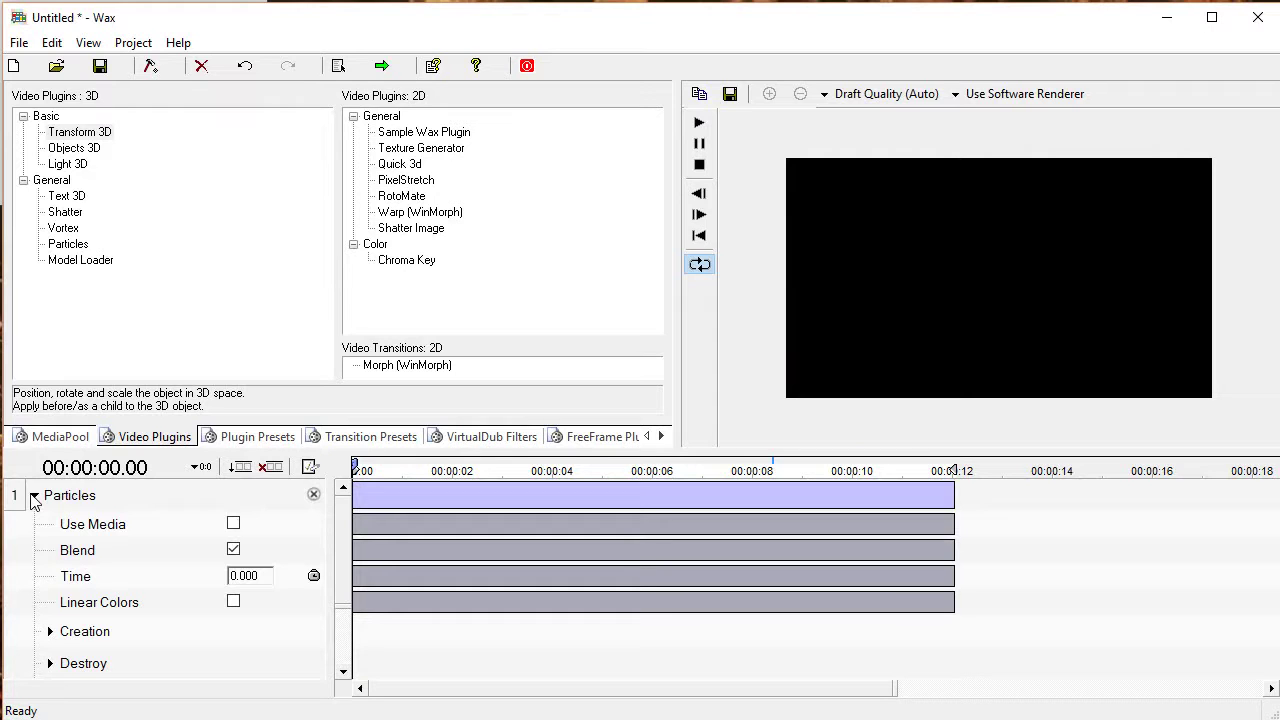
click(60, 437)
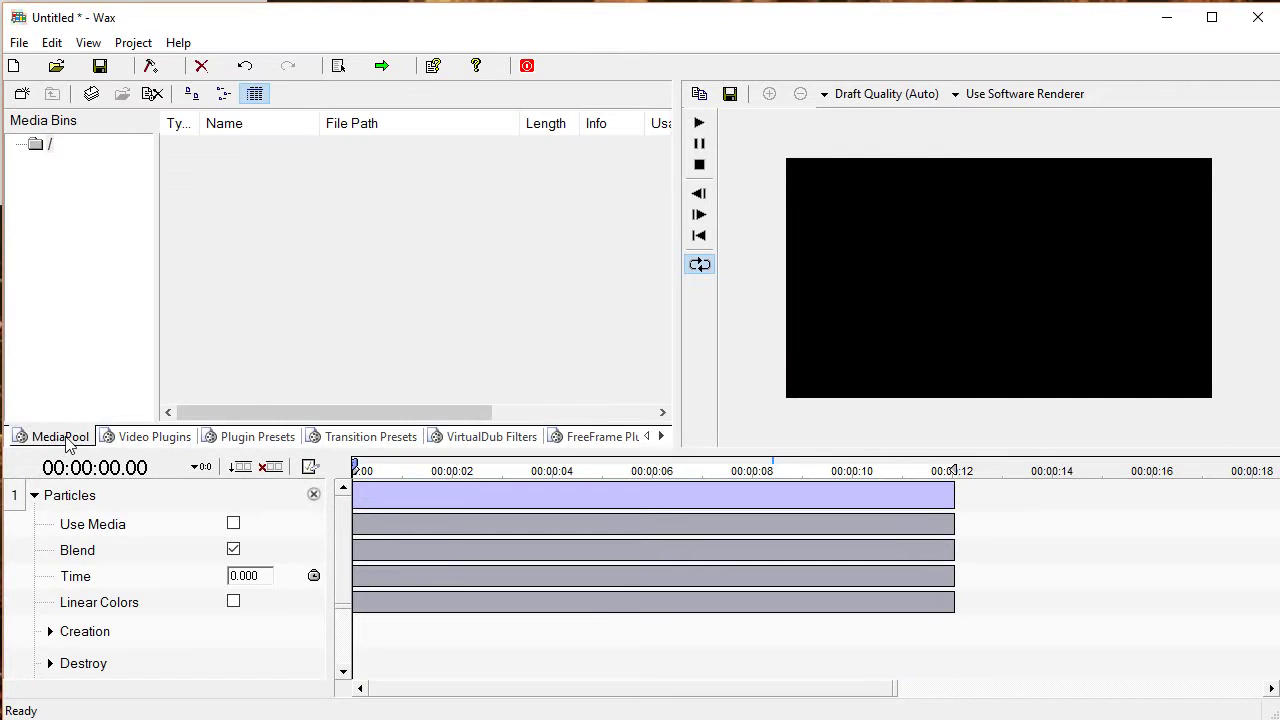
click(91, 94)
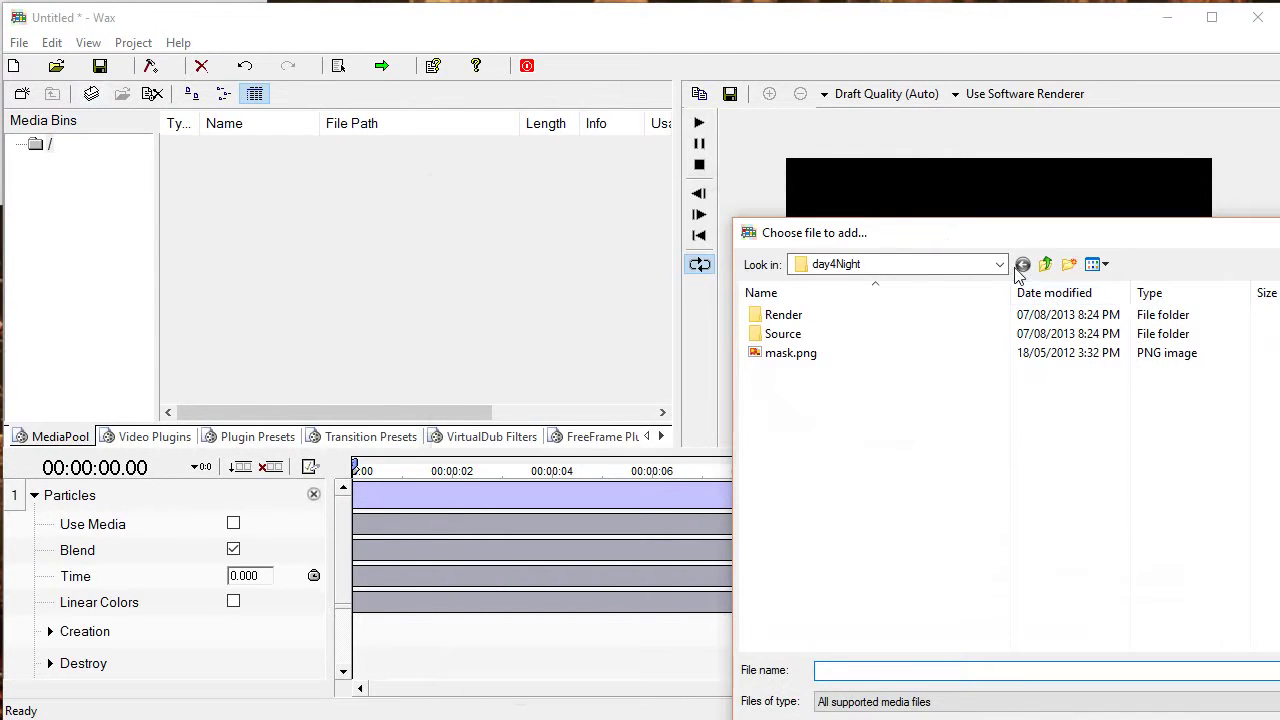
click(1045, 264)
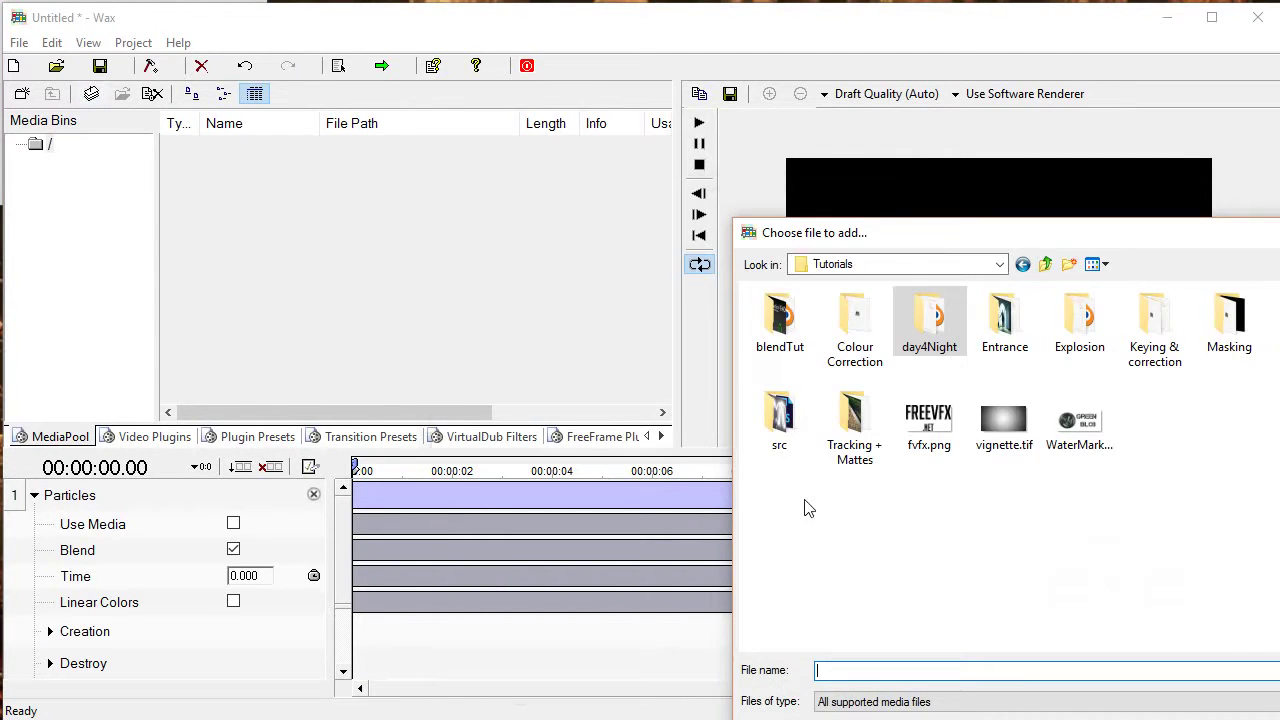
click(1045, 264)
scroll(826, 524, up, 1)
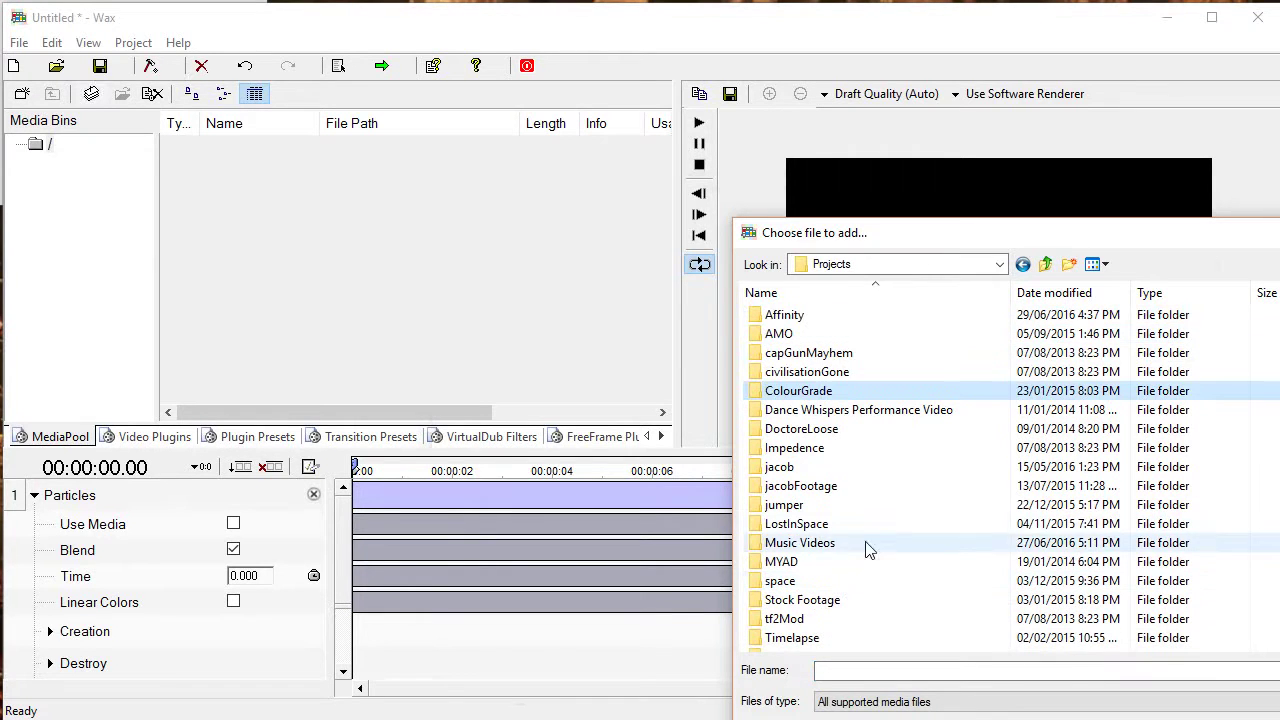
double_click(780, 314)
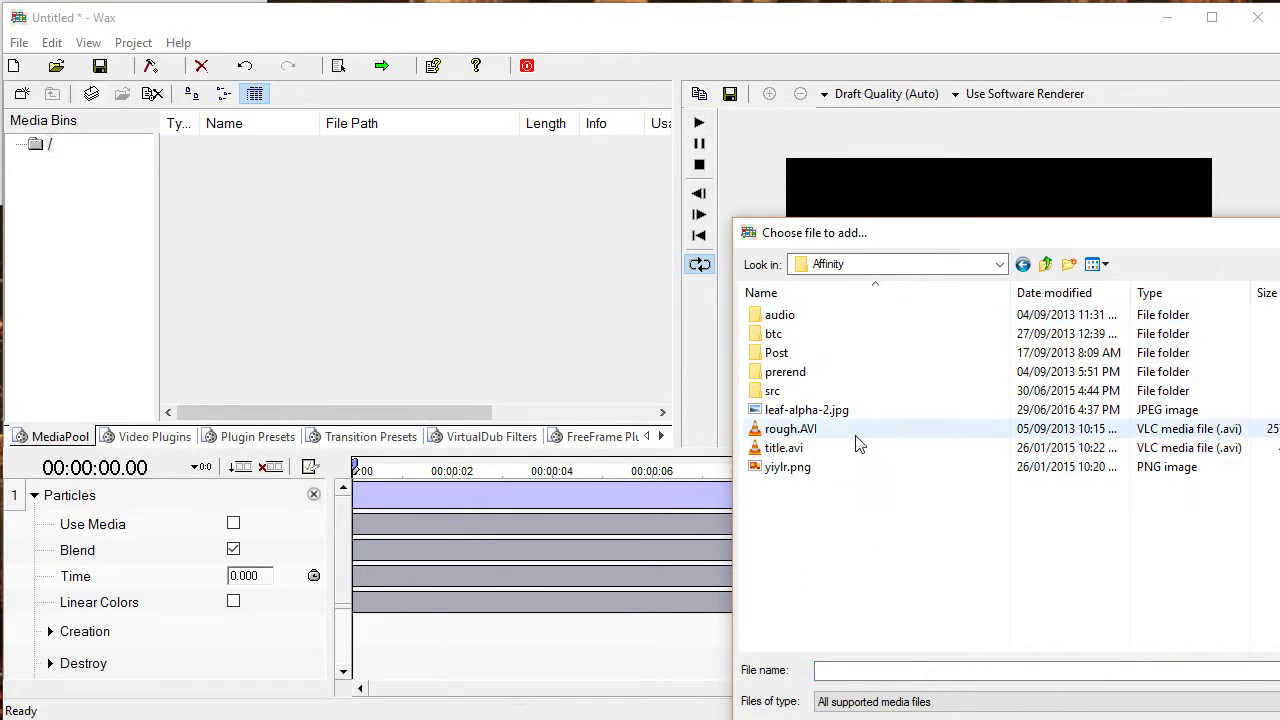
double_click(795, 410)
click(264, 148)
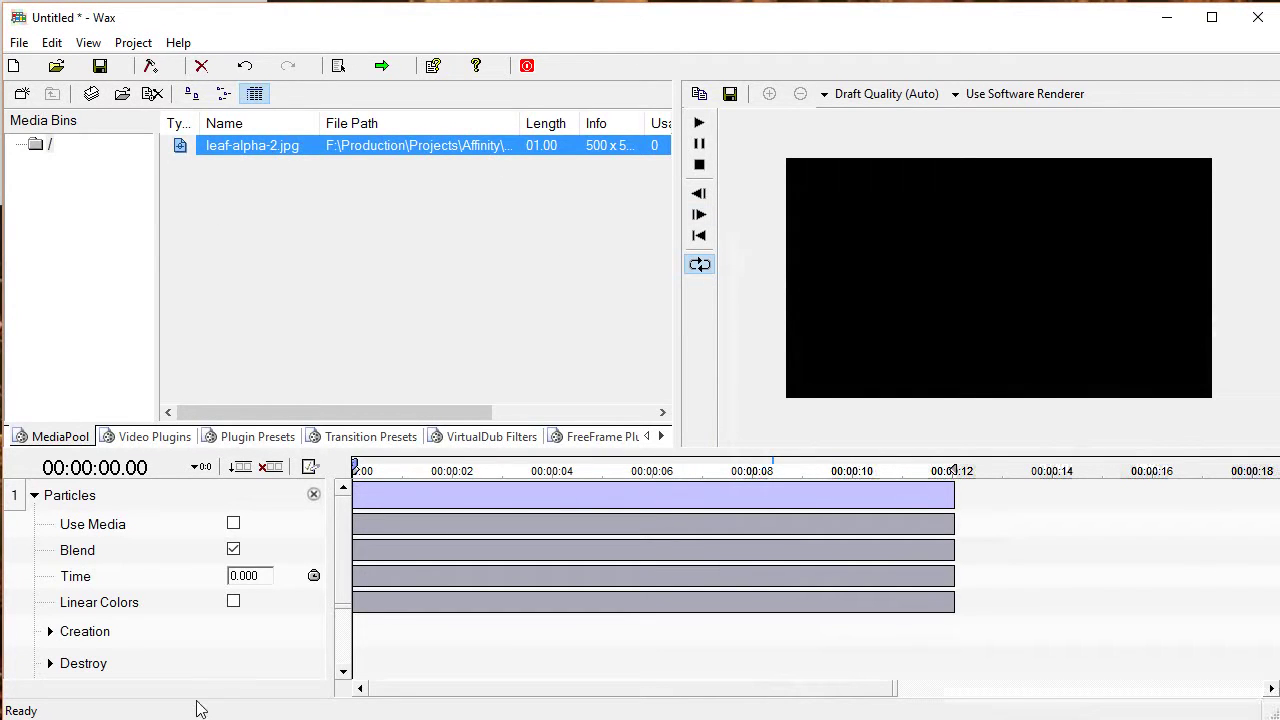
Shift Text 3D and Particles down and place leaf-alpha-2.jpg on the top track.
click(46, 496)
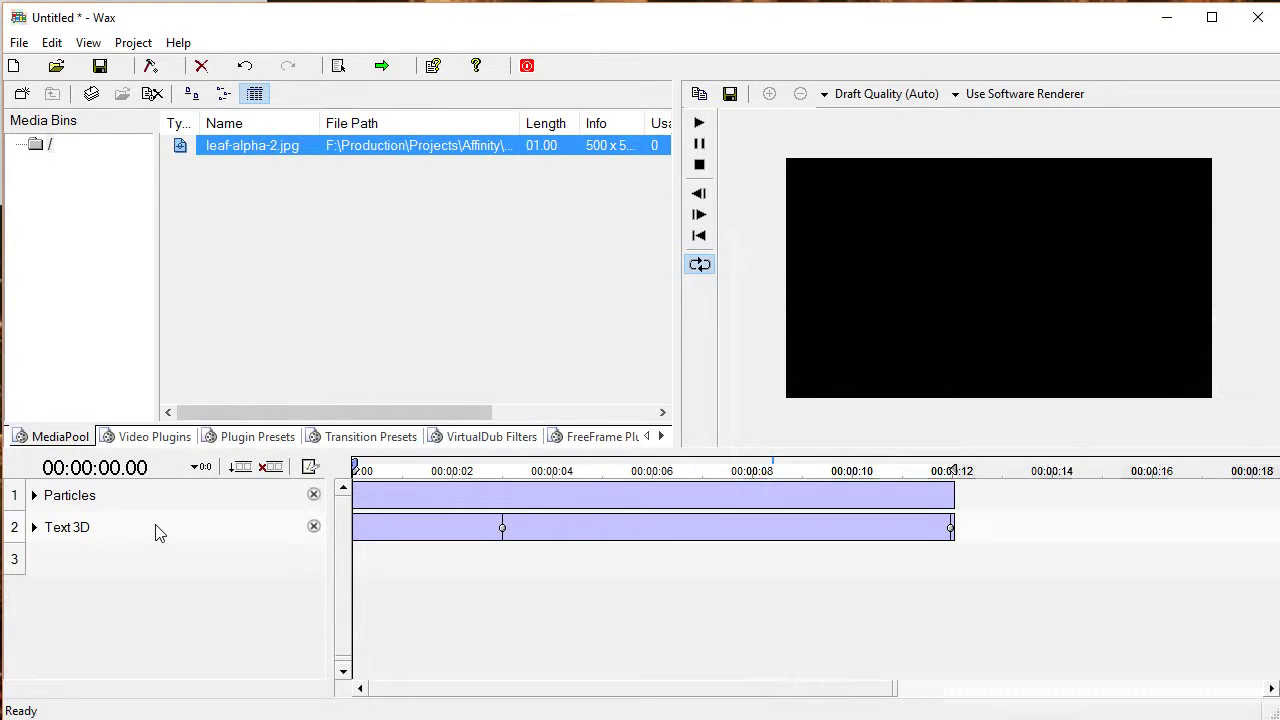
drag(100, 535, 100, 560)
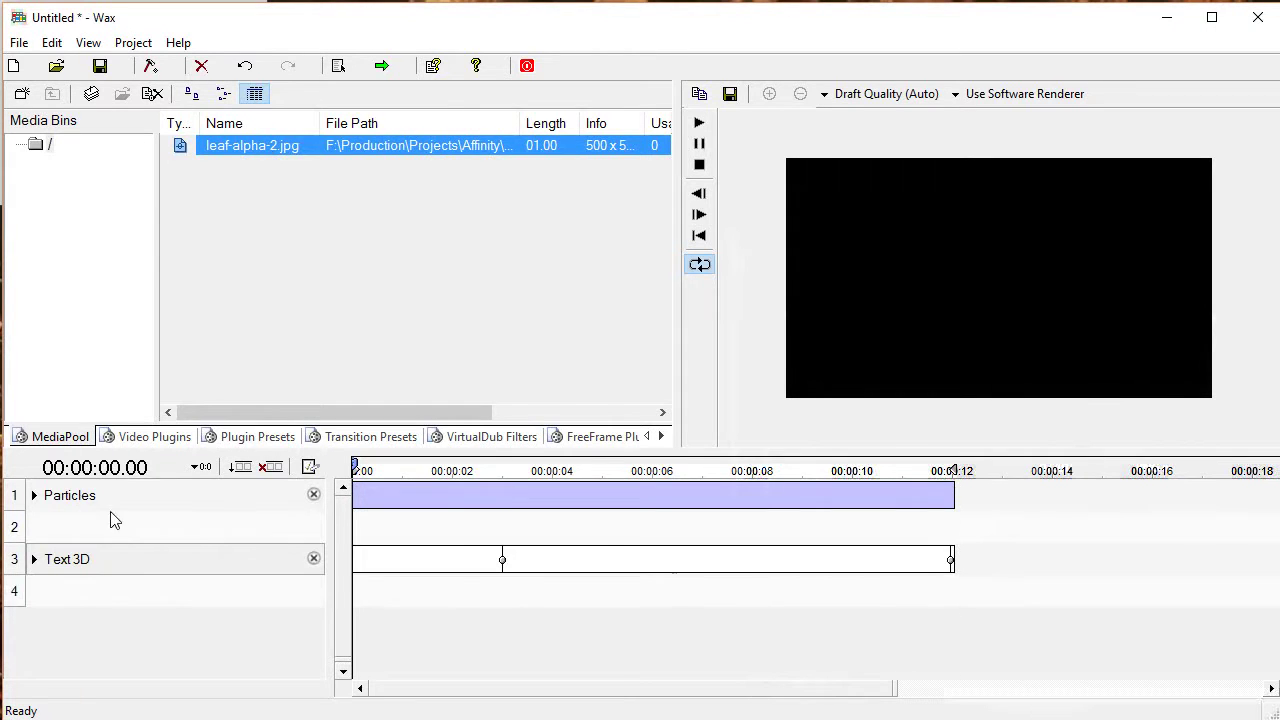
drag(106, 508, 120, 527)
drag(245, 150, 405, 488)
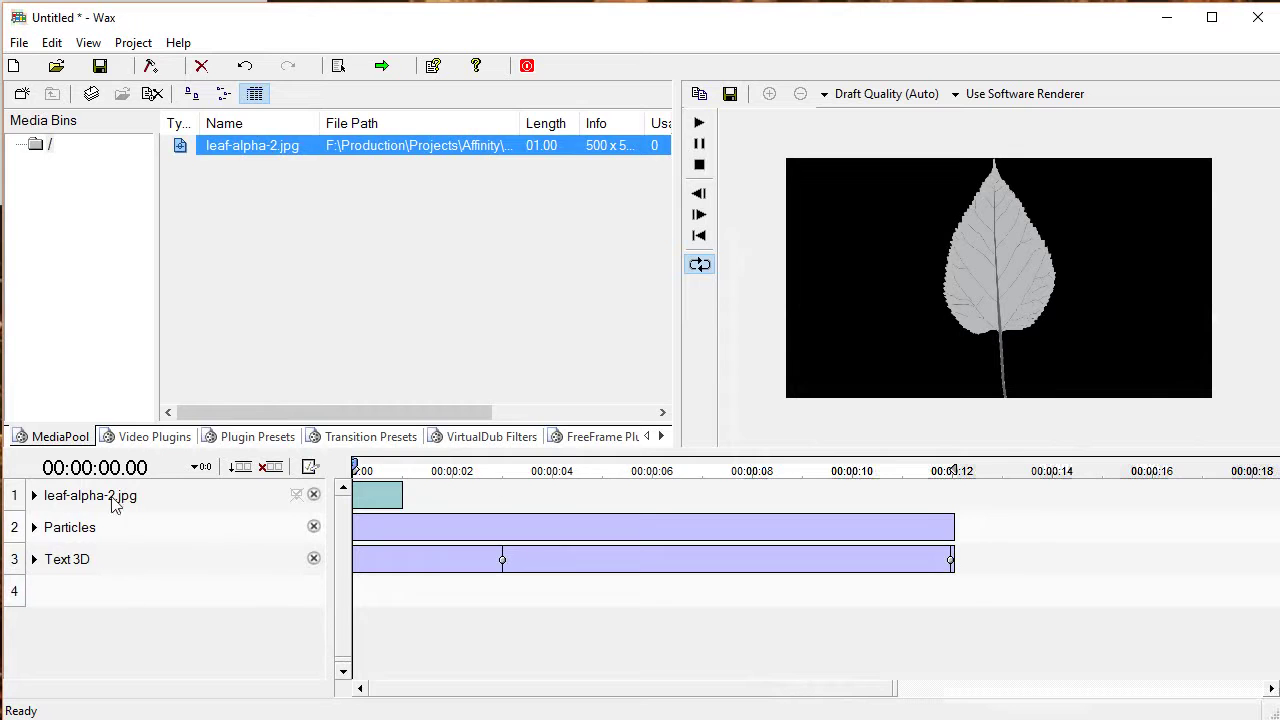
Nest Particles under the leaf track, return Text 3D to row 2, and stretch the leaf clip to 12 seconds.
drag(89, 527, 91, 506)
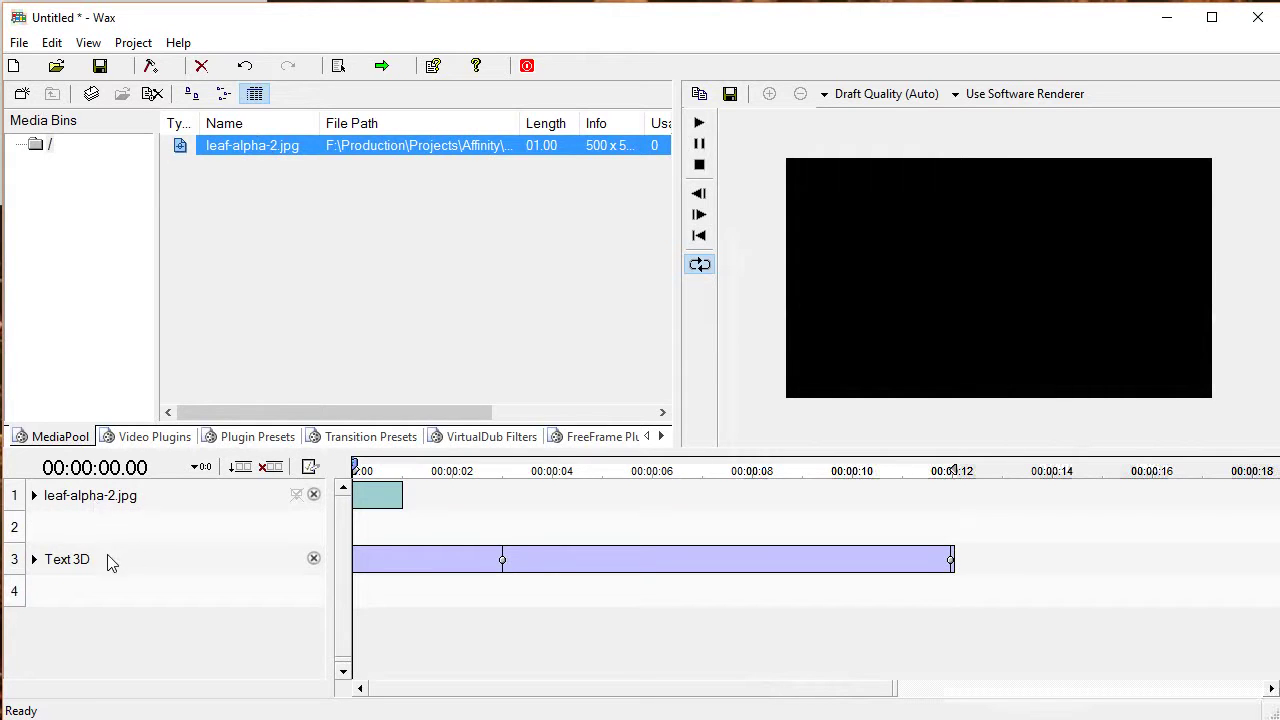
drag(113, 560, 207, 518)
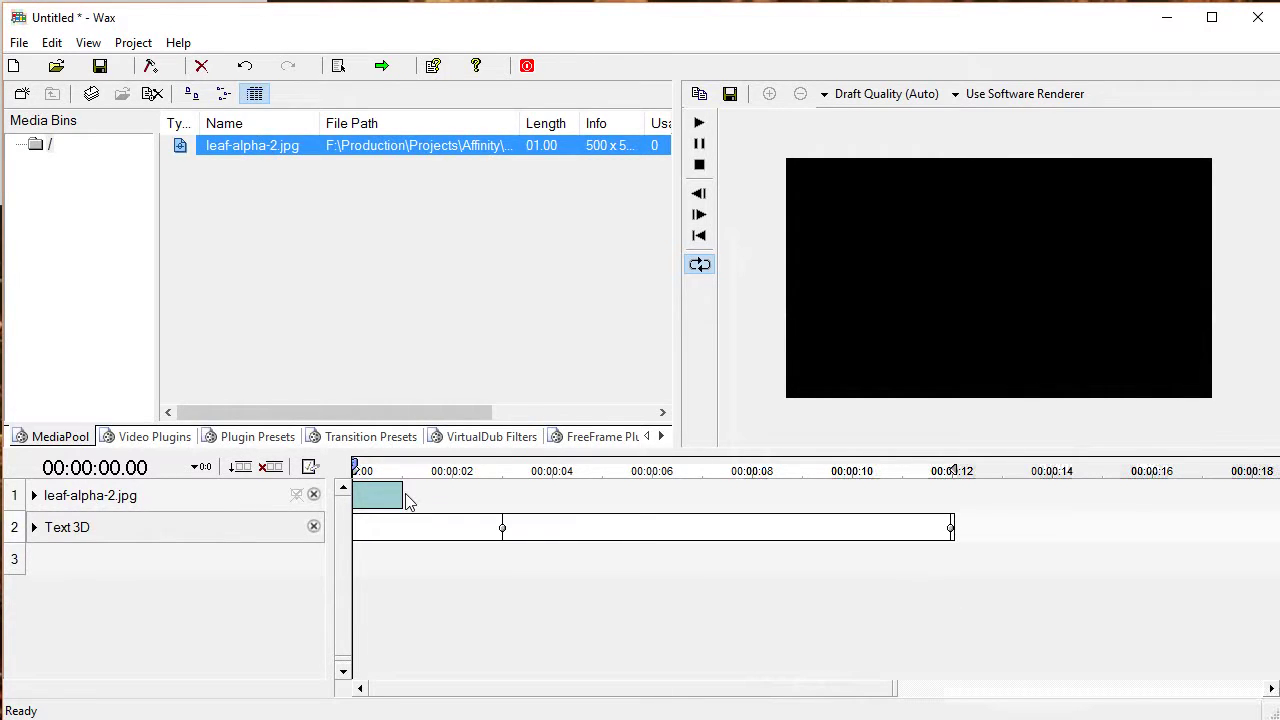
drag(407, 500, 957, 510)
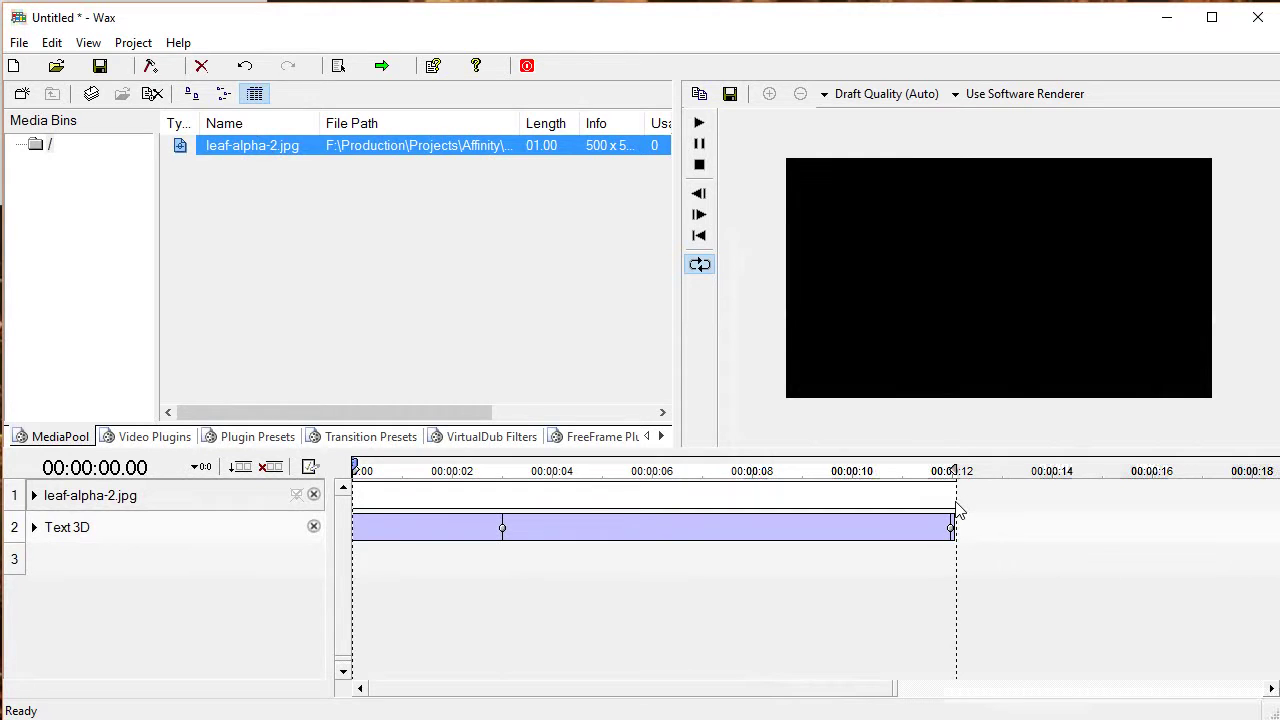
drag(383, 470, 689, 470)
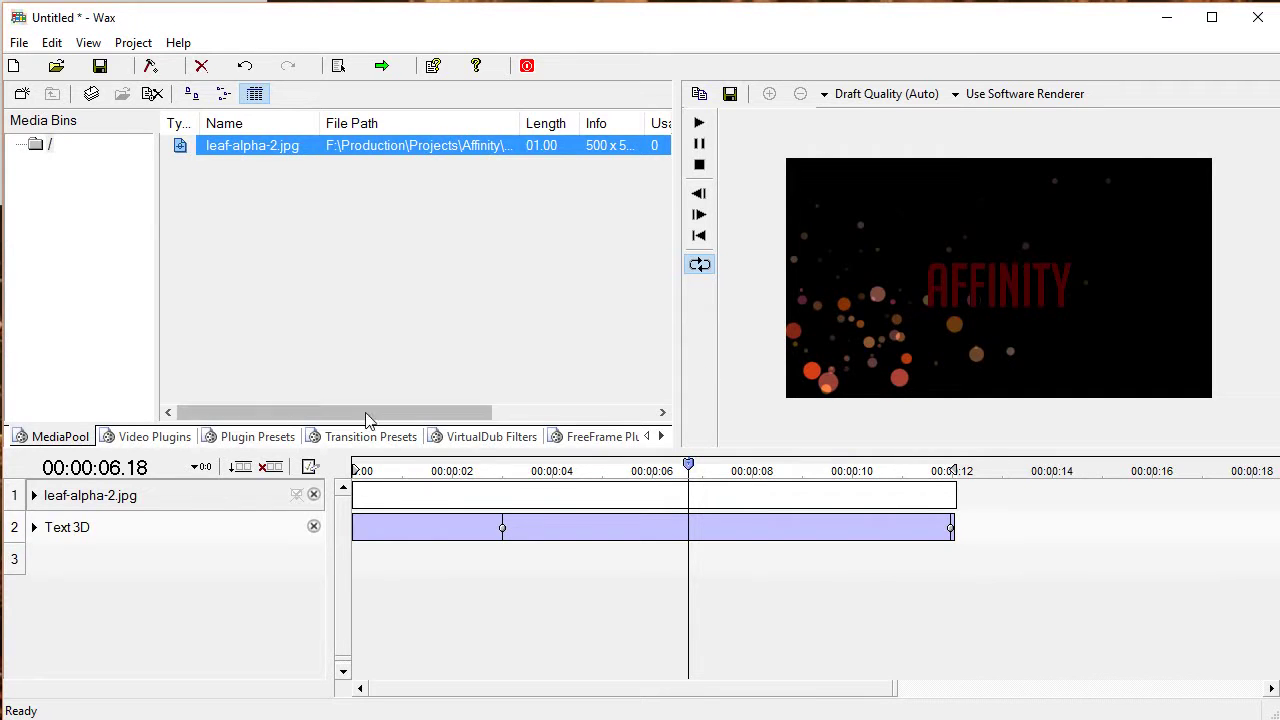
Make the particles use the leaf image and scrub to check the leaf particles.
click(34, 496)
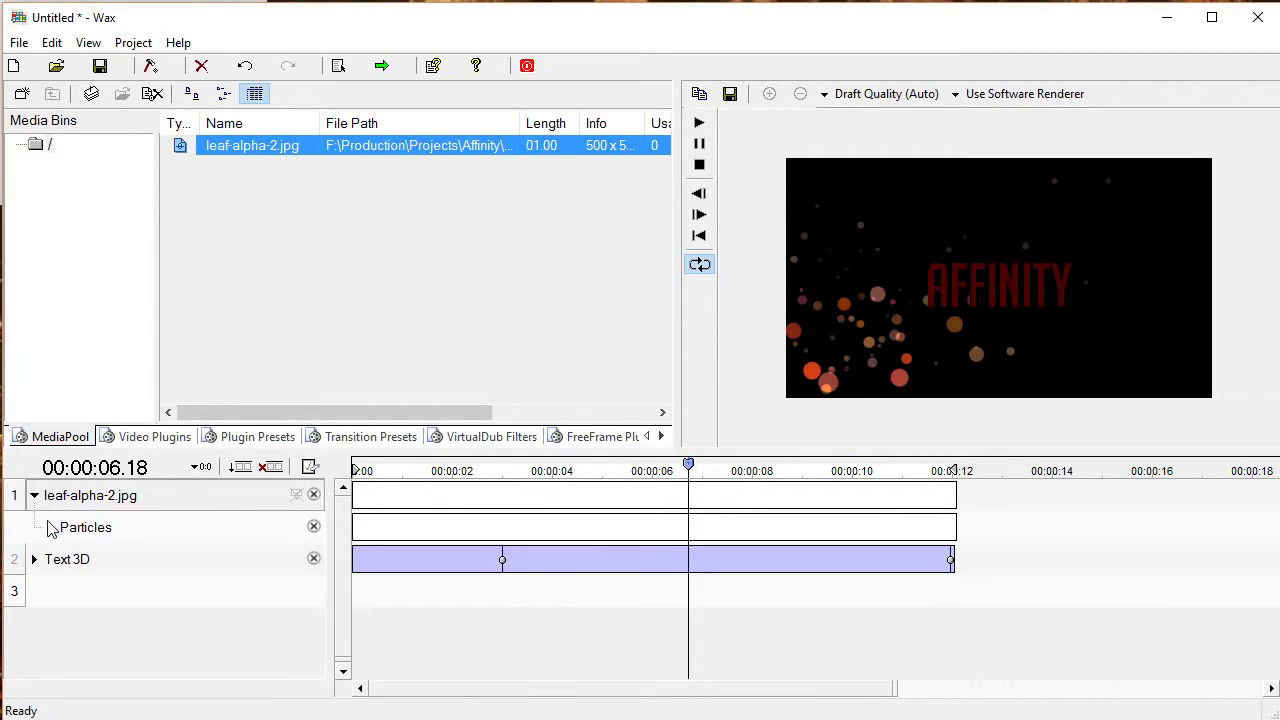
click(51, 527)
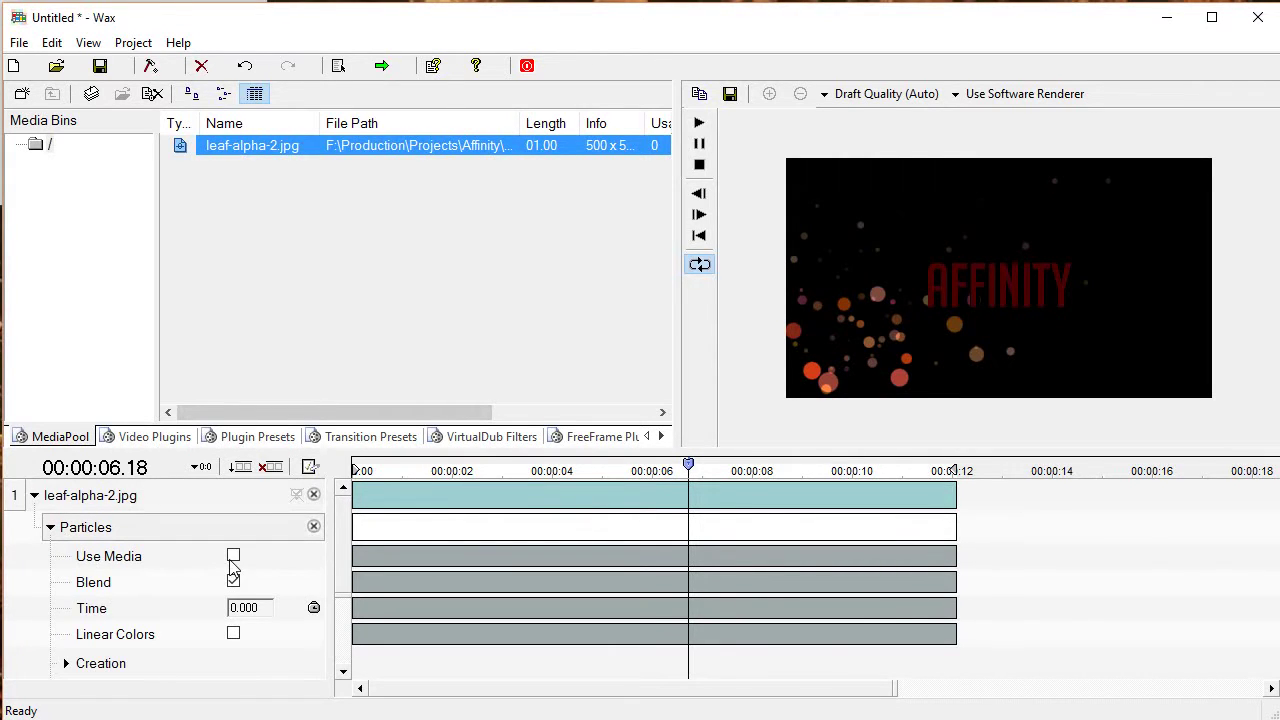
click(233, 557)
drag(632, 468, 671, 481)
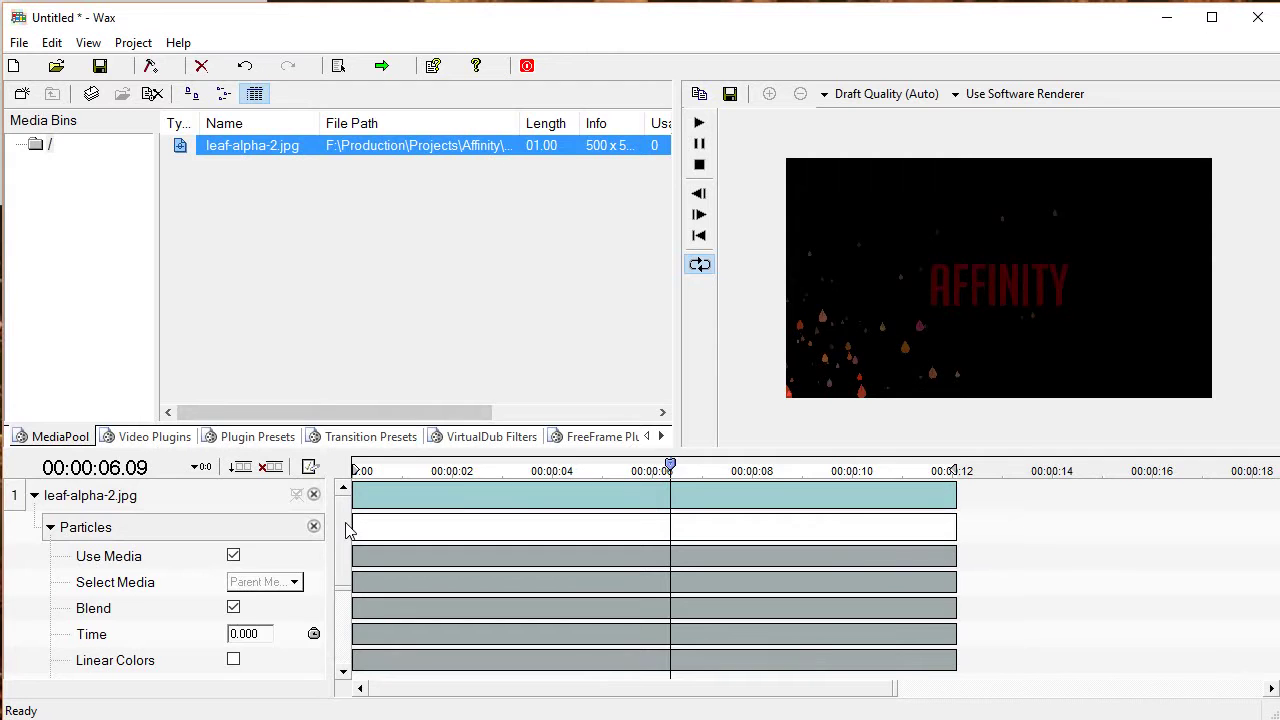
Raise the particle Creation Variance to 0.046 and preview around 4 seconds.
scroll(348, 530, down, 5)
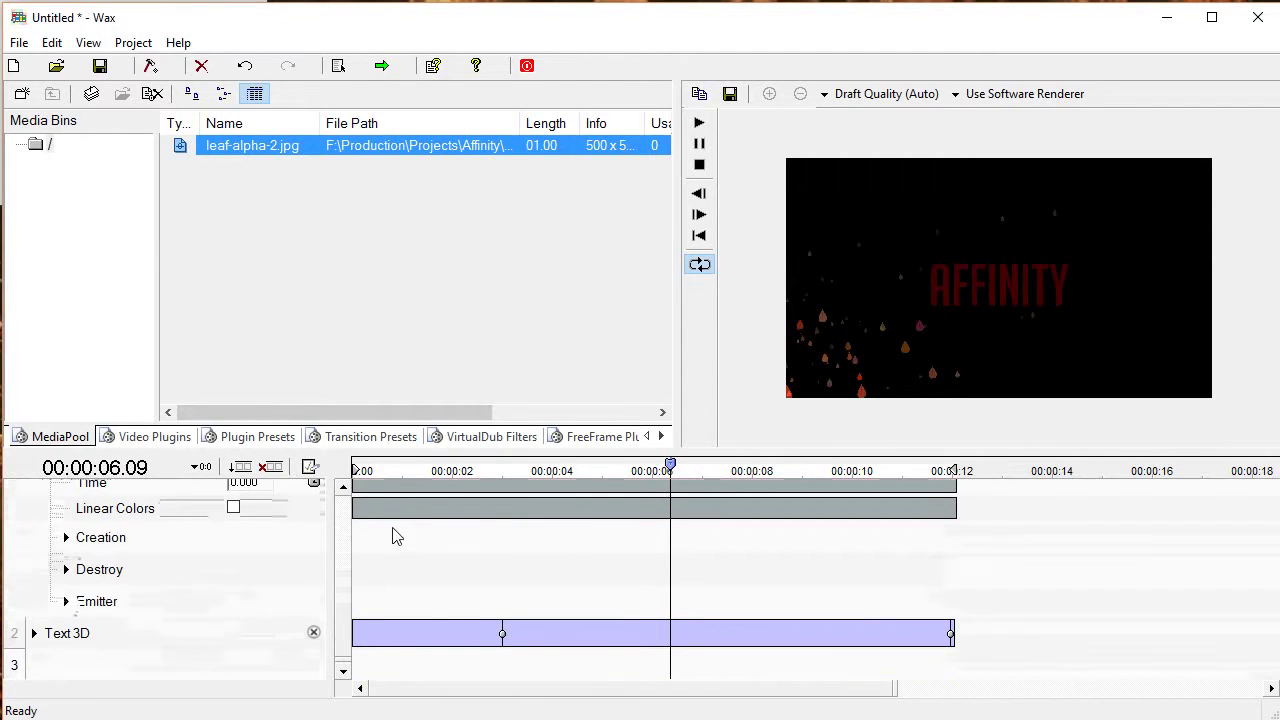
click(67, 538)
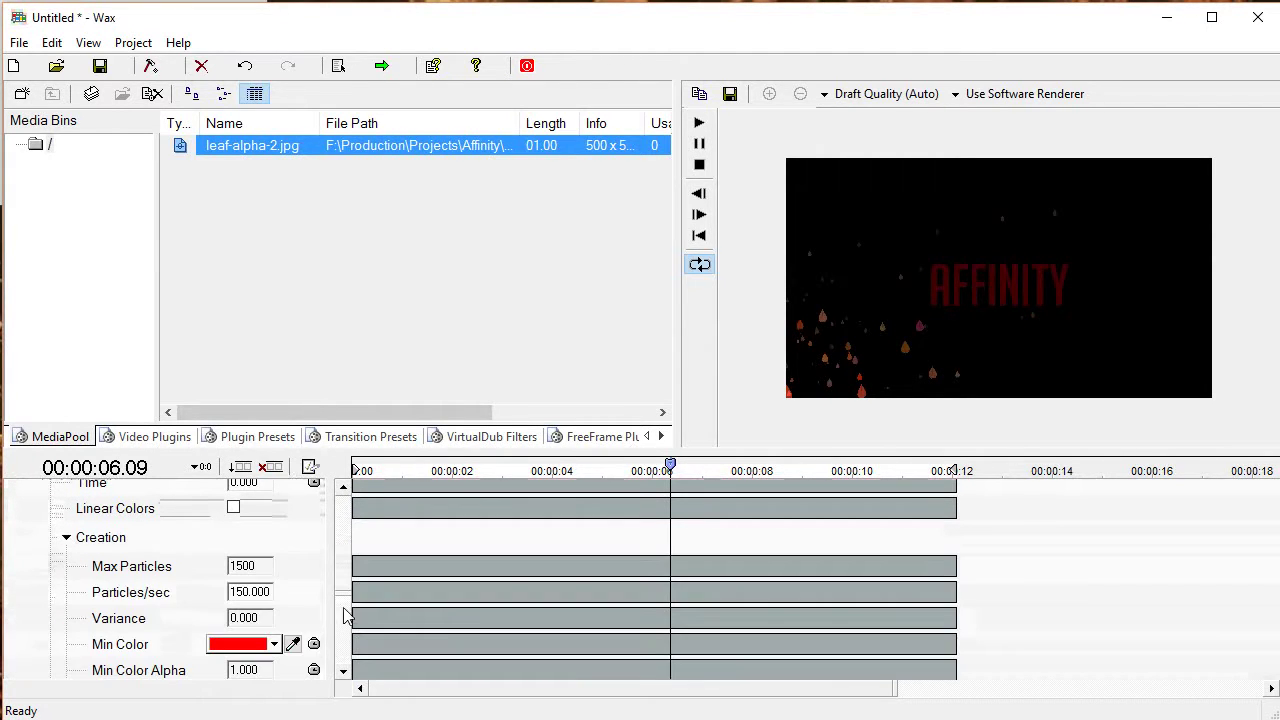
mouse_move(341, 570)
mouse_down()
mouse_move(341, 630)
mouse_move(341, 580)
mouse_up()
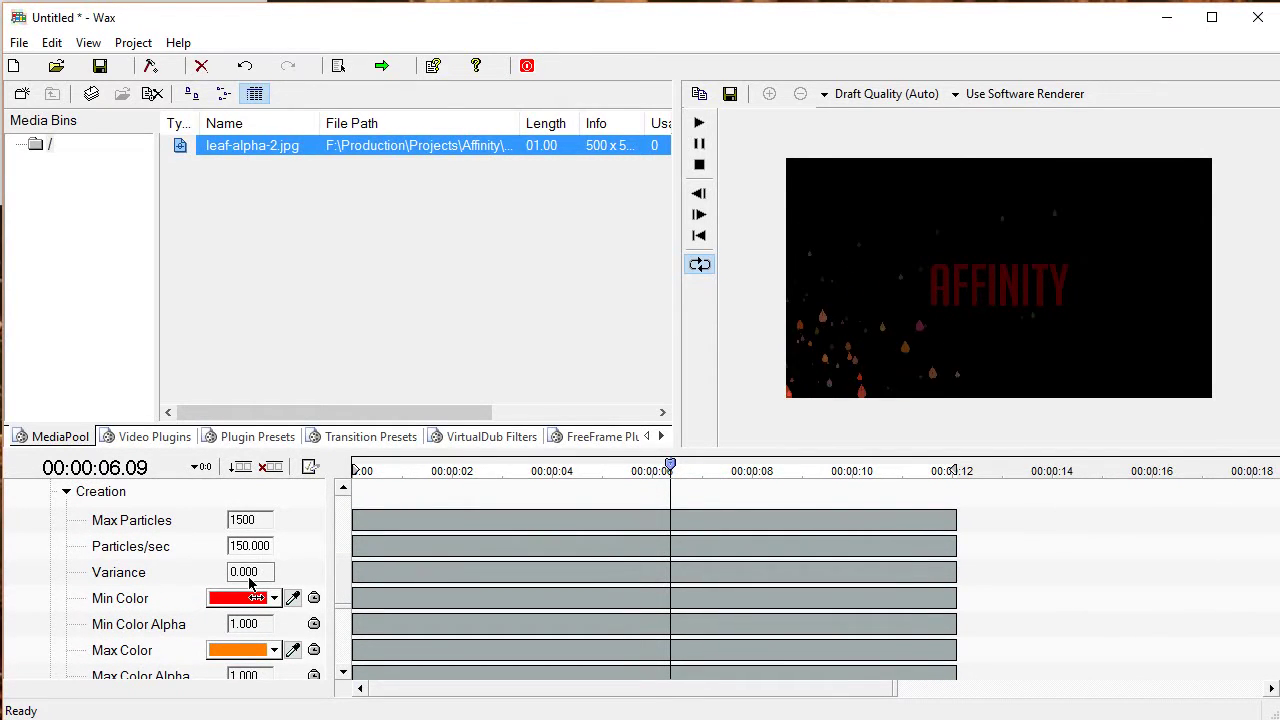
drag(250, 584, 272, 583)
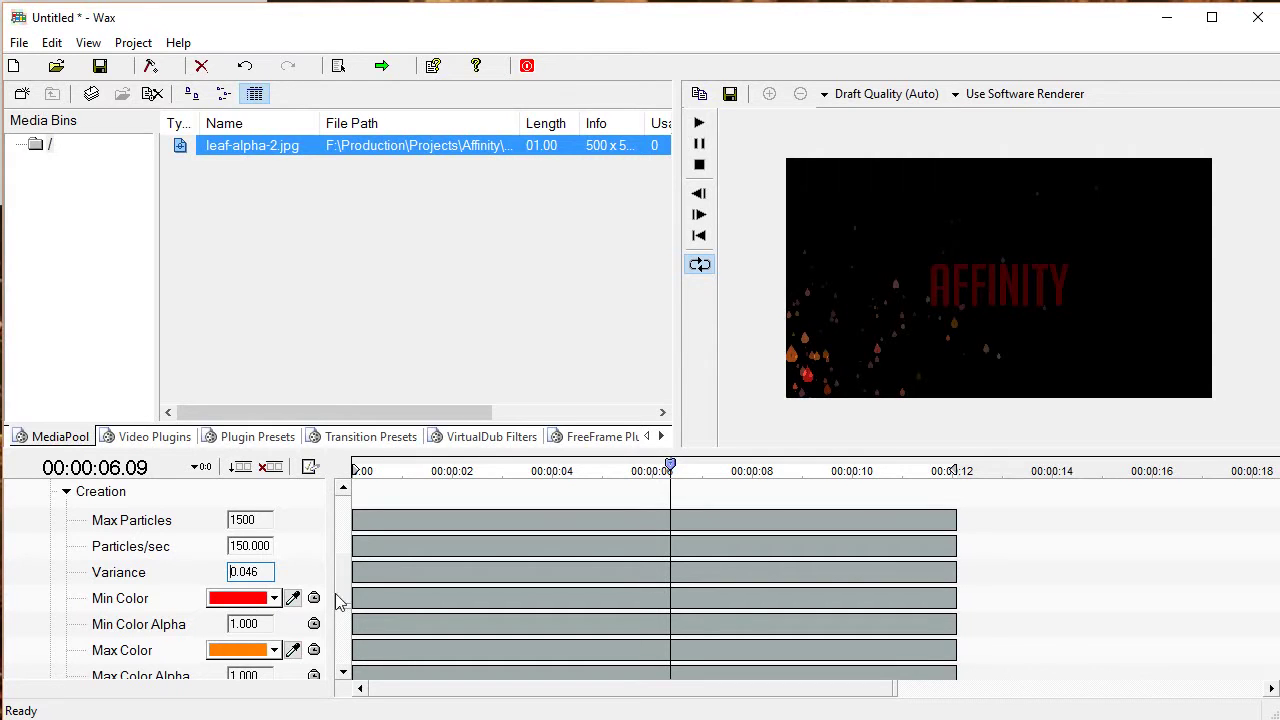
mouse_move(551, 466)
mouse_down()
mouse_move(512, 466)
mouse_move(565, 466)
mouse_up()
Set the Emitter's Max Rotate to 4.561 and preview an earlier frame.
scroll(333, 570, up, 1)
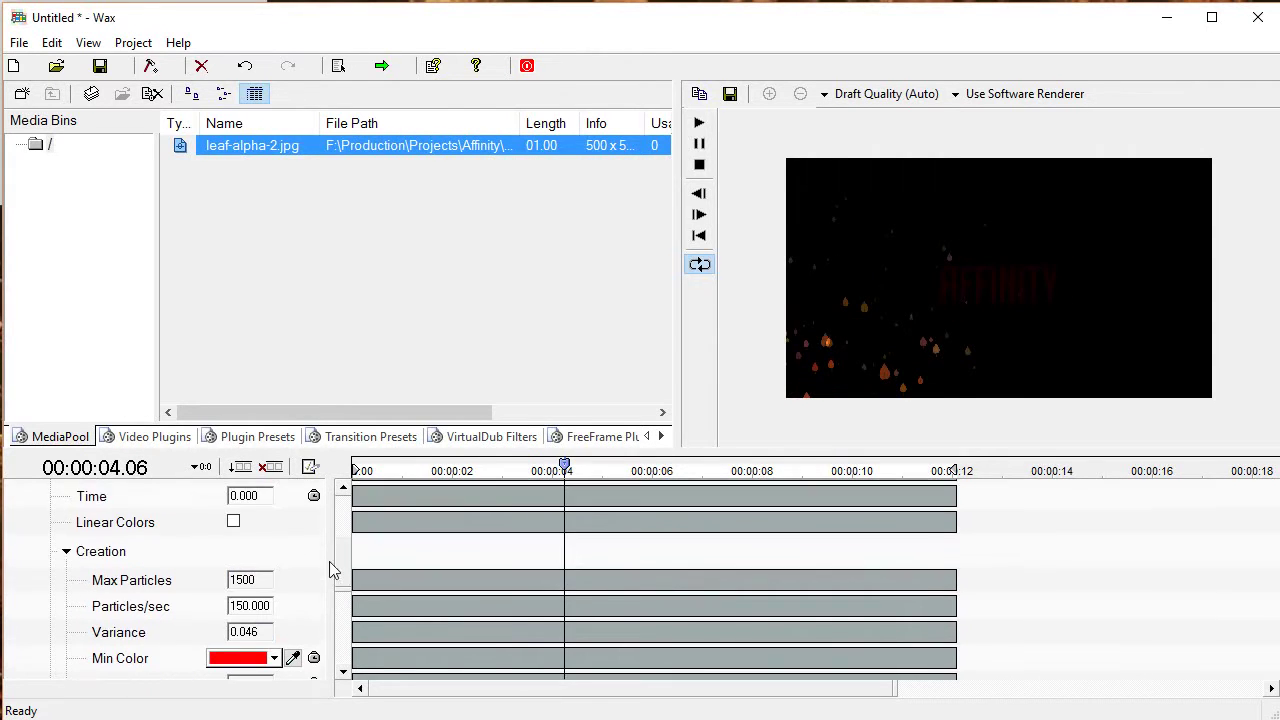
click(65, 551)
click(66, 615)
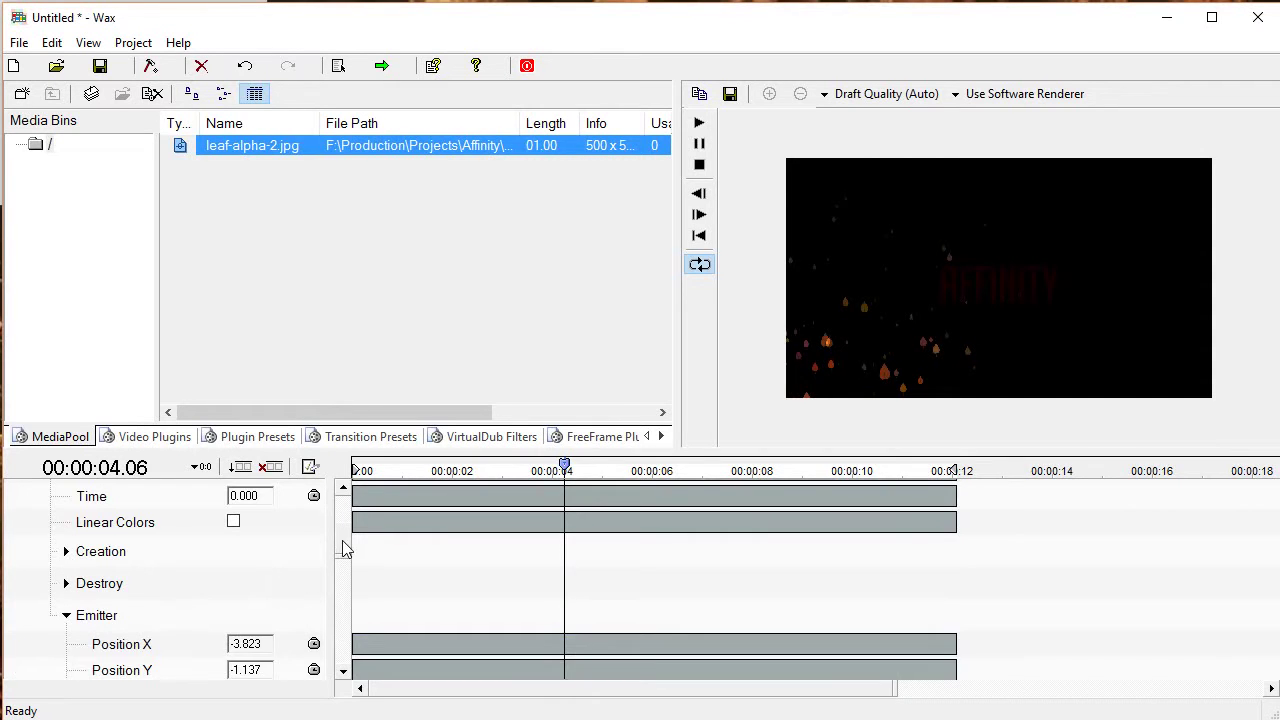
drag(343, 549, 255, 657)
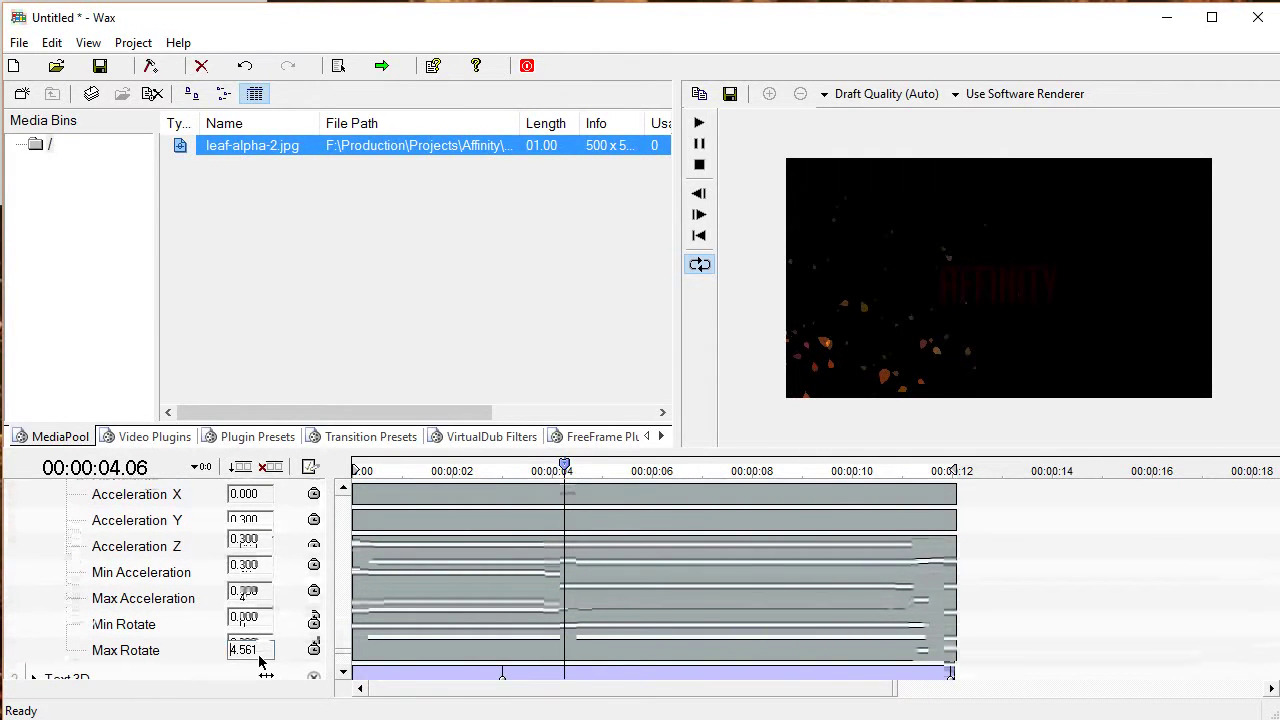
mouse_move(548, 470)
mouse_down()
mouse_move(470, 466)
mouse_move(546, 468)
mouse_up()
Shrink the timeline and widen the preview pane, then rewind to the start.
drag(819, 452, 815, 582)
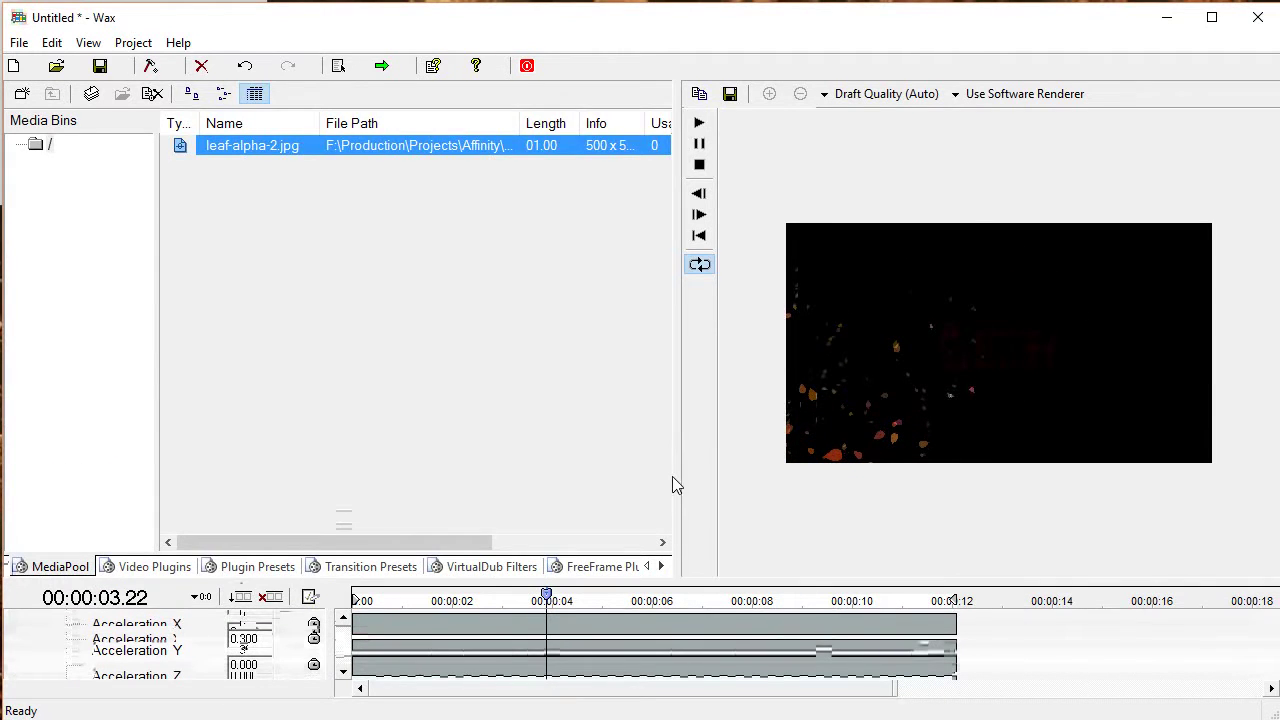
drag(674, 486, 389, 451)
drag(548, 597, 320, 590)
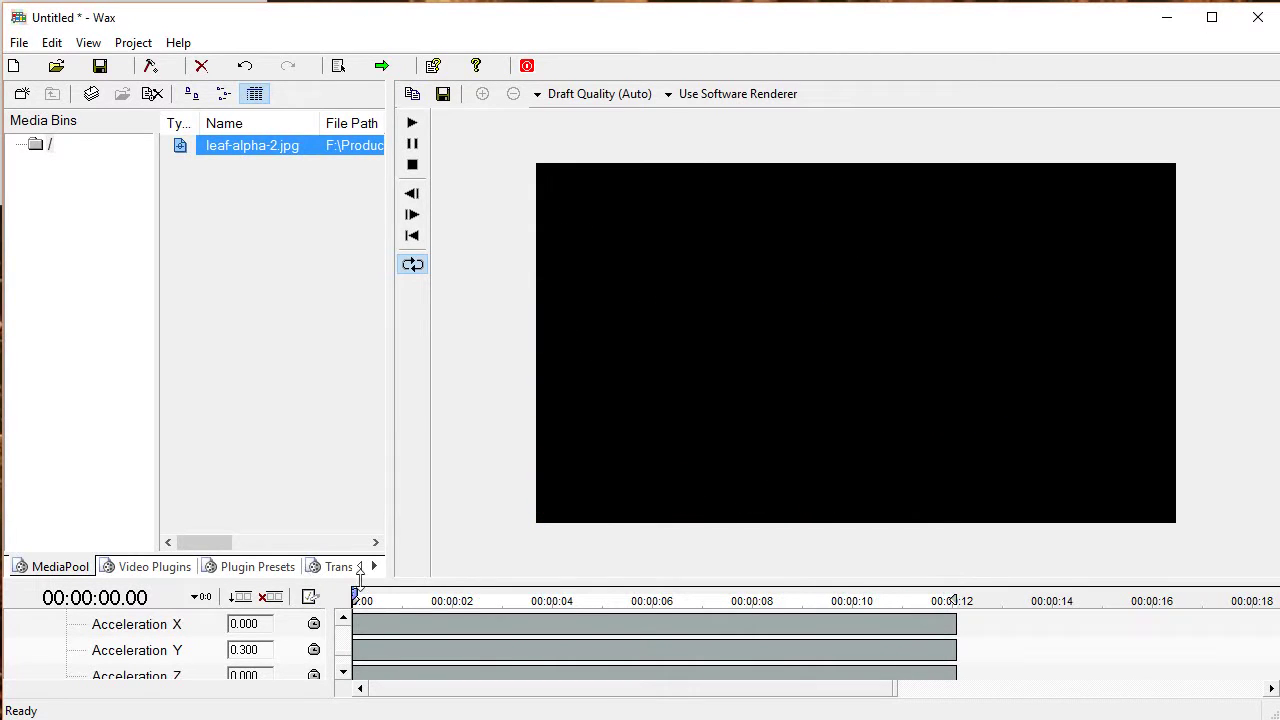
Restore the earlier timeline and media pool sizes and preview the leaves around 5 seconds.
drag(417, 583, 600, 400)
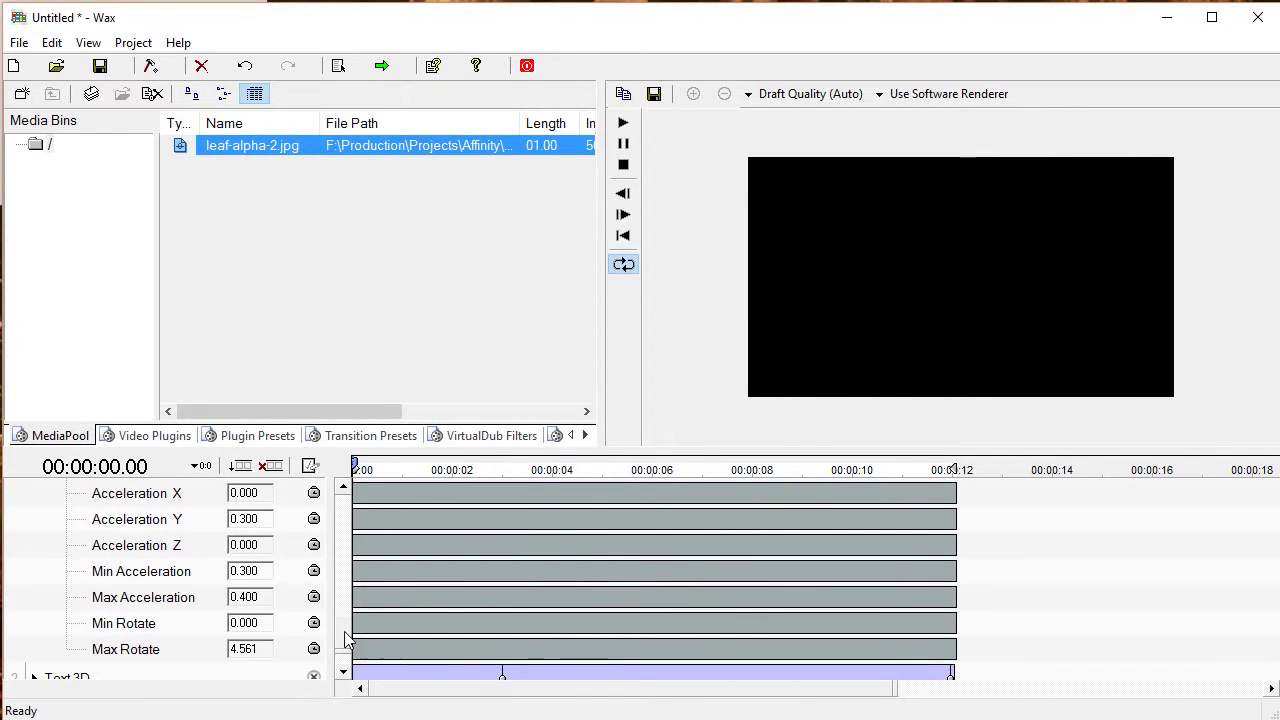
scroll(343, 612, up, 1)
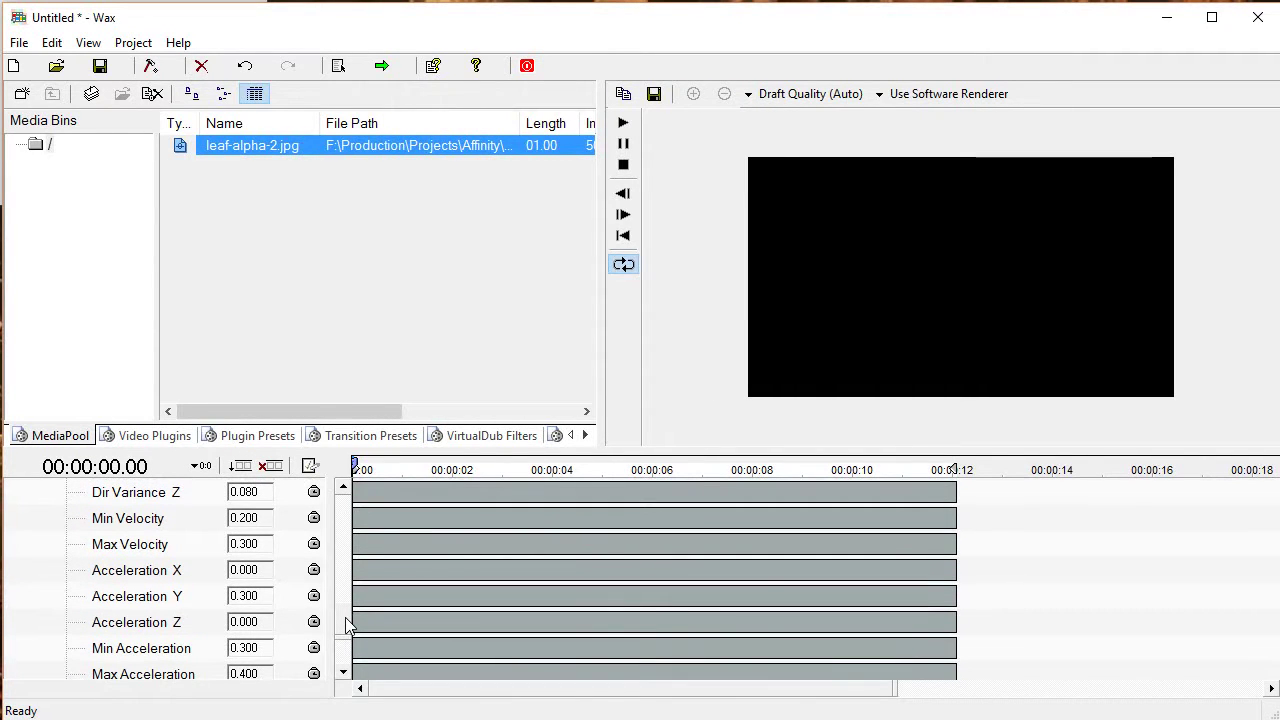
scroll(345, 625, down, 2)
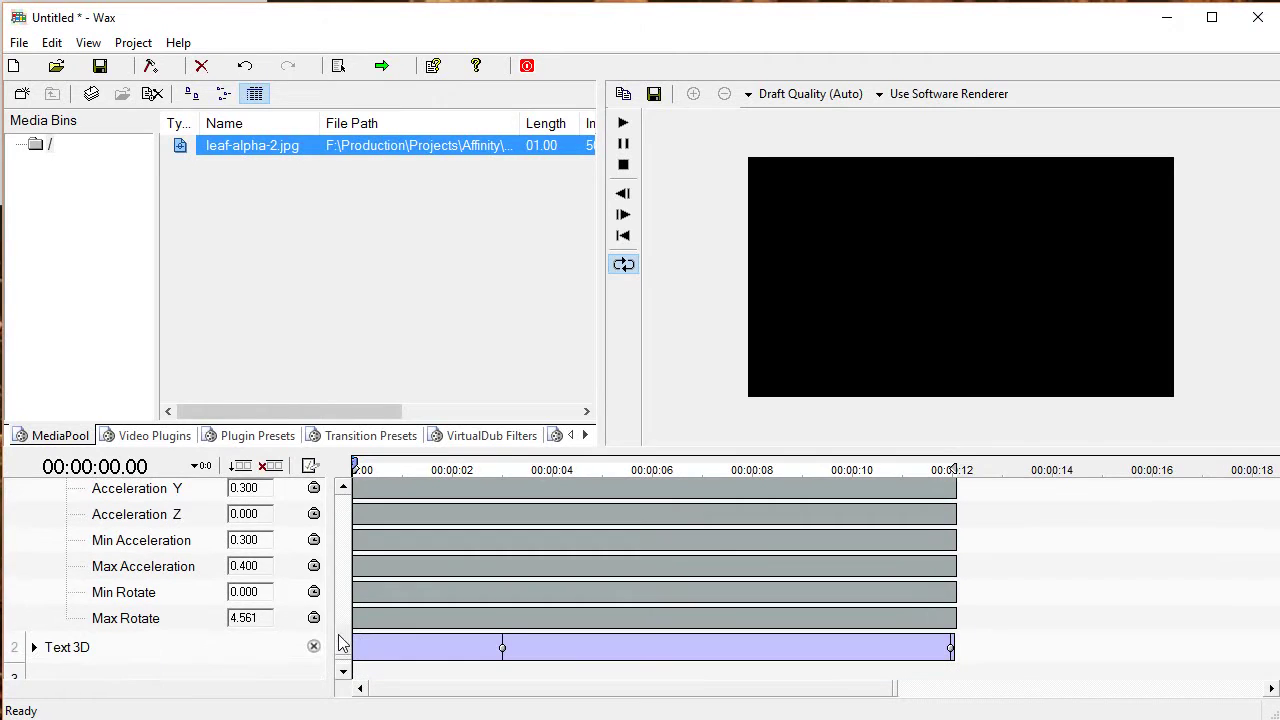
drag(395, 465, 621, 460)
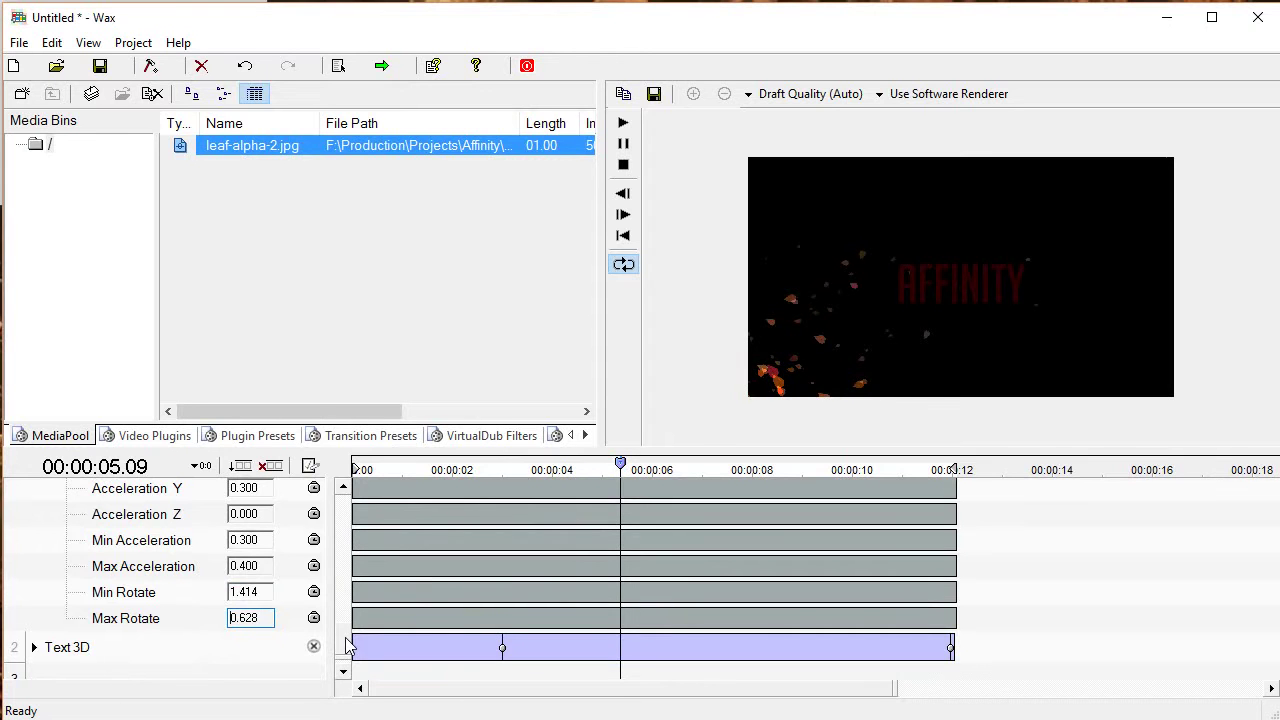
Widen the emitter Radius Y to 0.853 and scrub to check the wider emitter.
scroll(346, 647, up, 6)
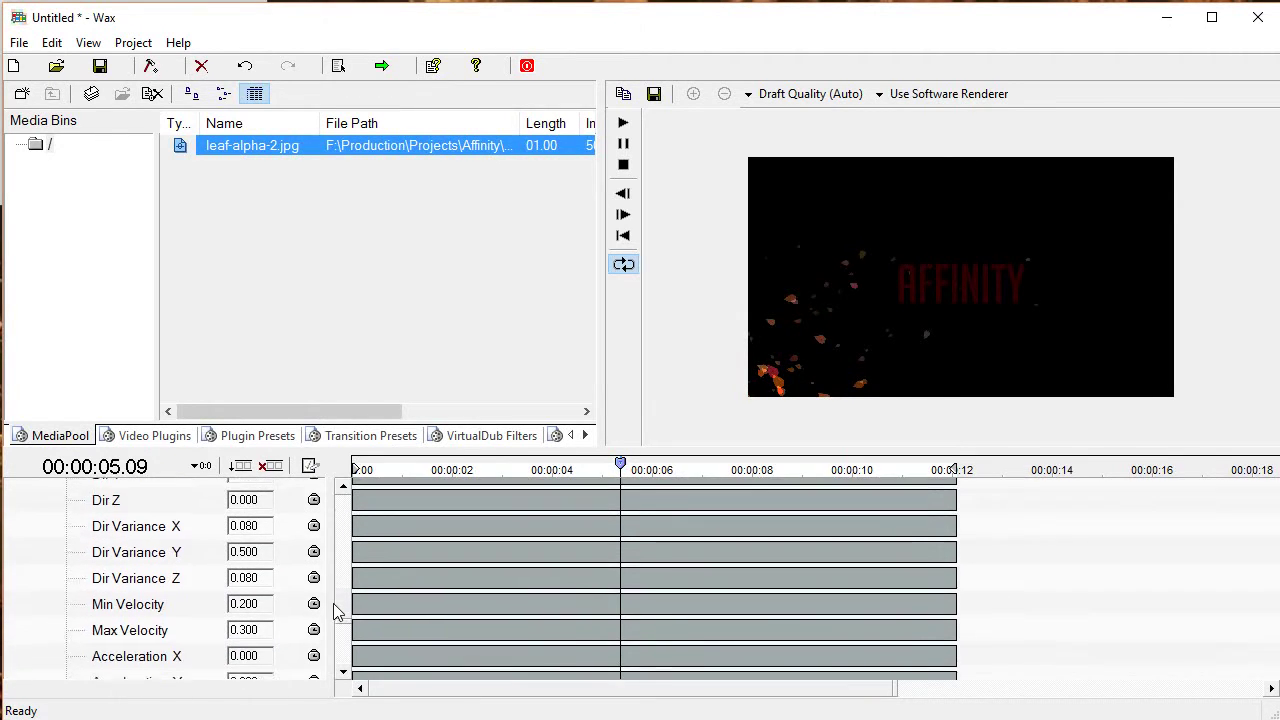
scroll(336, 612, up, 6)
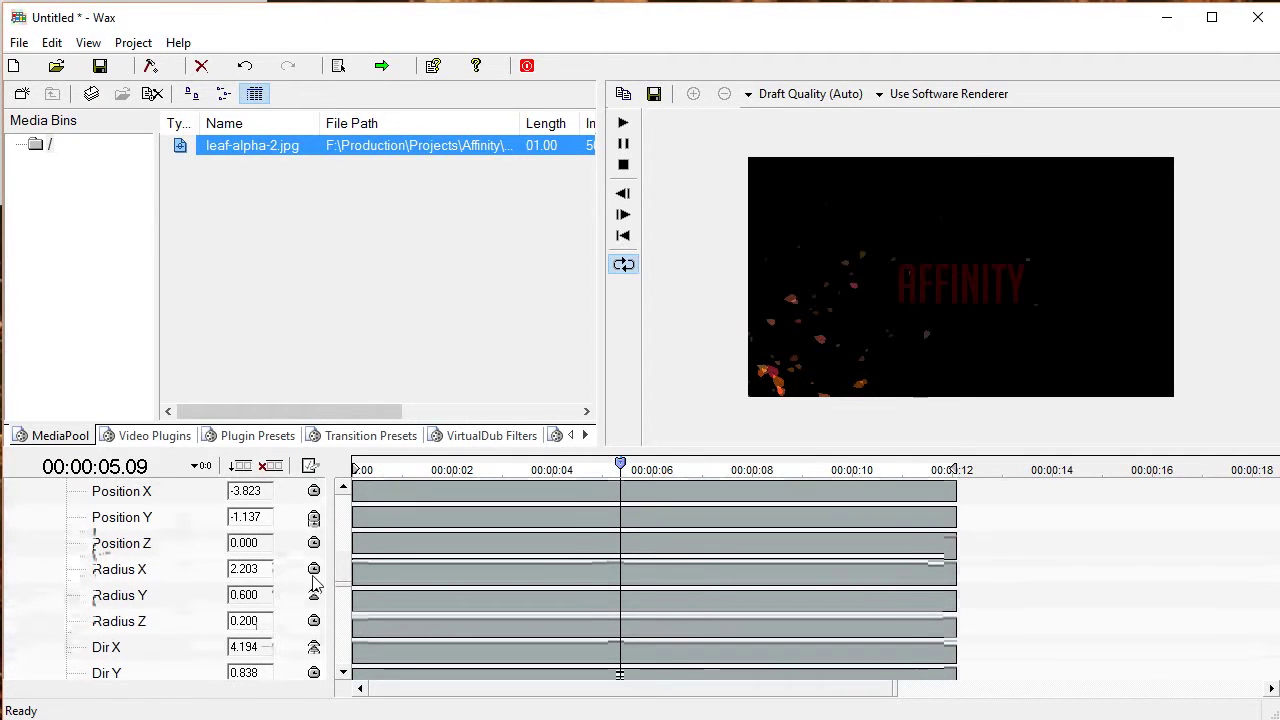
drag(270, 600, 259, 597)
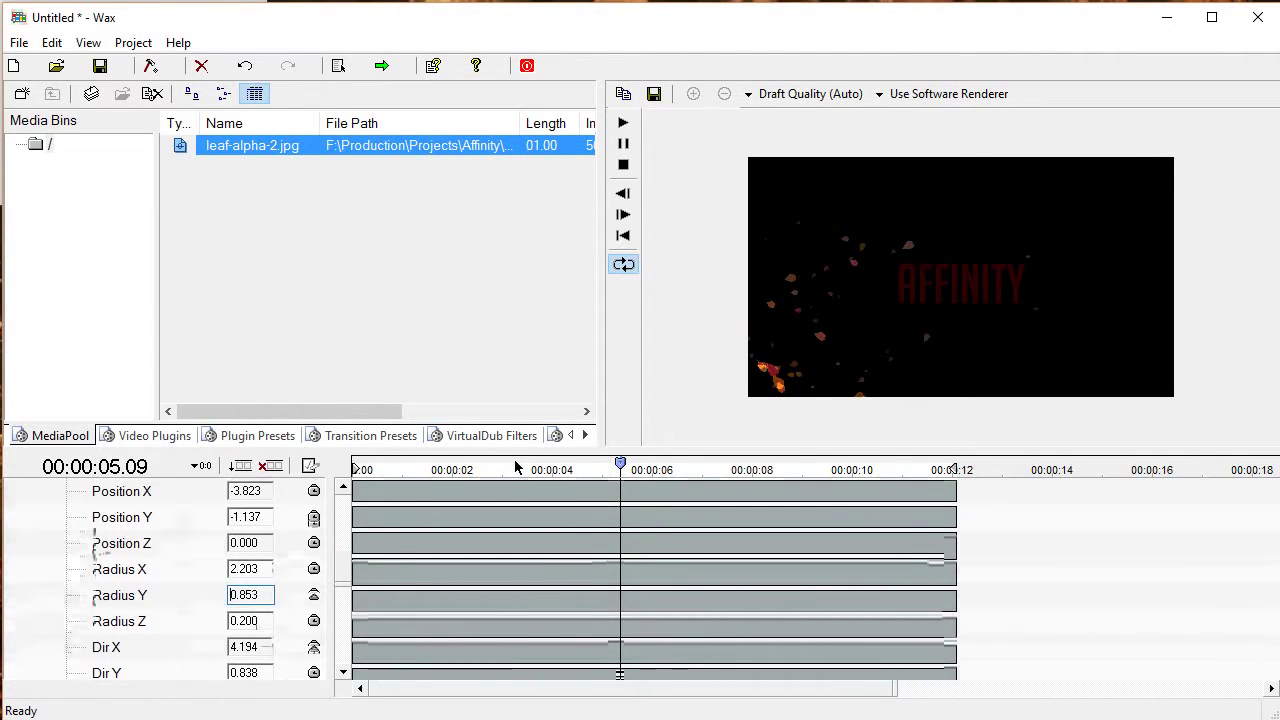
drag(517, 467, 608, 440)
Set the Destroy group's Max Size to 0.567 and preview frames between 4 and 7 seconds.
scroll(343, 558, up, 2)
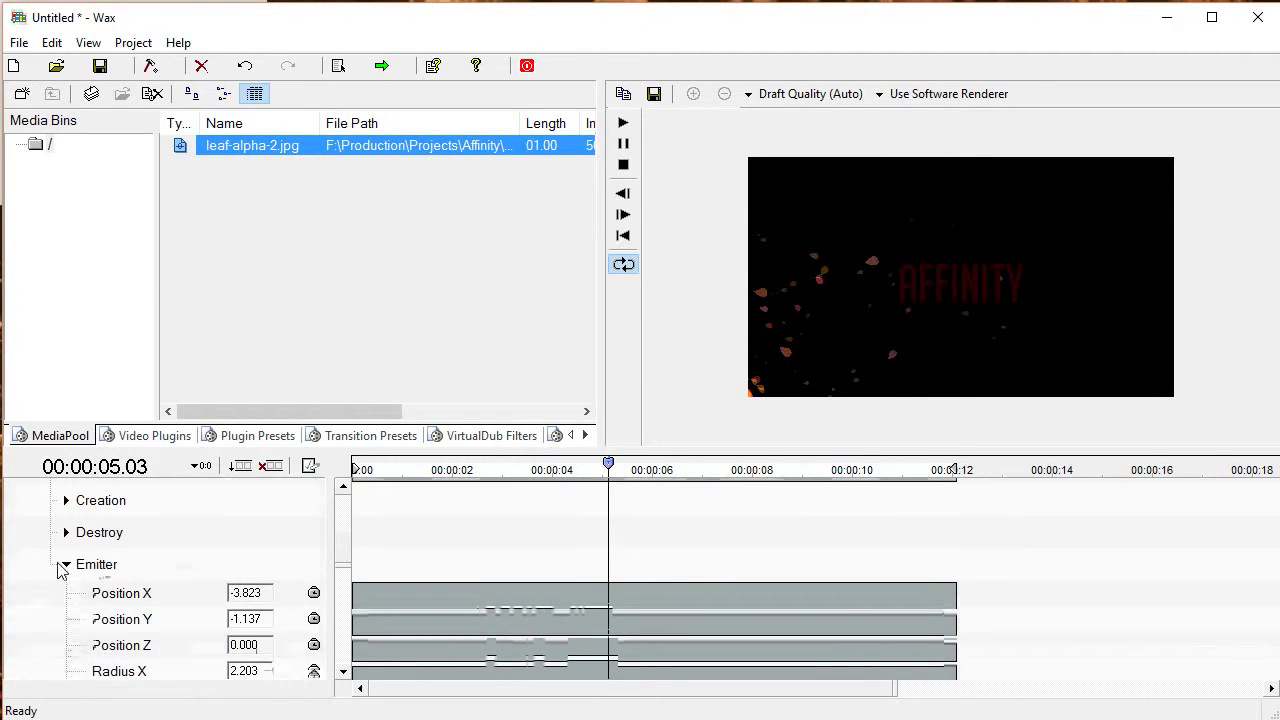
click(63, 566)
click(67, 537)
scroll(343, 600, down, 3)
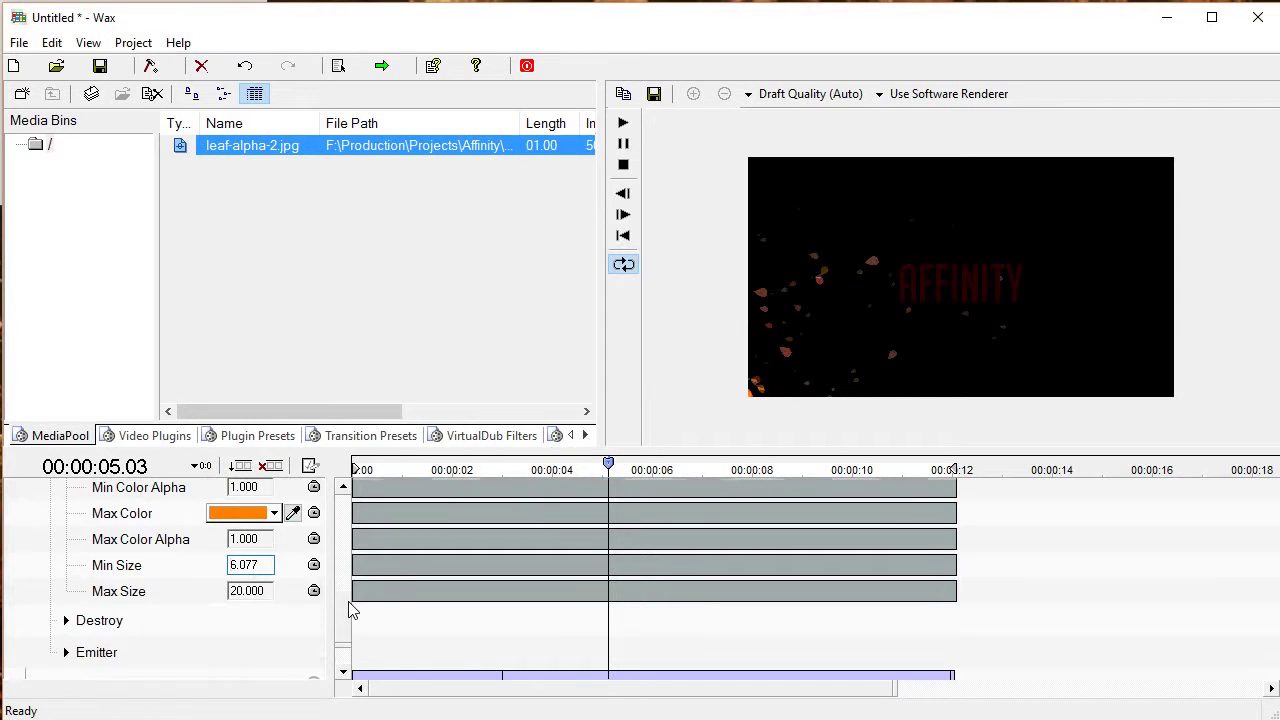
scroll(312, 576, up, 2)
scroll(250, 590, up, 1)
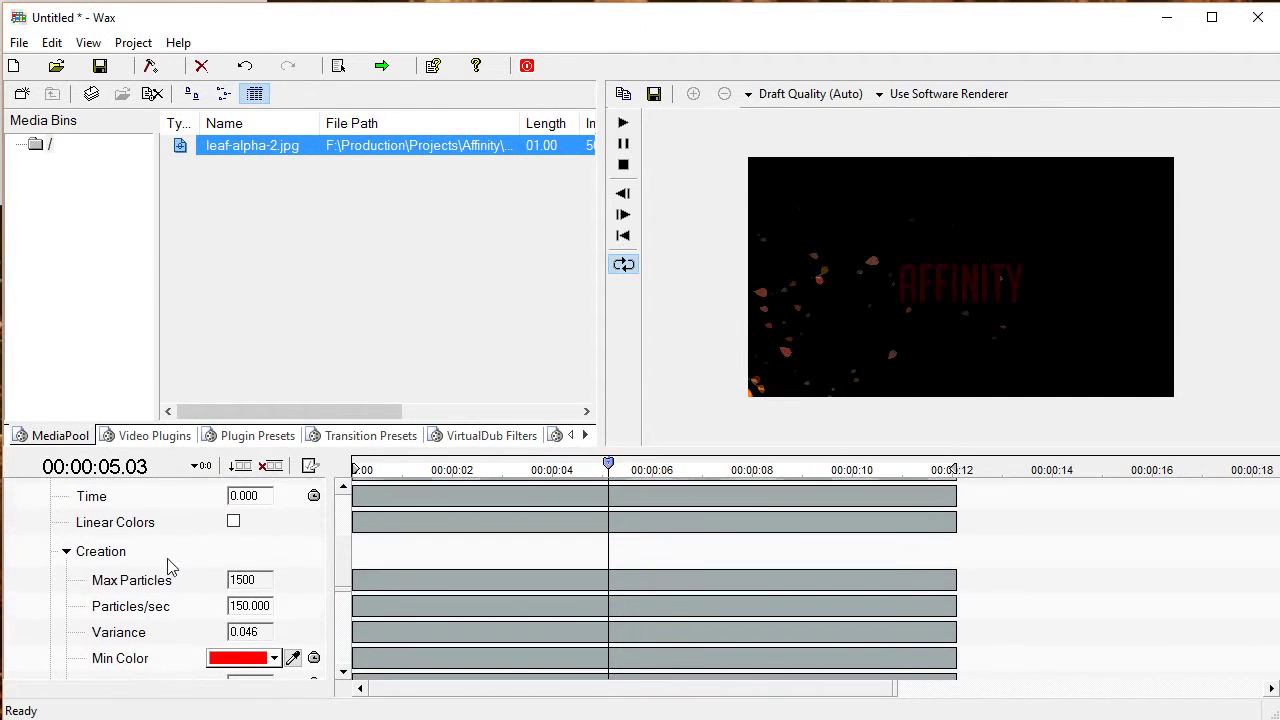
click(64, 552)
click(67, 583)
scroll(338, 590, down, 5)
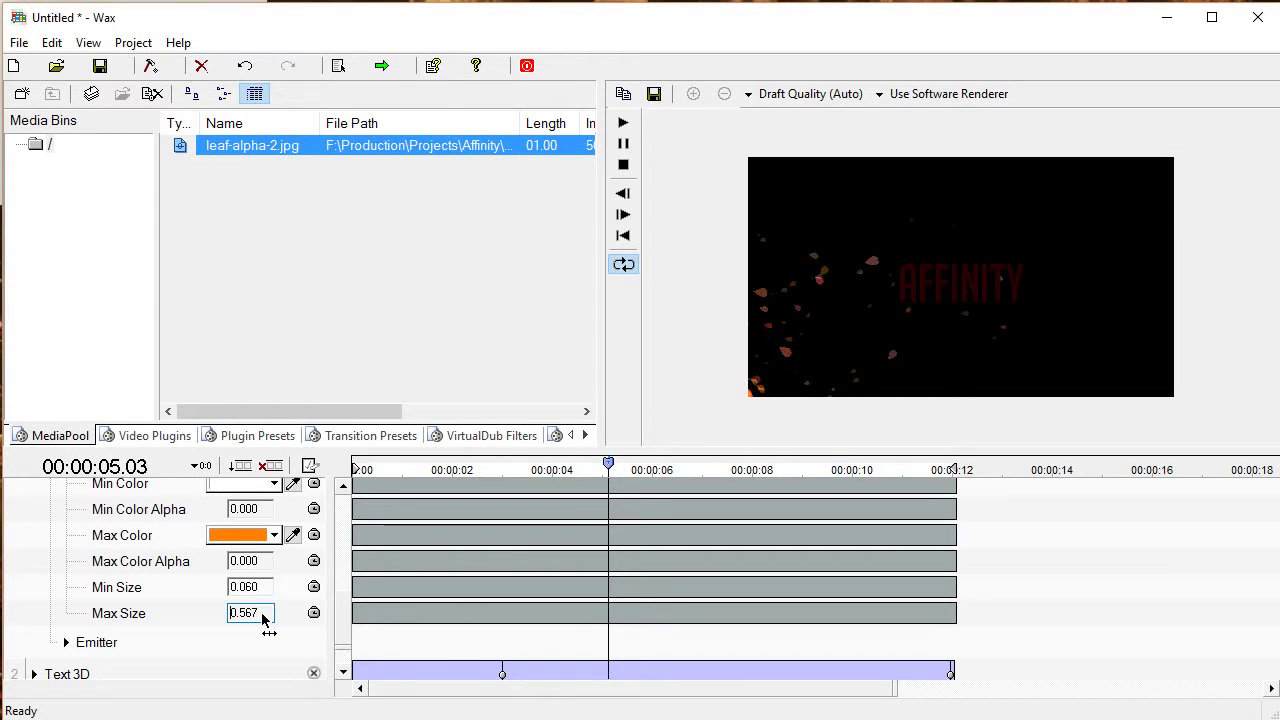
drag(593, 470, 394, 458)
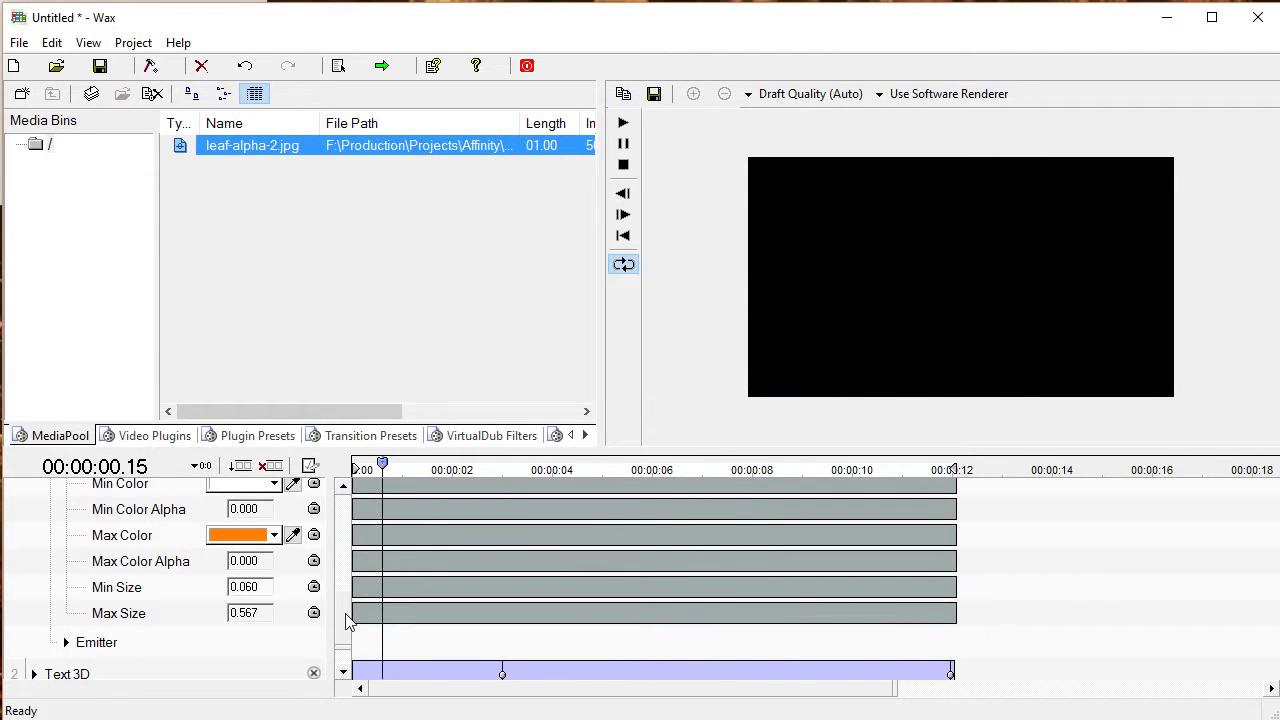
Collapse the leaf-alpha-2.jpg track and play the animation from the start to review it.
drag(340, 638, 333, 500)
click(48, 525)
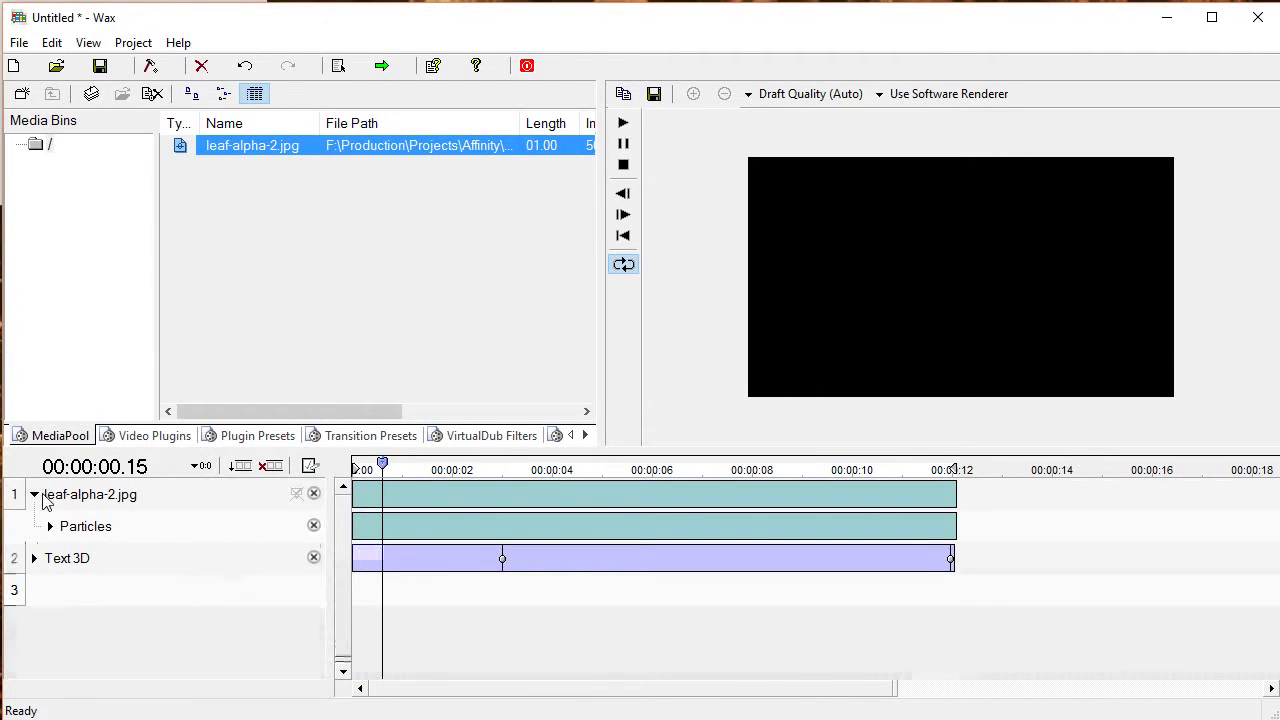
click(34, 494)
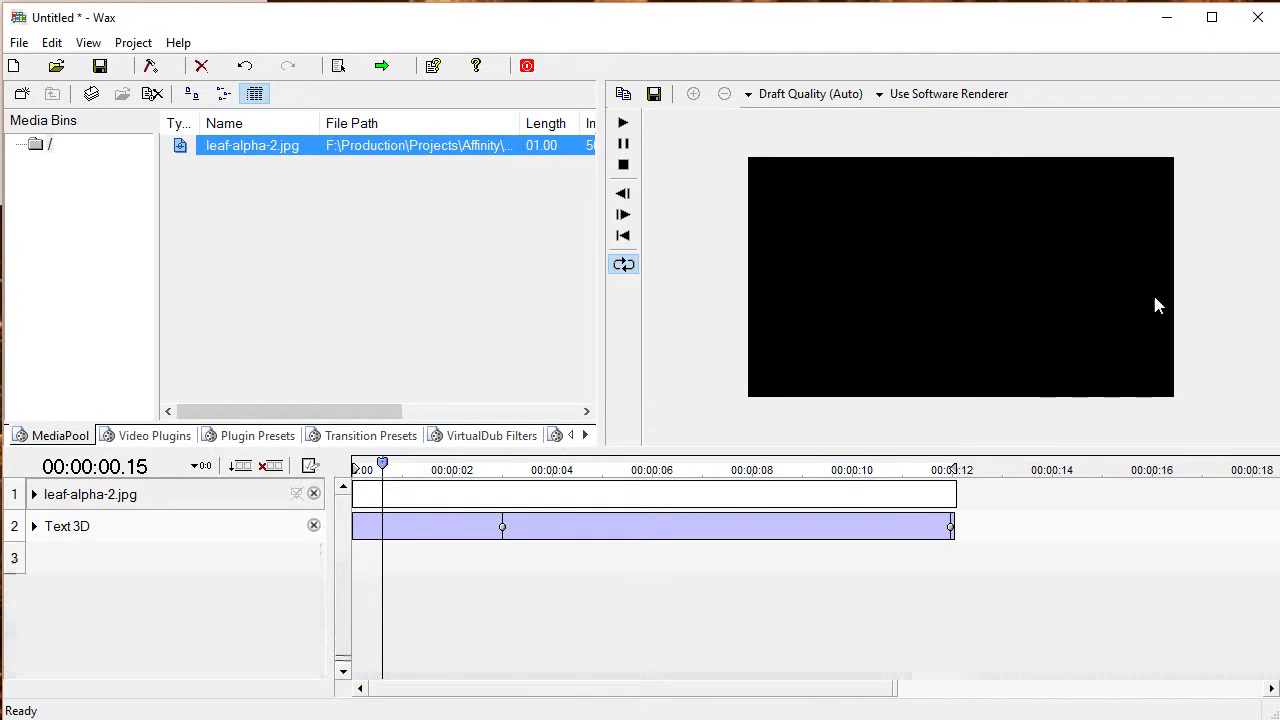
mouse_move(390, 470)
mouse_down()
mouse_move(405, 470)
mouse_move(357, 472)
mouse_up()
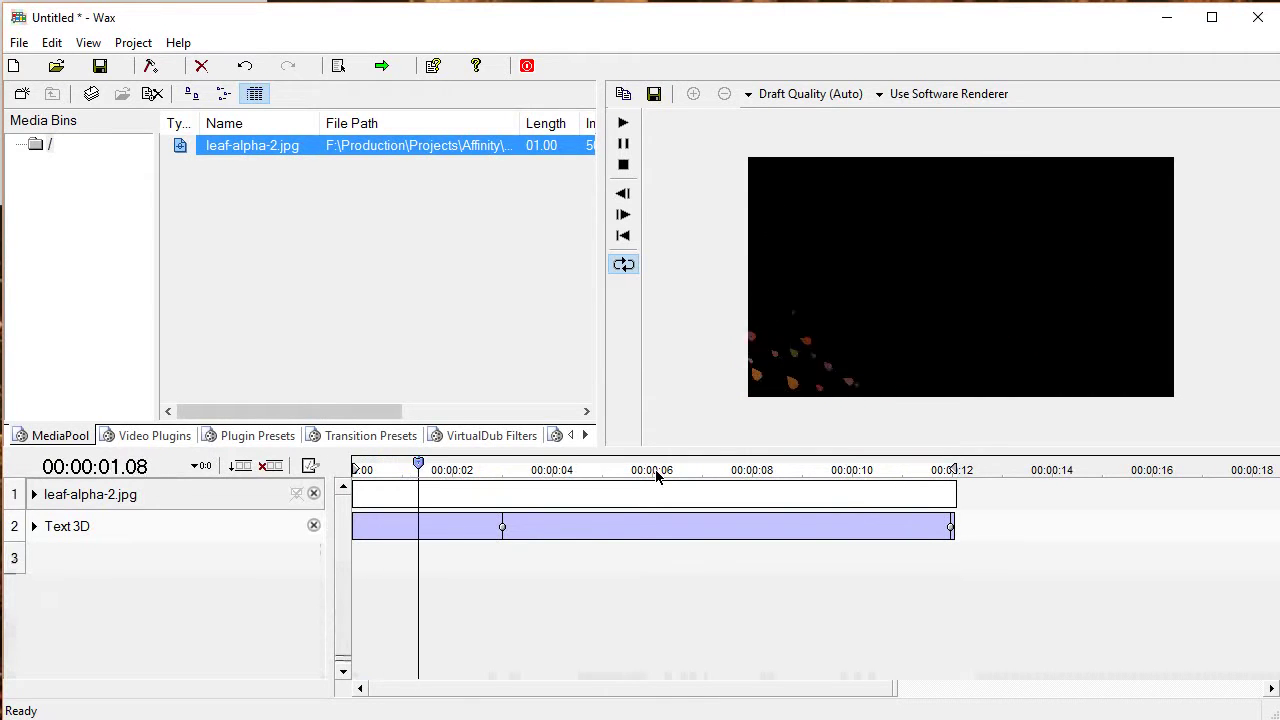
key(space)
Move the Text 3D end keyframe to about 10 seconds and play from 8 seconds to check.
drag(920, 495, 929, 495)
drag(879, 535, 858, 535)
click(769, 509)
key(space)
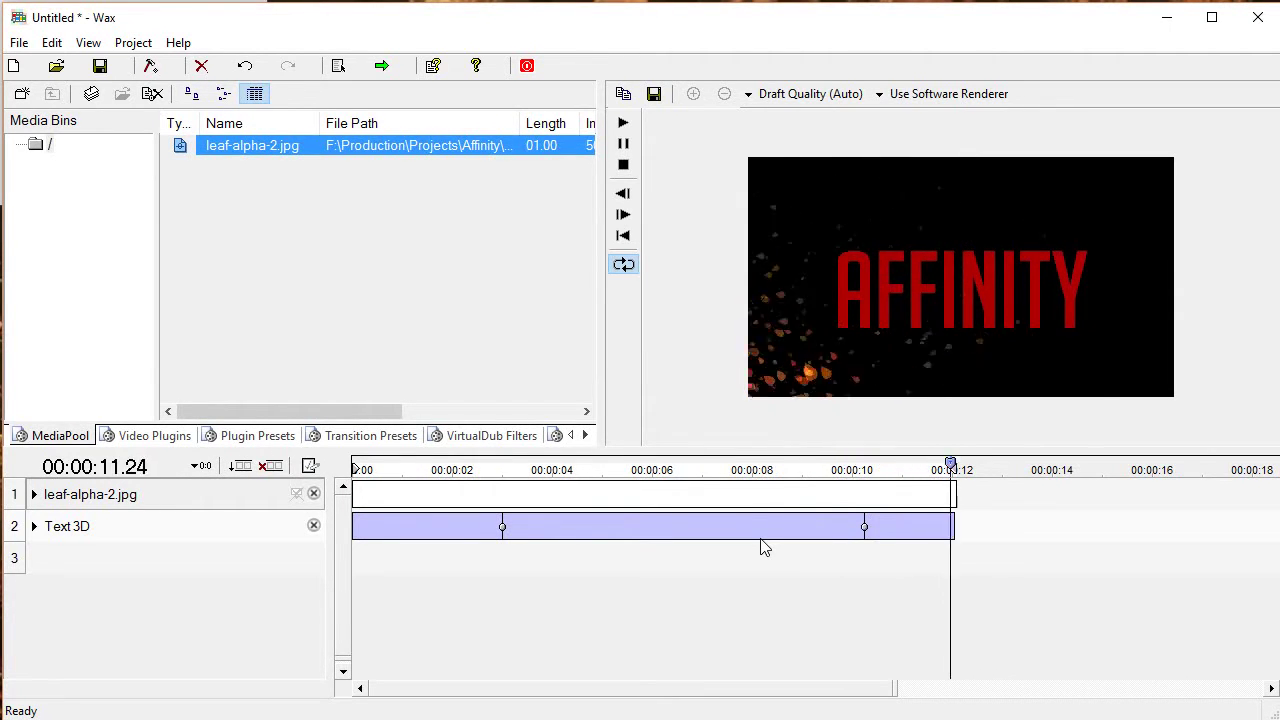
drag(766, 467, 831, 467)
Expand the leaf track's Particles settings and scrub through the animation to check the leaves.
click(35, 495)
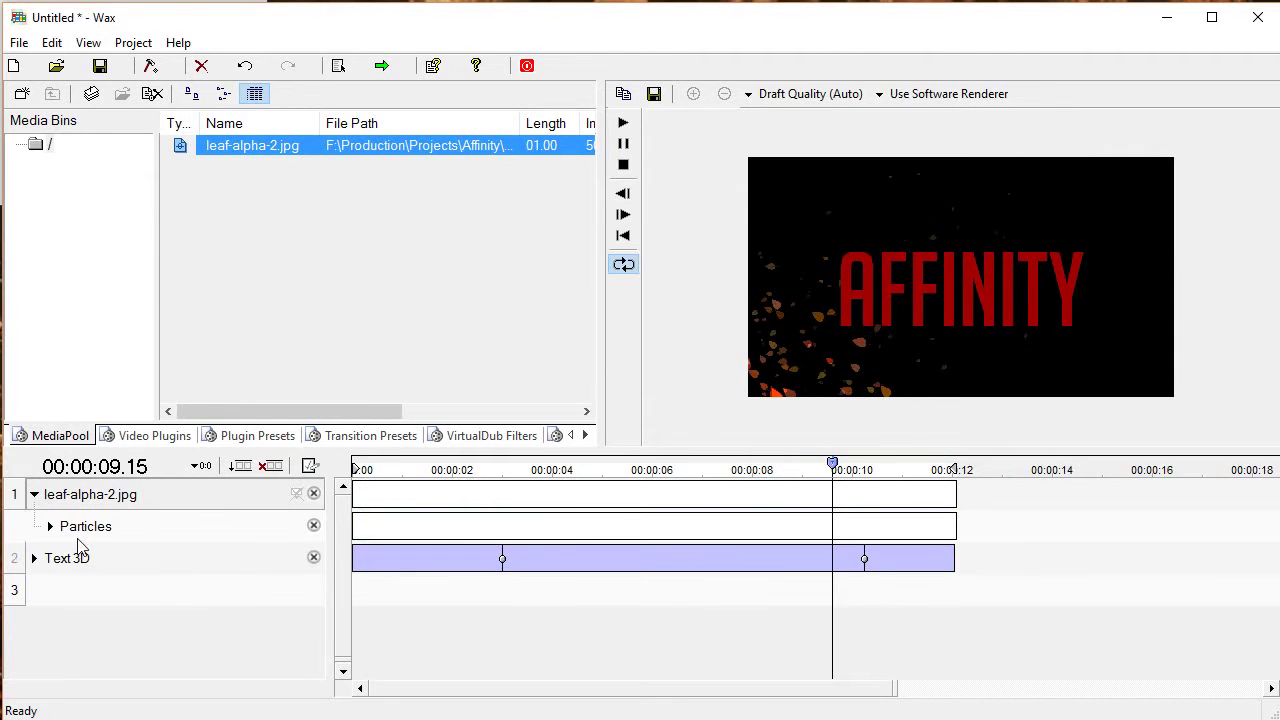
click(50, 526)
scroll(334, 600, down, 5)
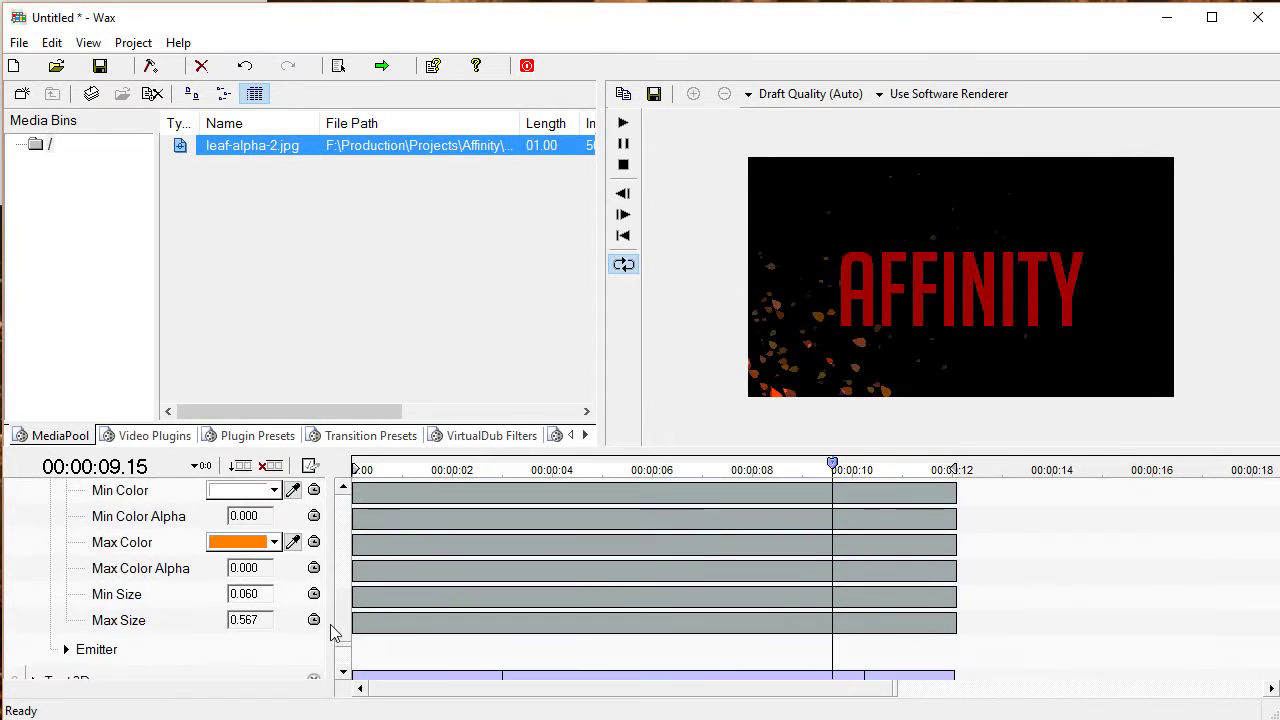
scroll(322, 615, up, 3)
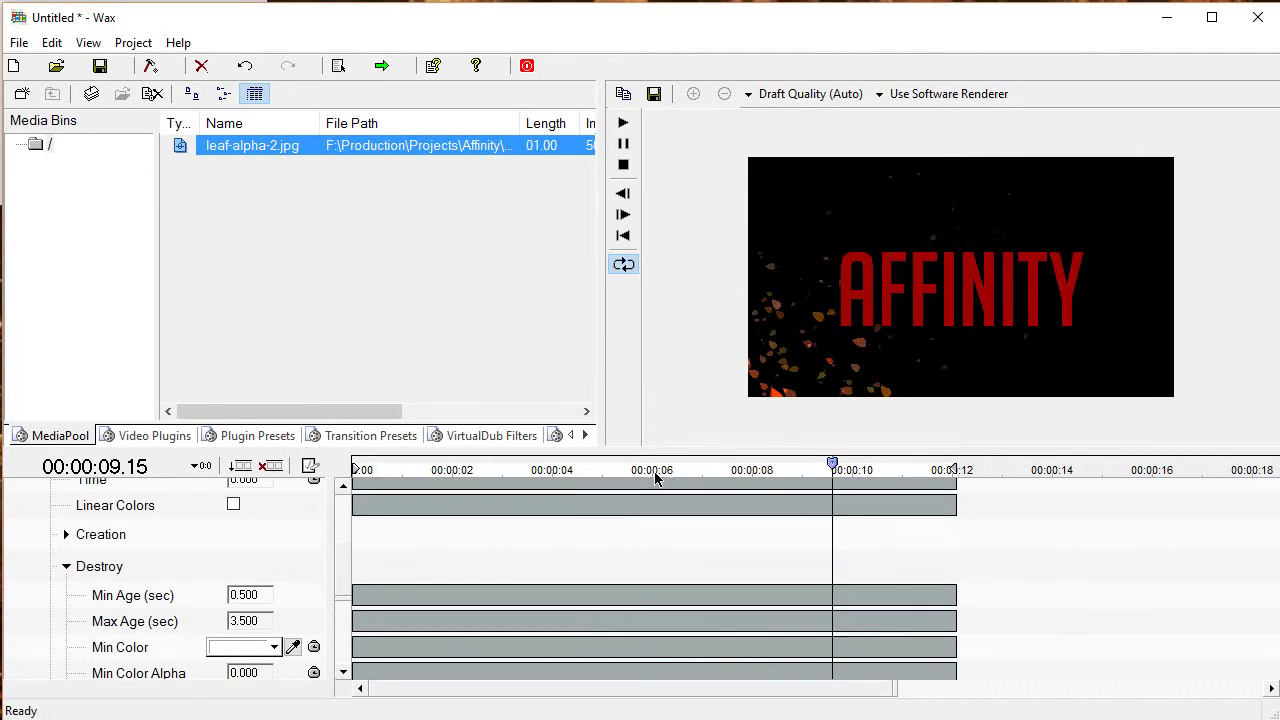
drag(826, 472, 894, 465)
scroll(338, 570, up, 3)
scroll(337, 563, down, 1)
Change the Max Particles value in the Creation settings and preview an earlier frame.
click(65, 598)
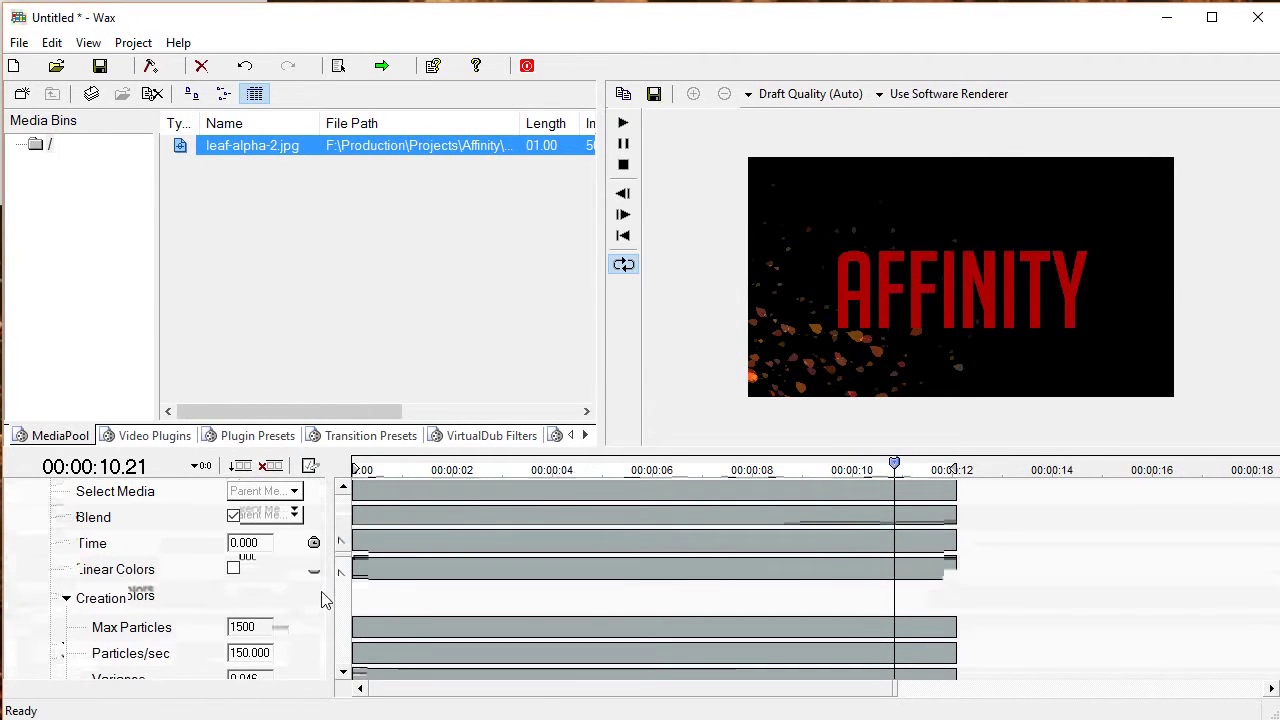
scroll(338, 562, down, 3)
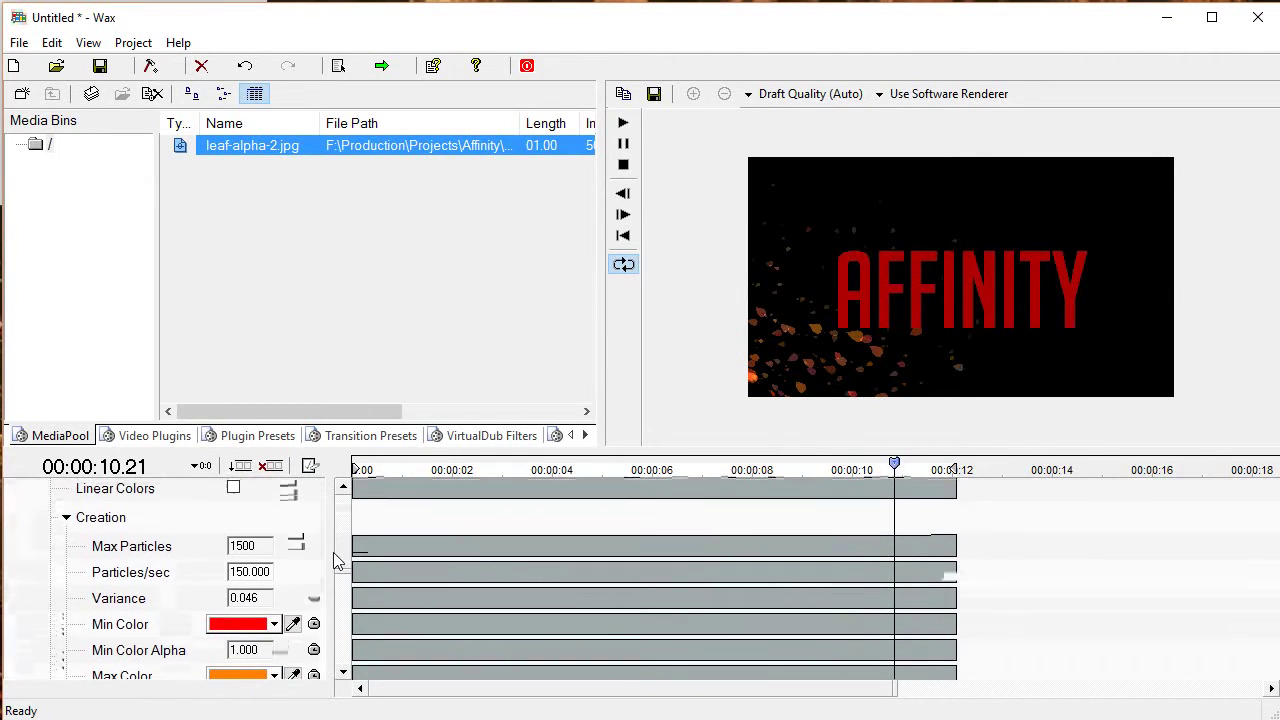
scroll(338, 563, down, 1)
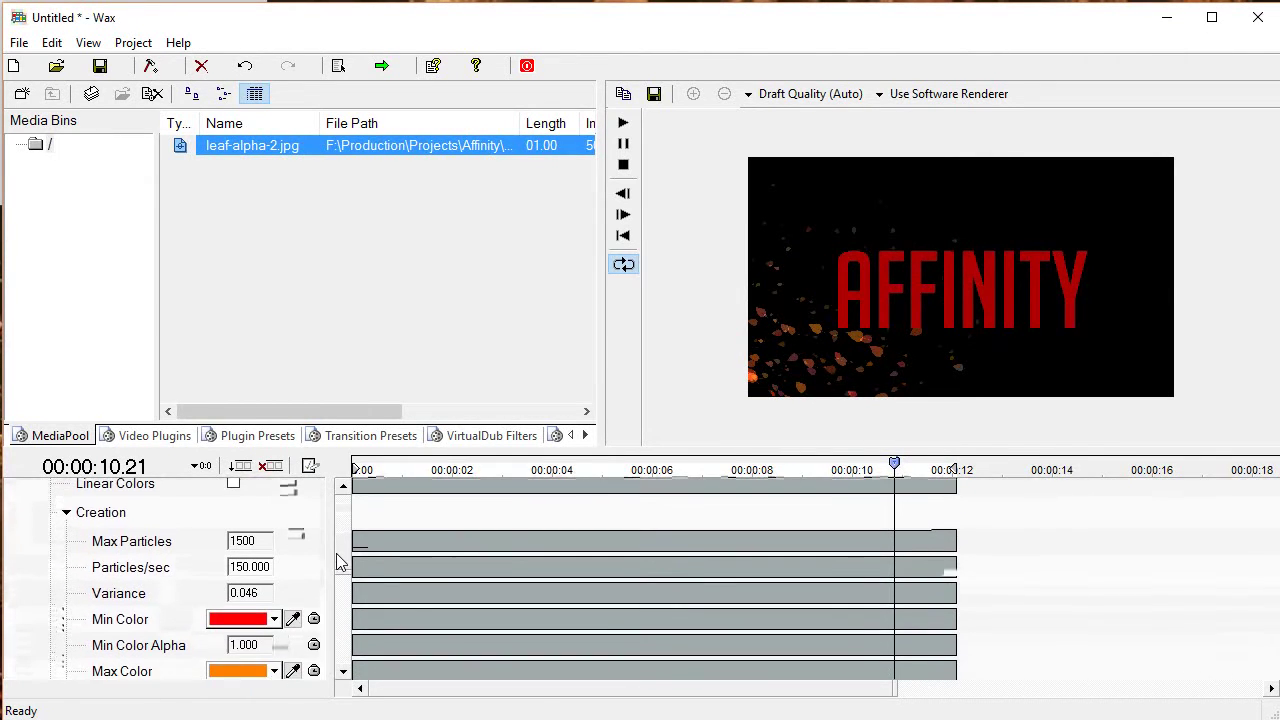
click(244, 541)
text(14000)
key(Return)
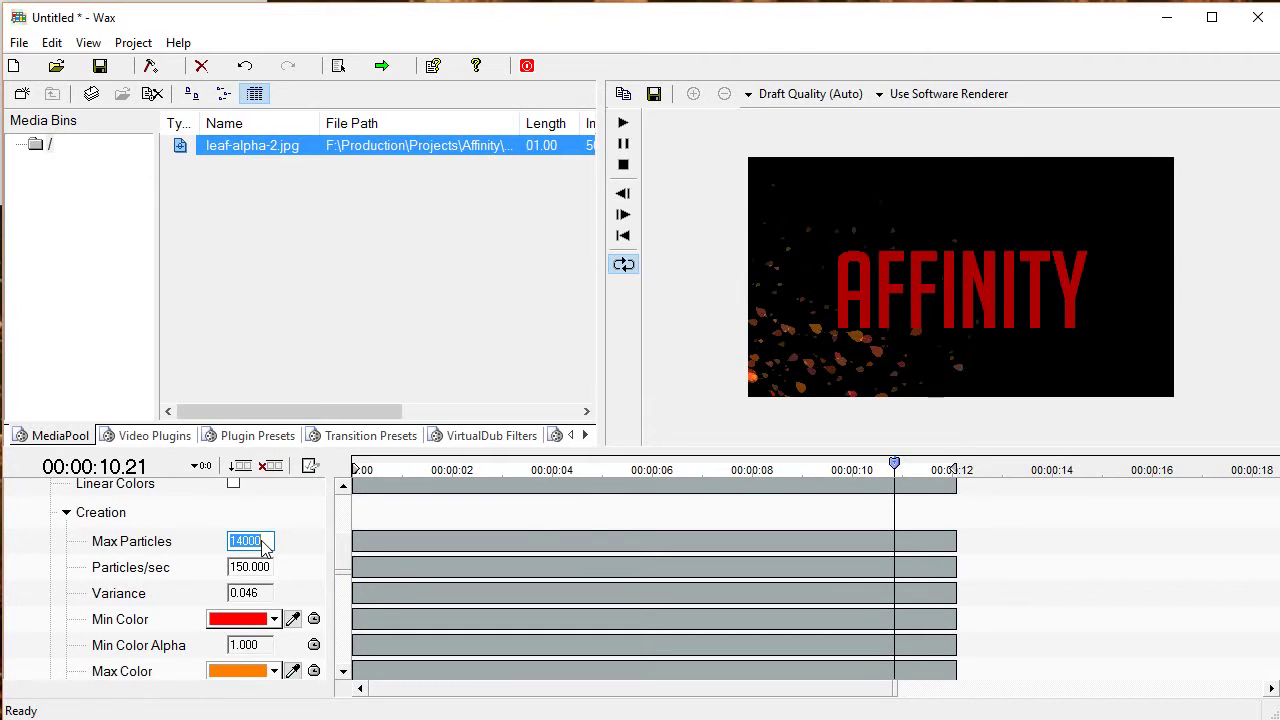
text(10)
drag(833, 462, 788, 500)
click(67, 514)
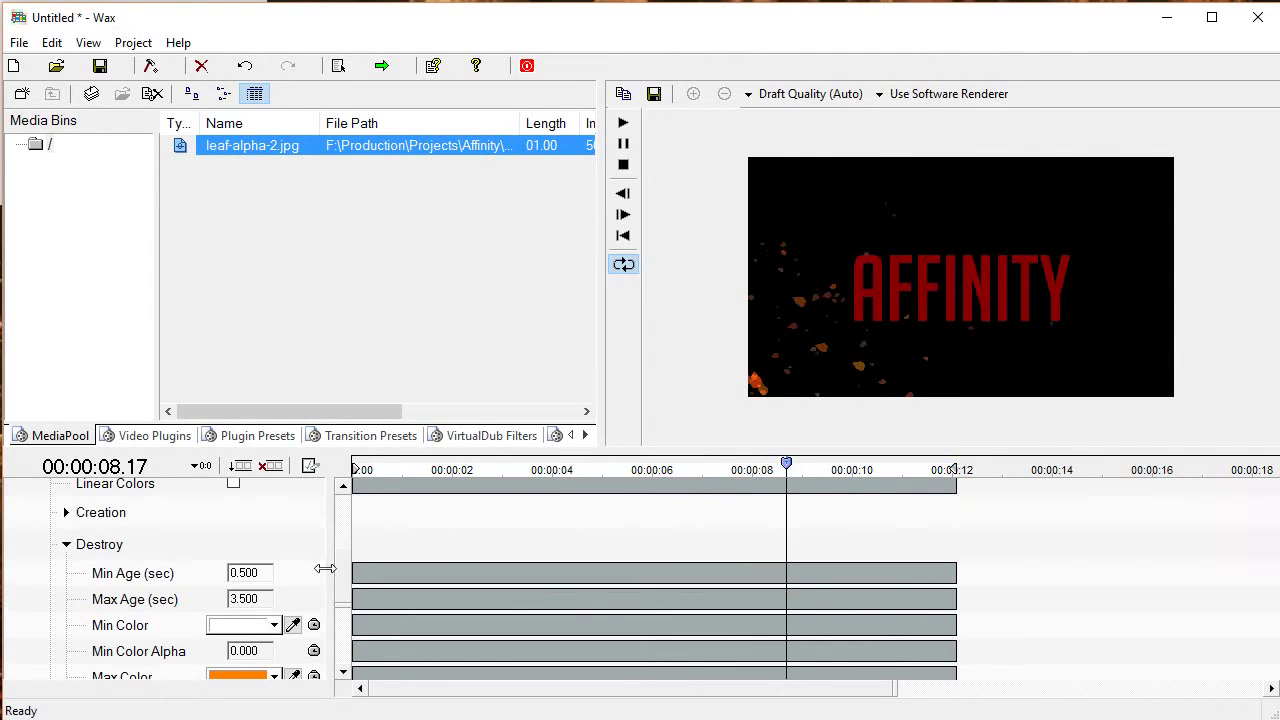
Collapse the leaf-alpha-2.jpg track and its Particles group, previewing around 10 seconds.
scroll(343, 566, up, 5)
click(50, 526)
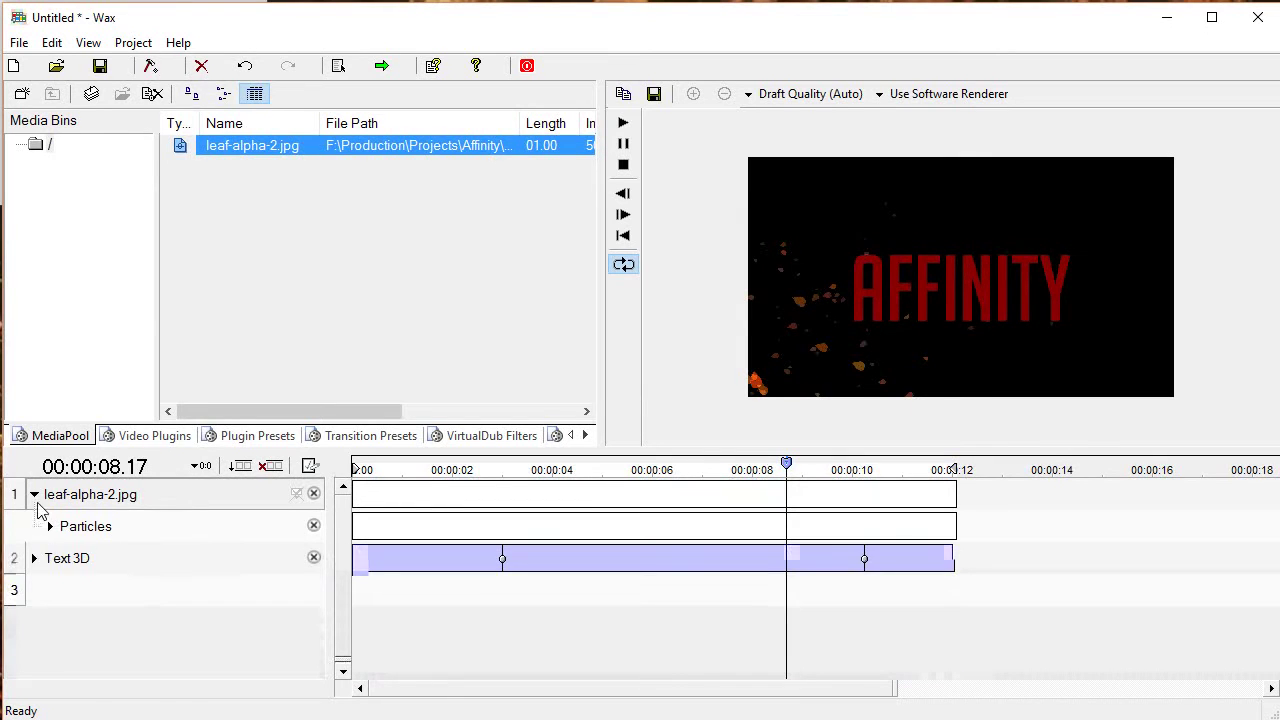
click(34, 494)
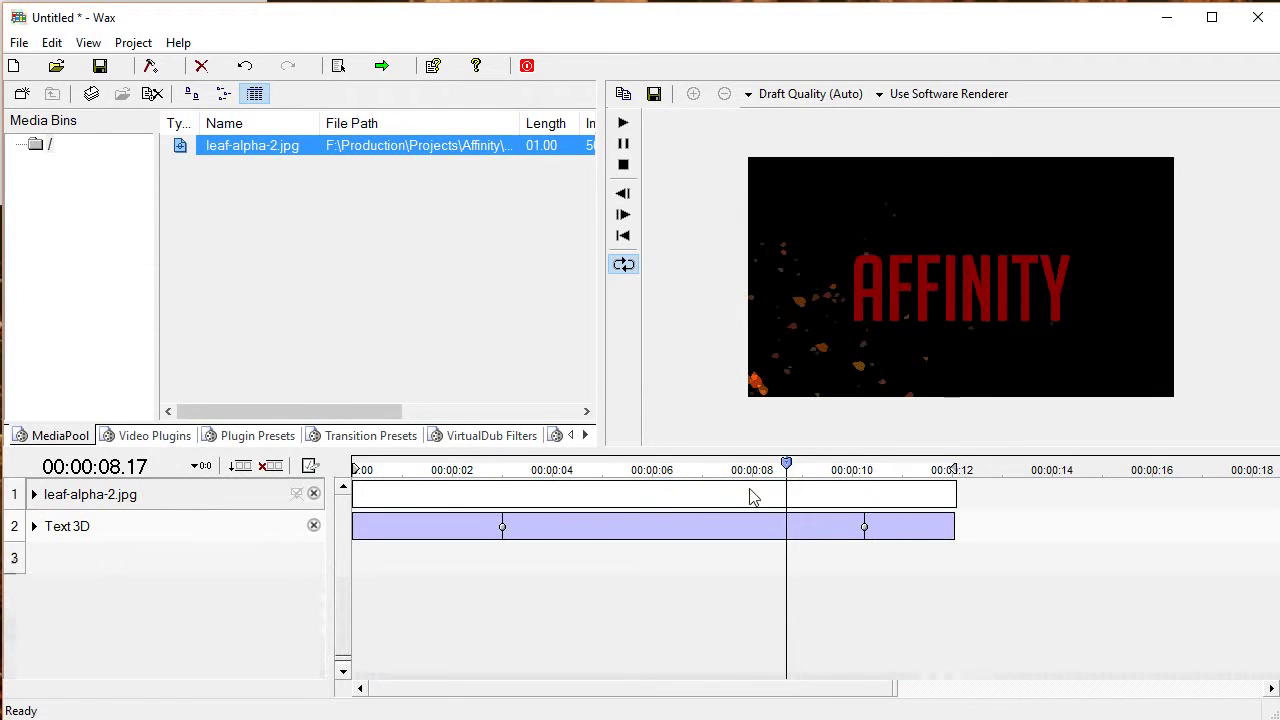
drag(786, 463, 866, 464)
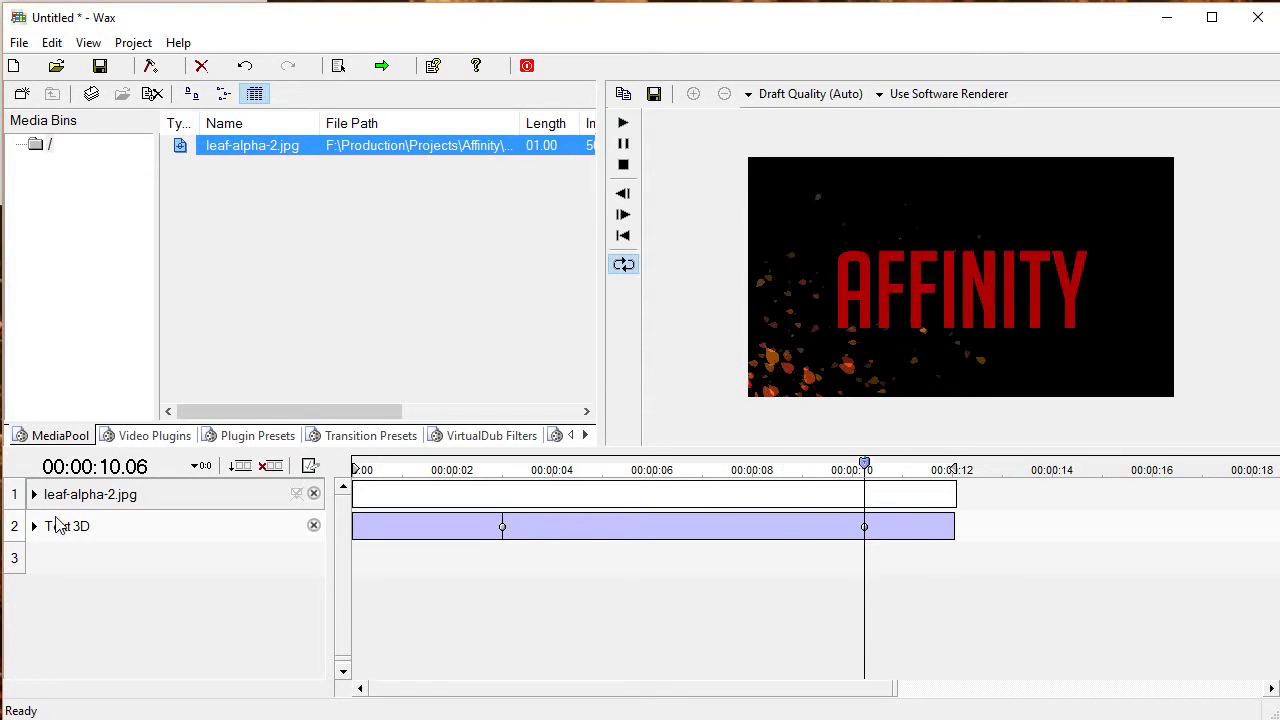
Expand the Text 3D track's properties and scrub the preview near the clip end.
click(34, 526)
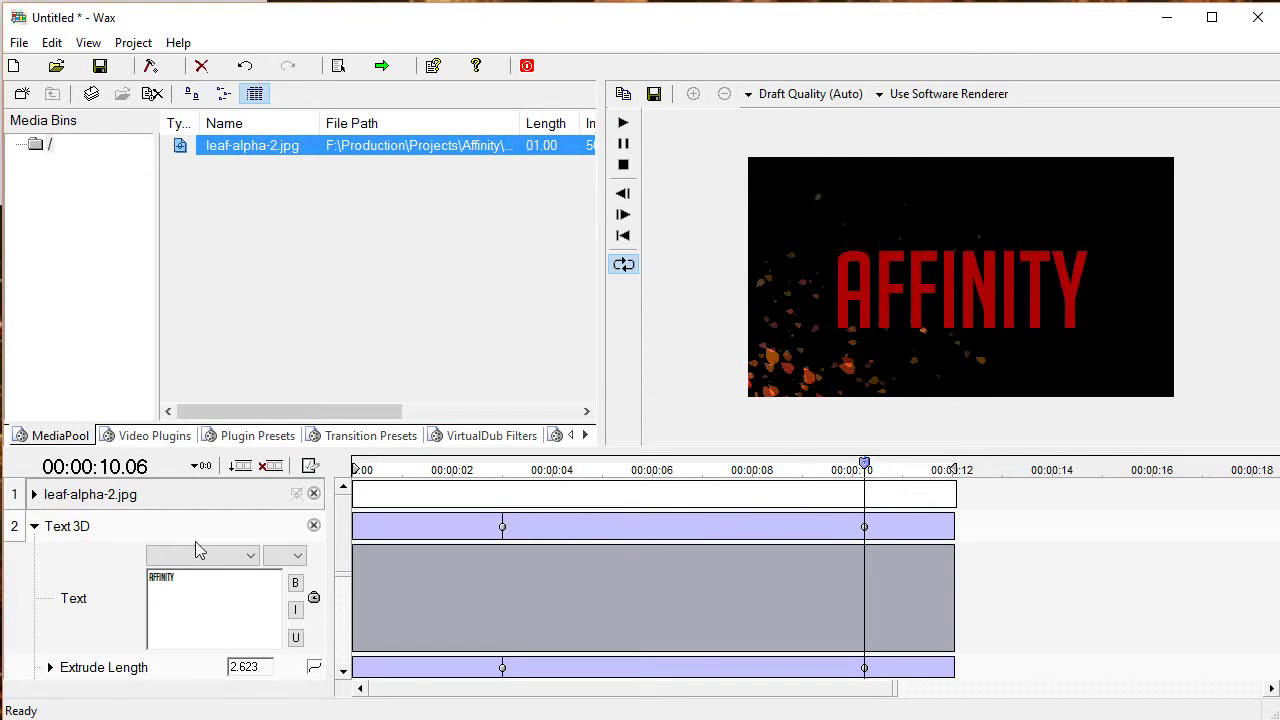
scroll(342, 600, down, 2)
scroll(338, 557, up, 2)
scroll(337, 600, down, 3)
scroll(395, 598, up, 1)
drag(943, 478, 866, 478)
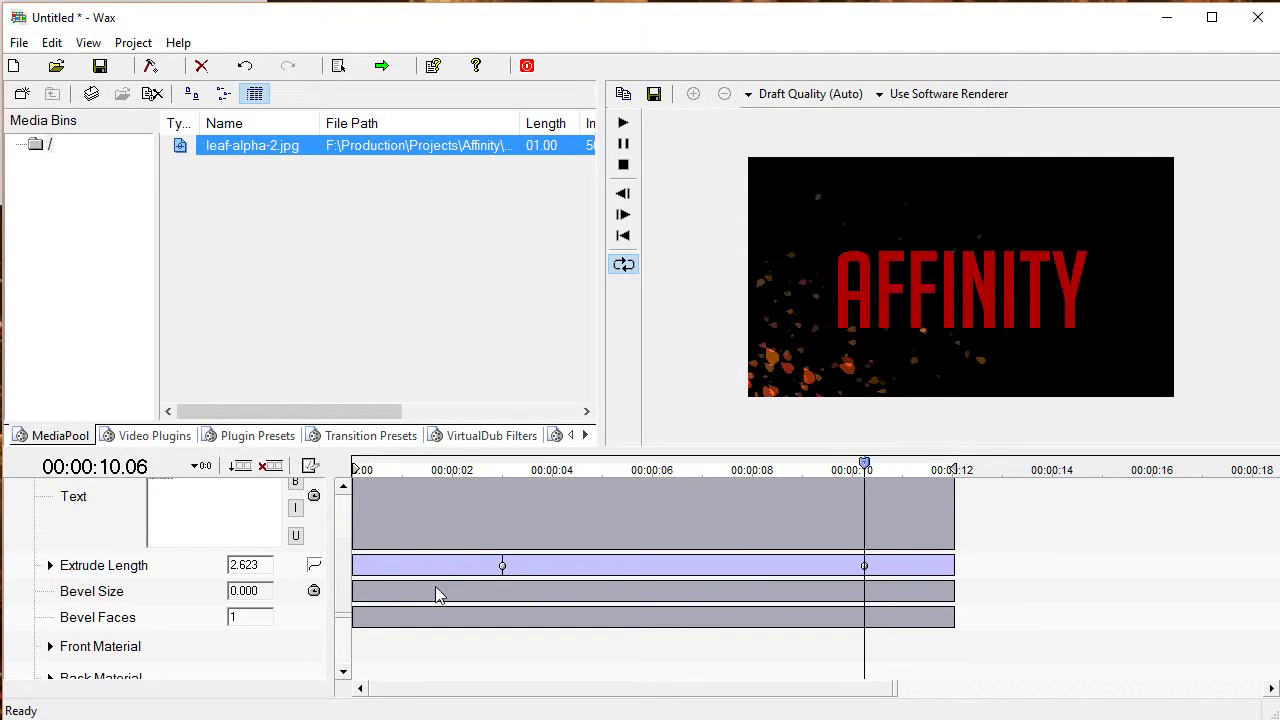
scroll(345, 590, up, 2)
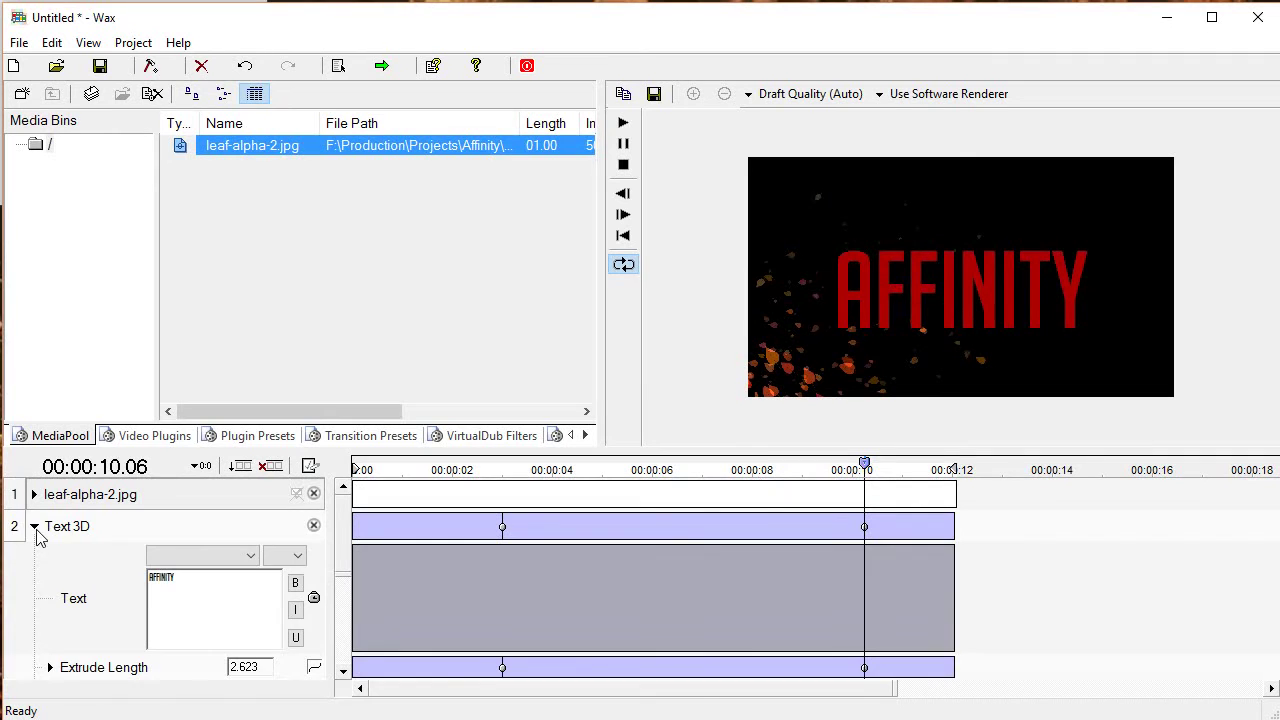
click(35, 527)
click(35, 527)
scroll(349, 600, down, 5)
In Front Material, try a black Ambient keyframe at 12 s, then undo it.
click(49, 537)
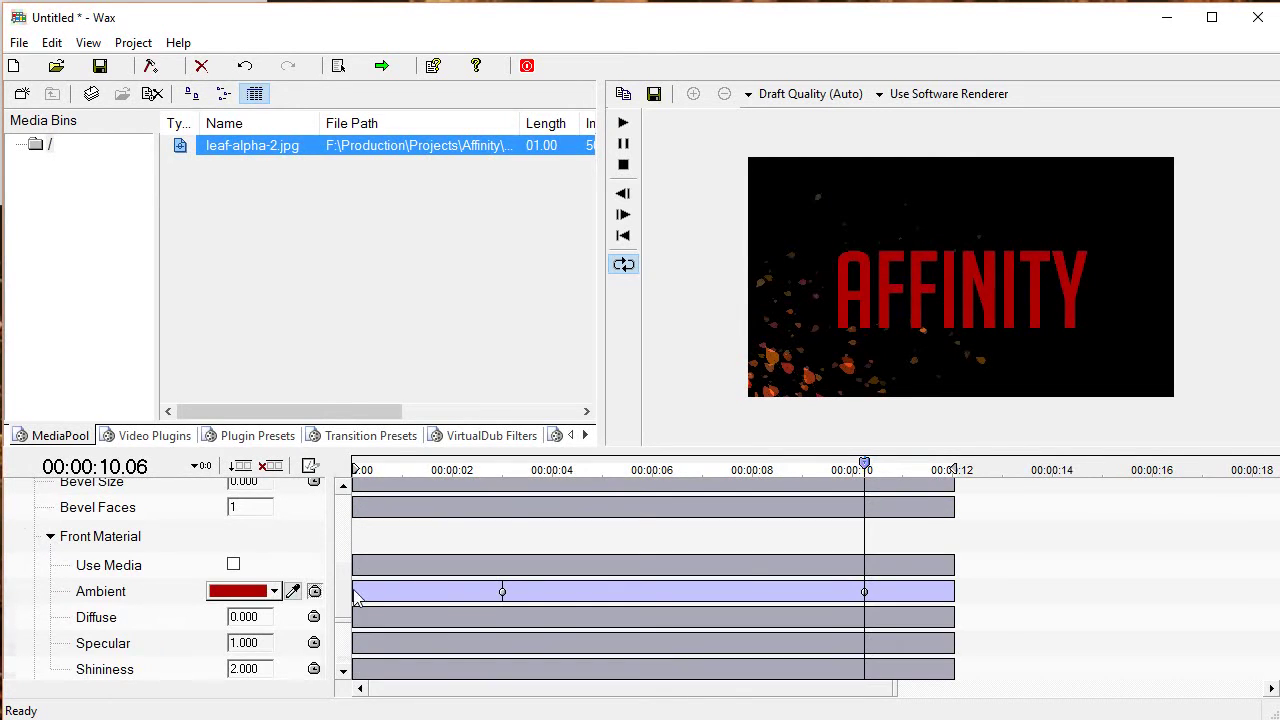
click(950, 466)
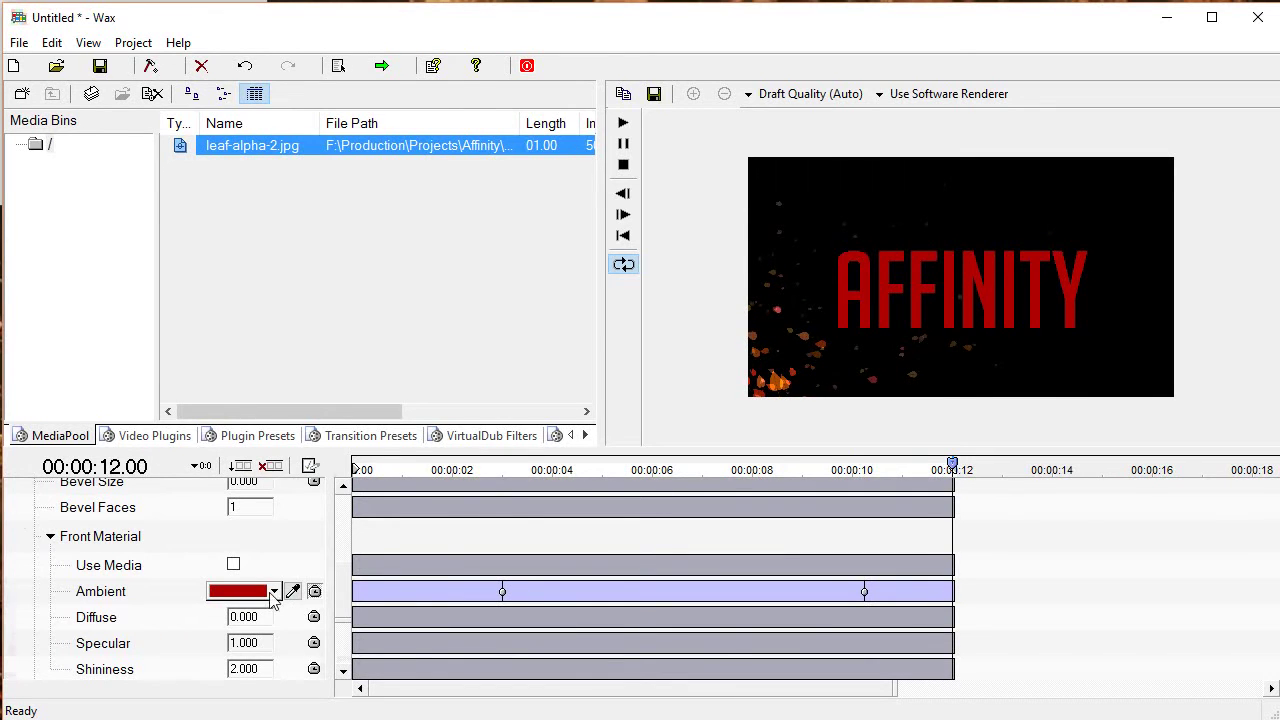
click(270, 594)
drag(444, 240, 448, 285)
click(47, 361)
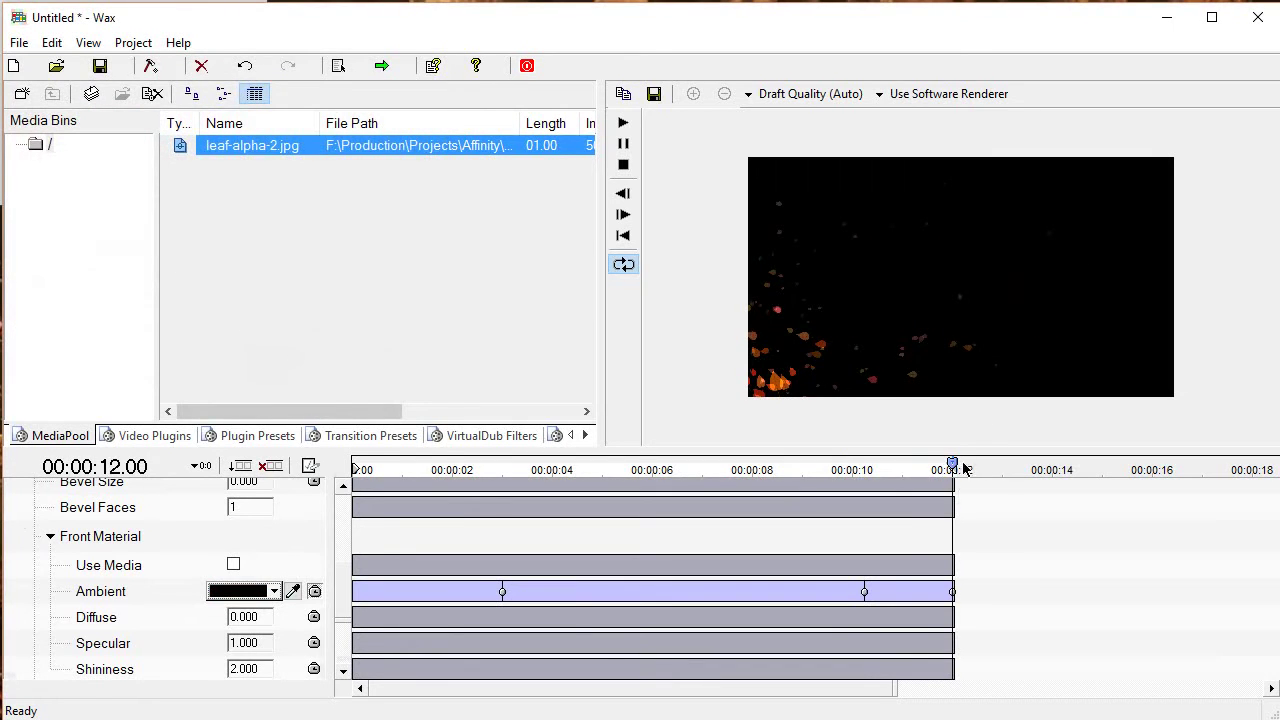
mouse_move(950, 464)
mouse_down()
mouse_move(906, 464)
mouse_move(954, 462)
mouse_move(929, 460)
mouse_up()
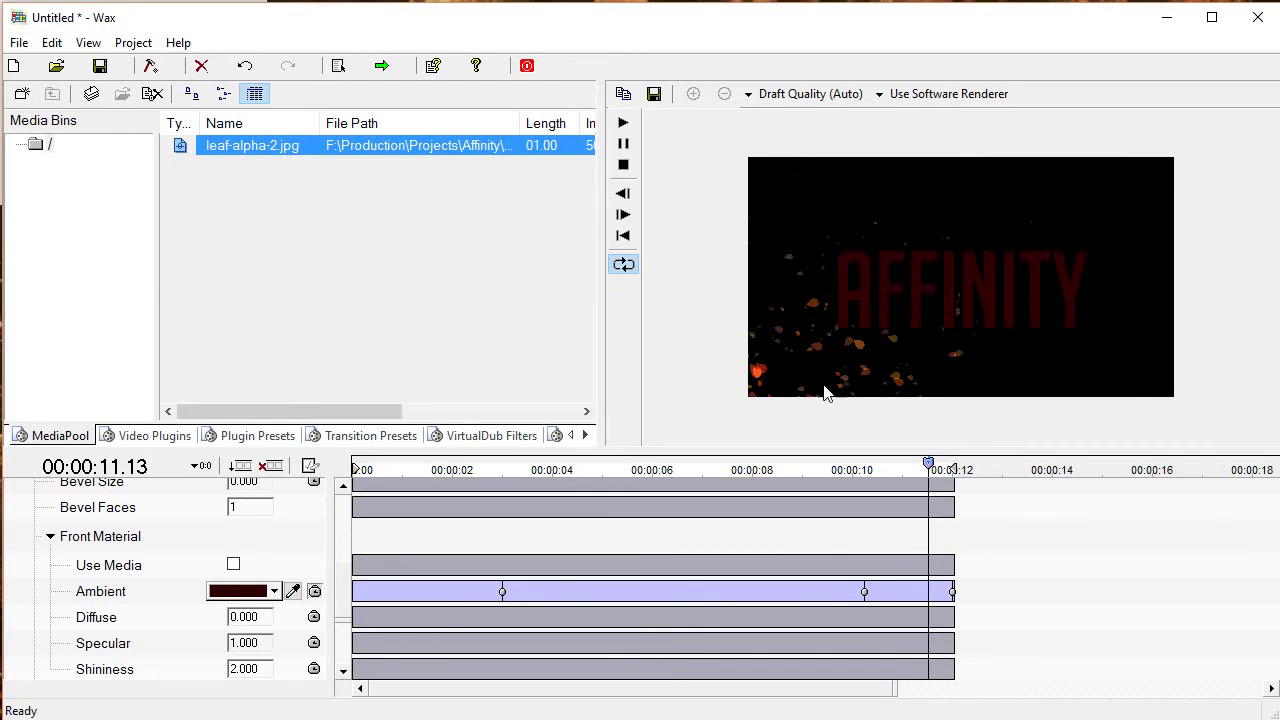
key(ctrl+z)
drag(914, 463, 690, 463)
In Project Settings, set the output file to titleAttempt in the Affinity folder.
click(338, 66)
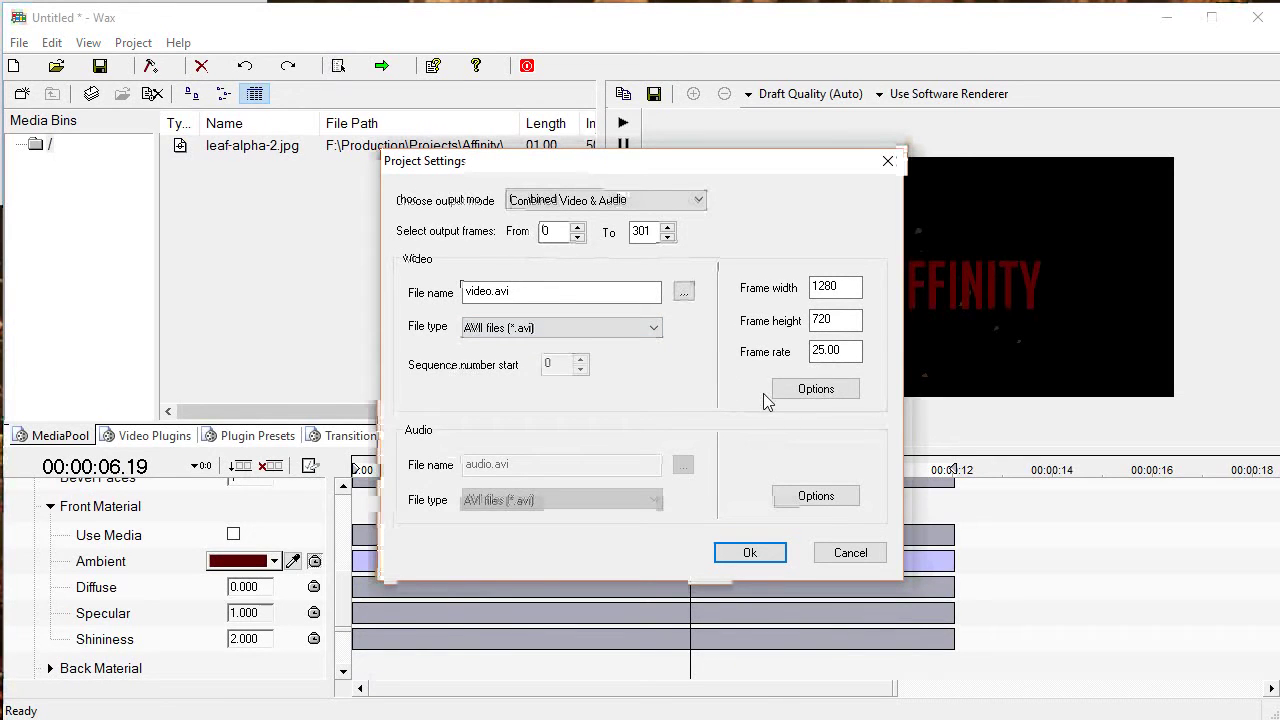
drag(730, 174, 796, 183)
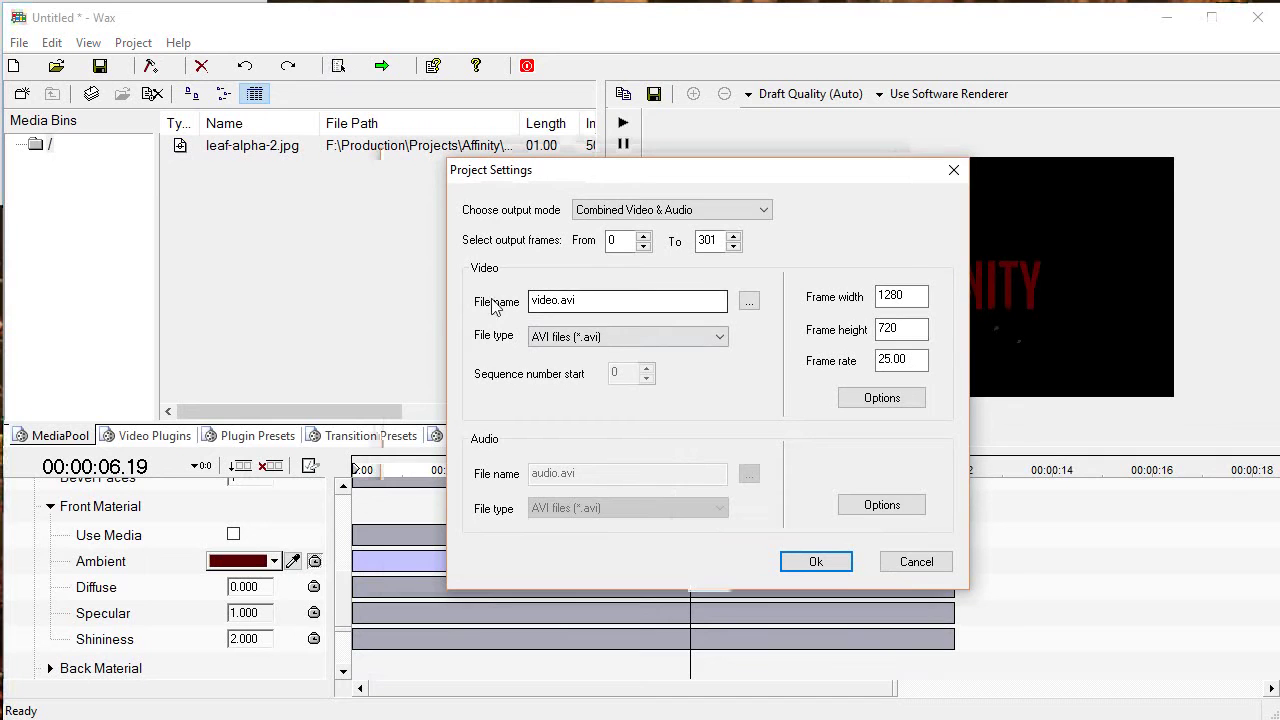
click(749, 301)
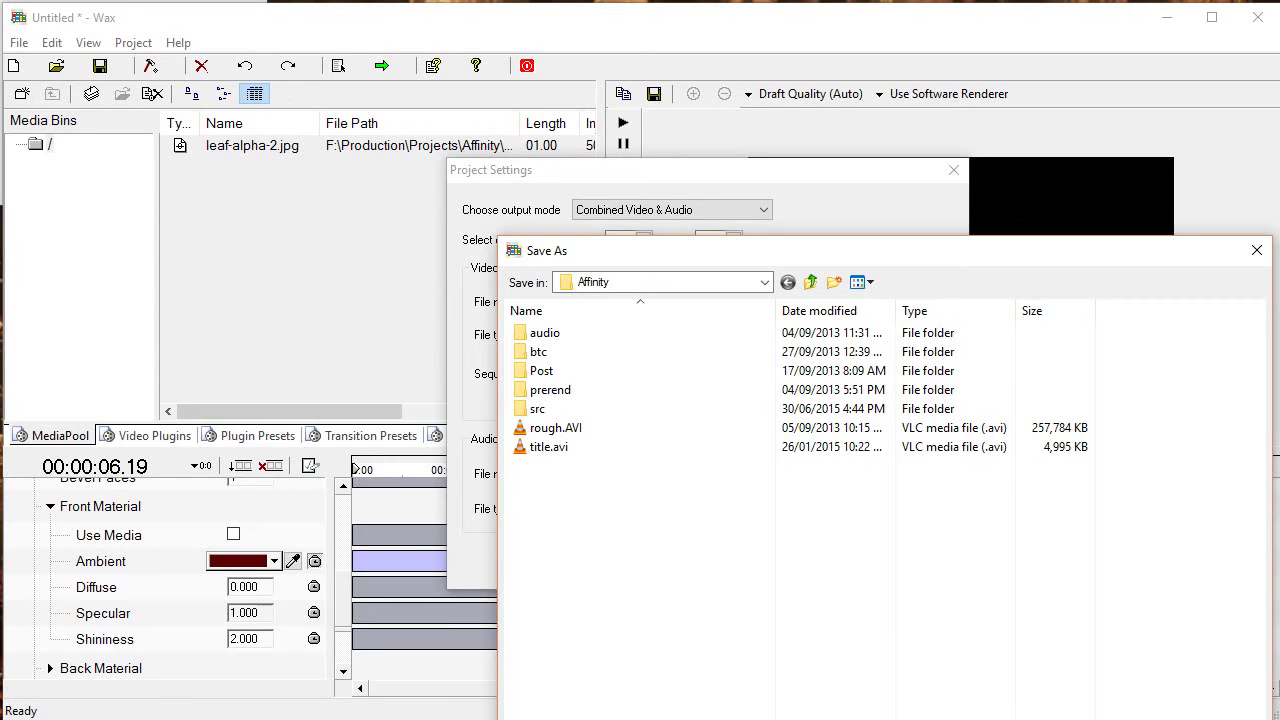
key(Return)
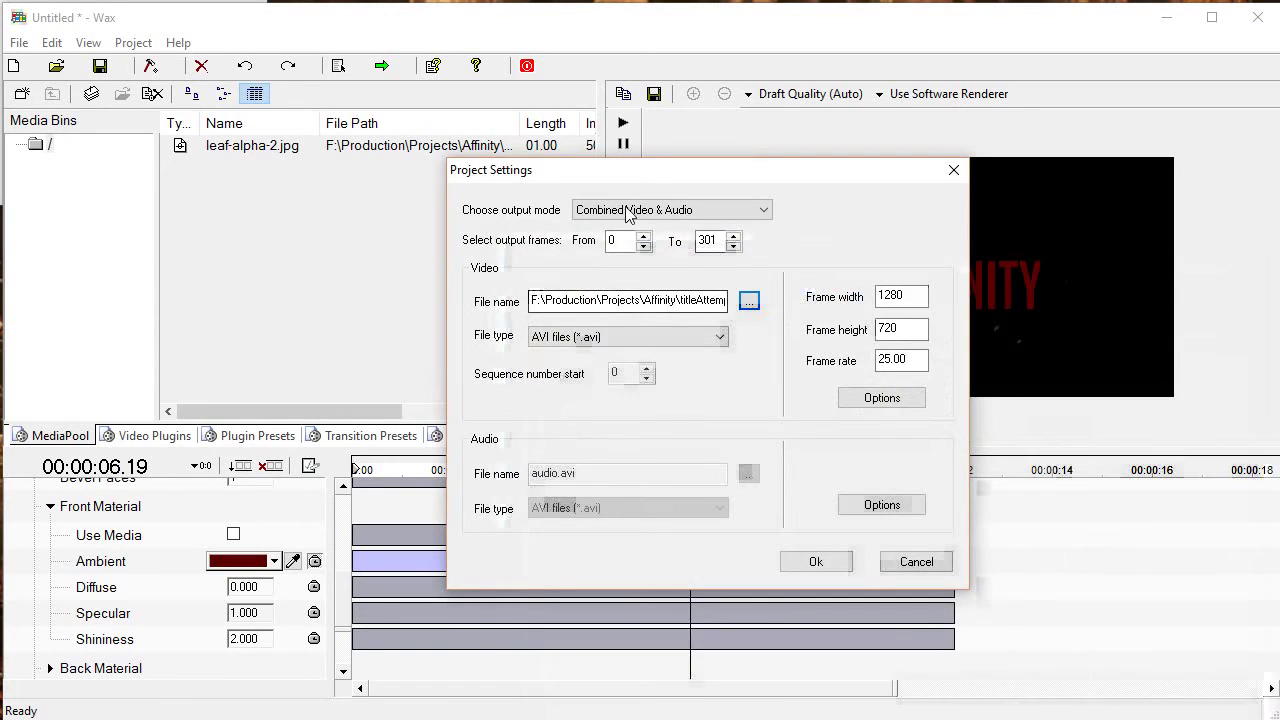
Choose Xvid MPEG-4 compression and apply the project output settings.
click(882, 398)
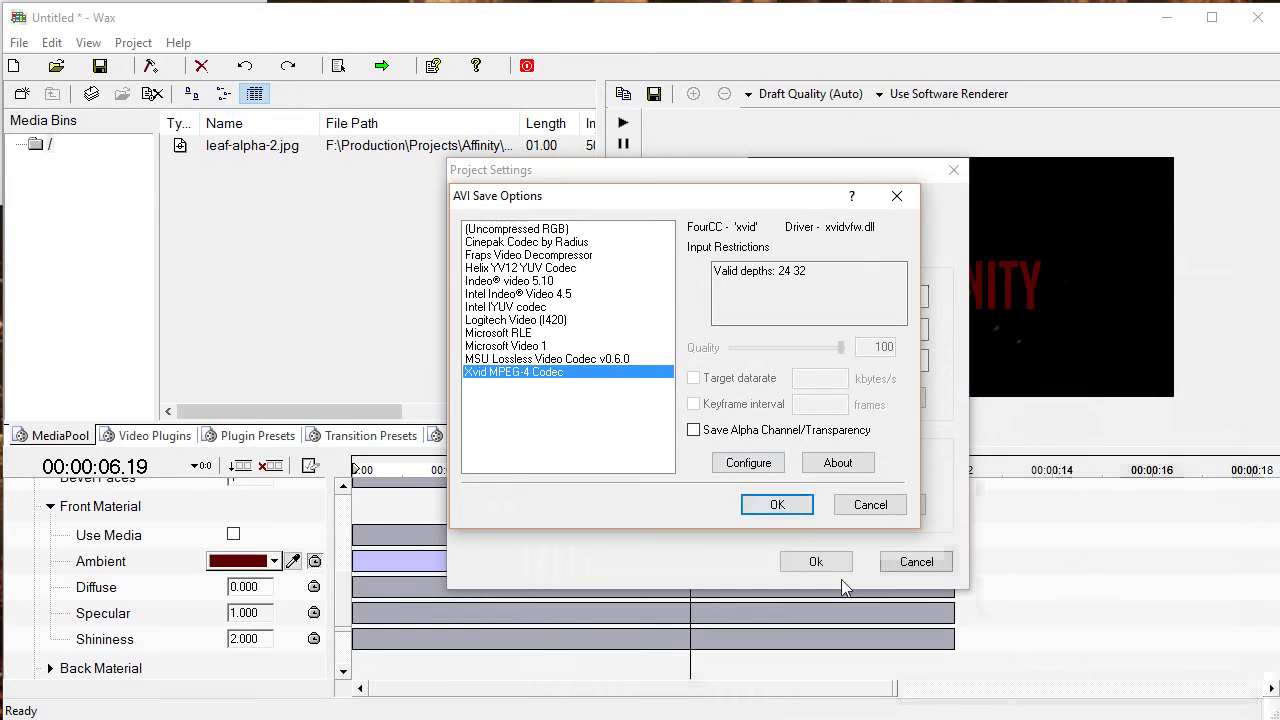
click(778, 505)
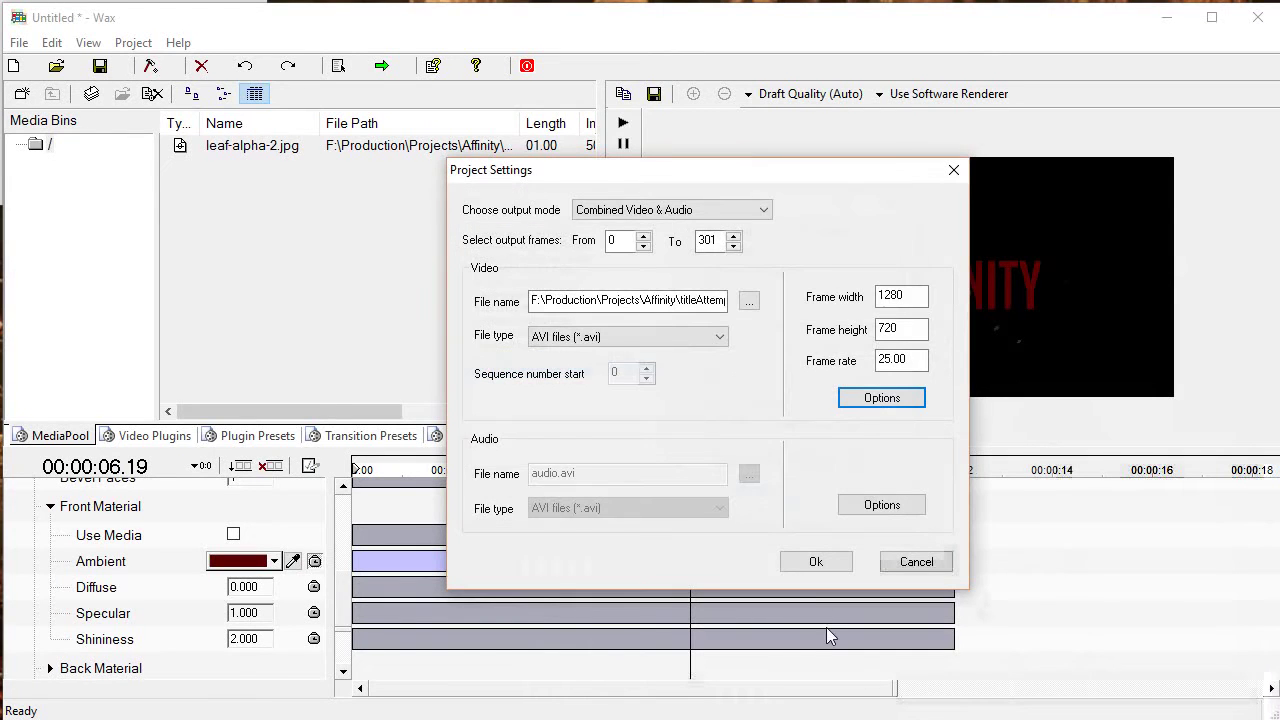
click(814, 562)
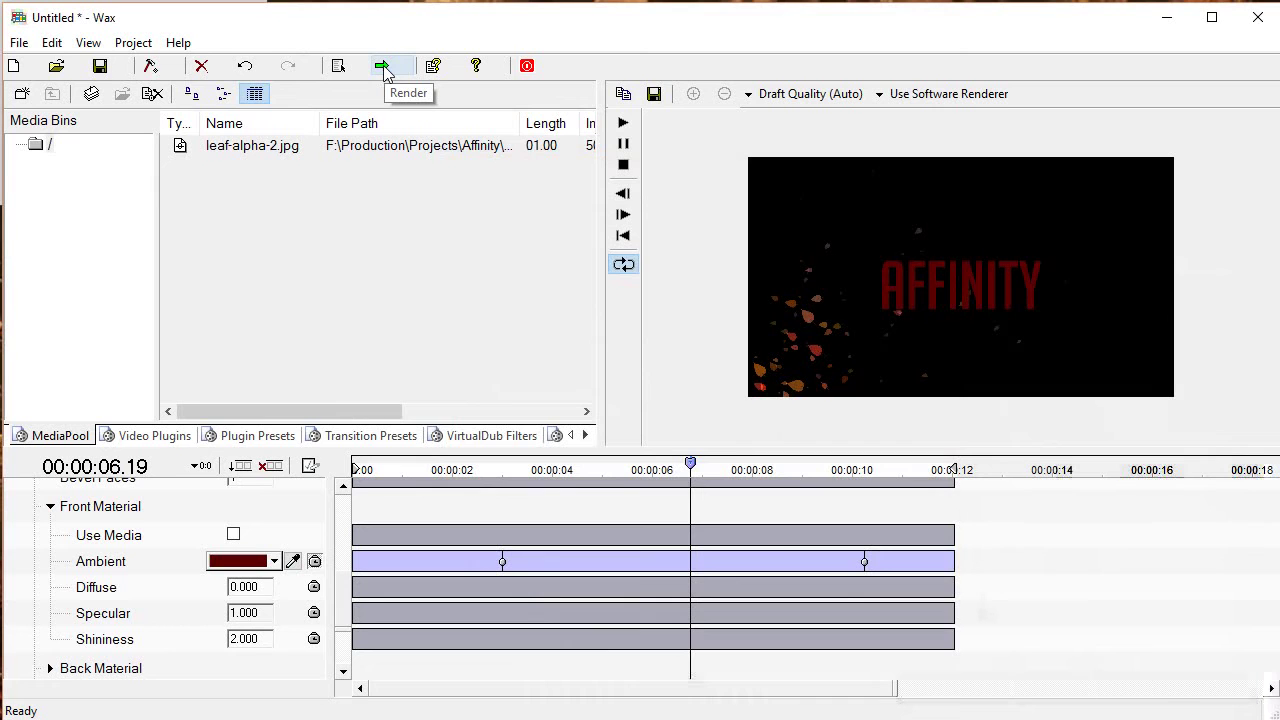
Start rendering the AFFINITY title to titleAttempt.avi from the toolbar's Render arrow.
click(382, 66)
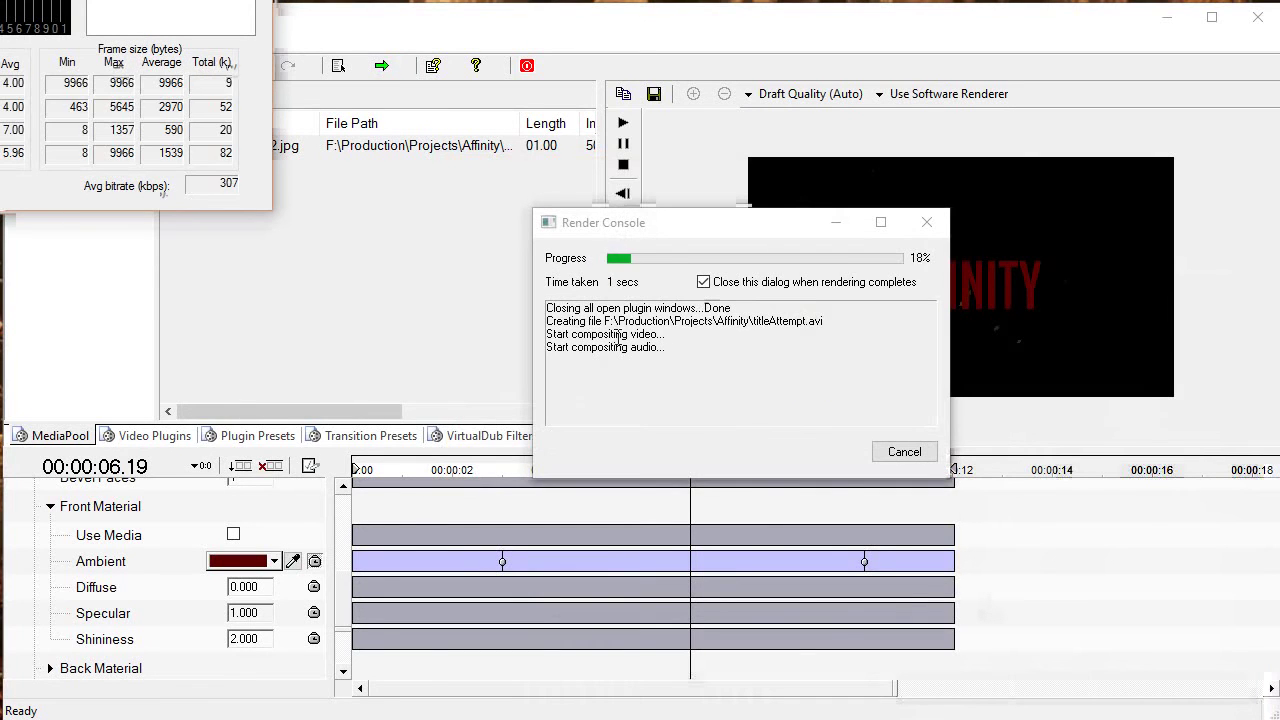